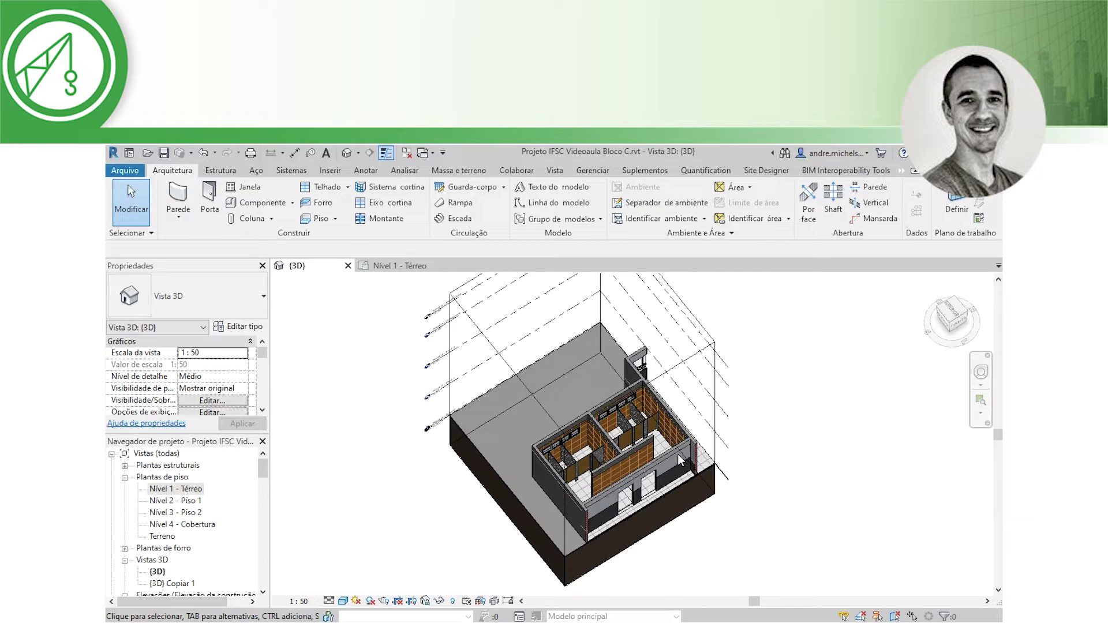
Orbit and zoom the 3D view over the W.C. partitions, then return to the Nível 1 - Térreo plan
{"action": "scroll", "coordinate": [677, 454], "scroll_direction": "up", "scroll_amount": 2}
{"action": "scroll", "coordinate": [675, 454], "scroll_direction": "up", "scroll_amount": 1}
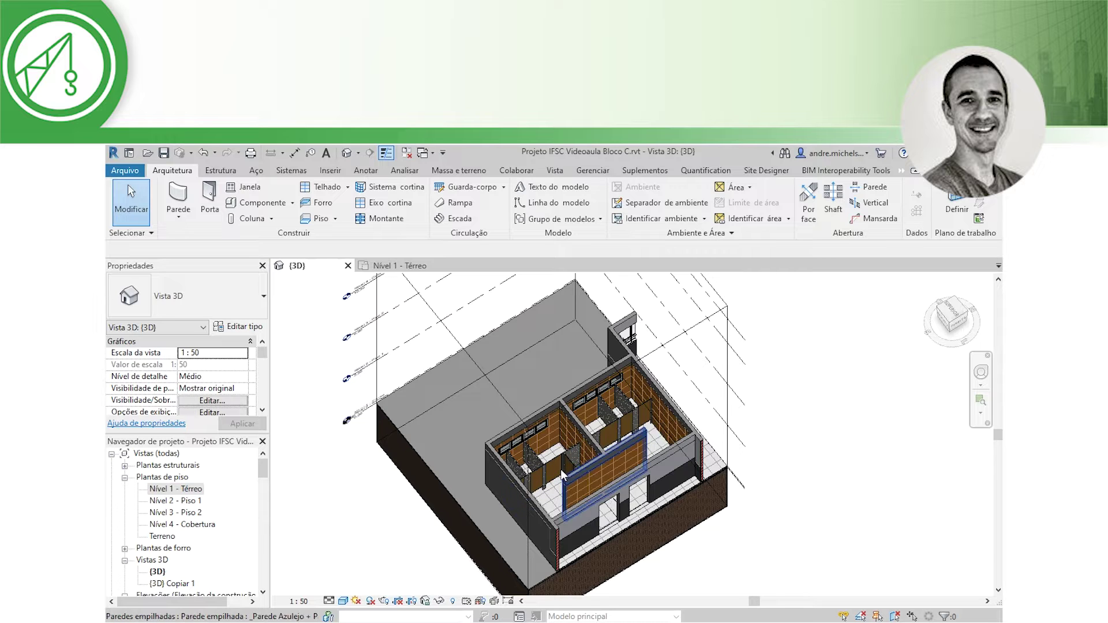
{"action": "middle_click_drag", "start_coordinate": [563, 475], "coordinate": [605, 515], "text": "shift"}
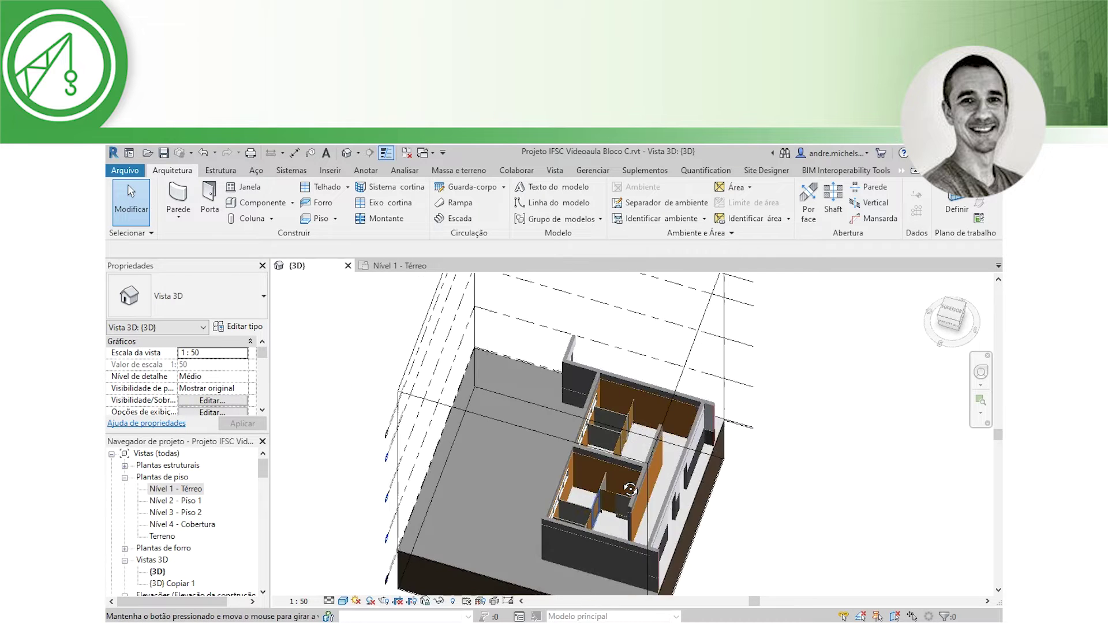
{"action": "scroll", "coordinate": [606, 515], "scroll_direction": "up", "scroll_amount": 2}
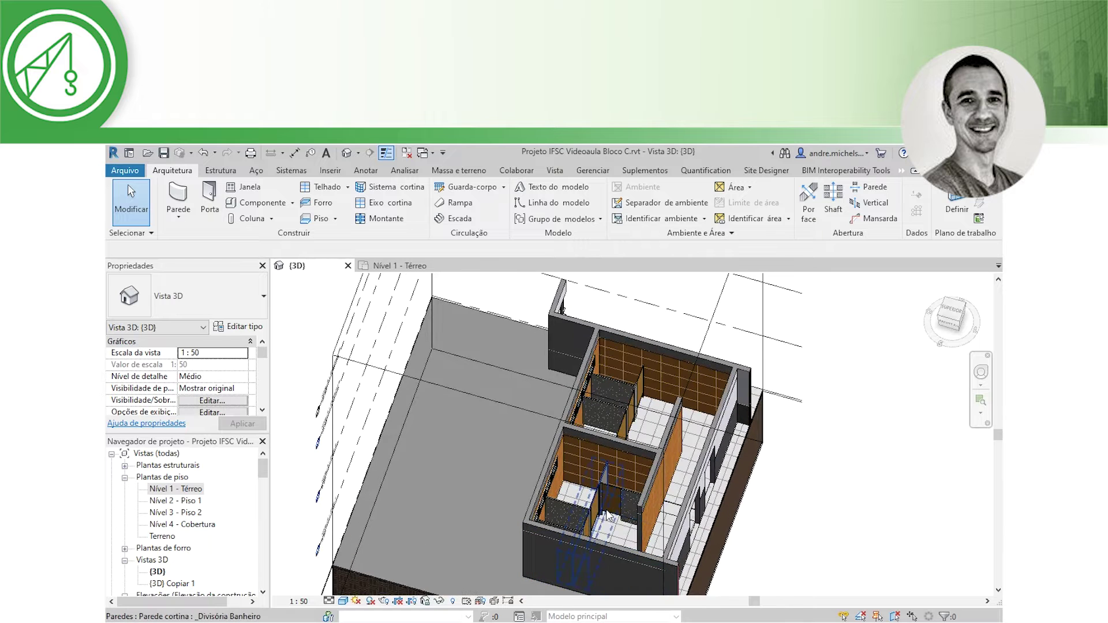
{"action": "scroll", "coordinate": [605, 508], "scroll_direction": "up", "scroll_amount": 2}
{"action": "left_click", "coordinate": [398, 266]}
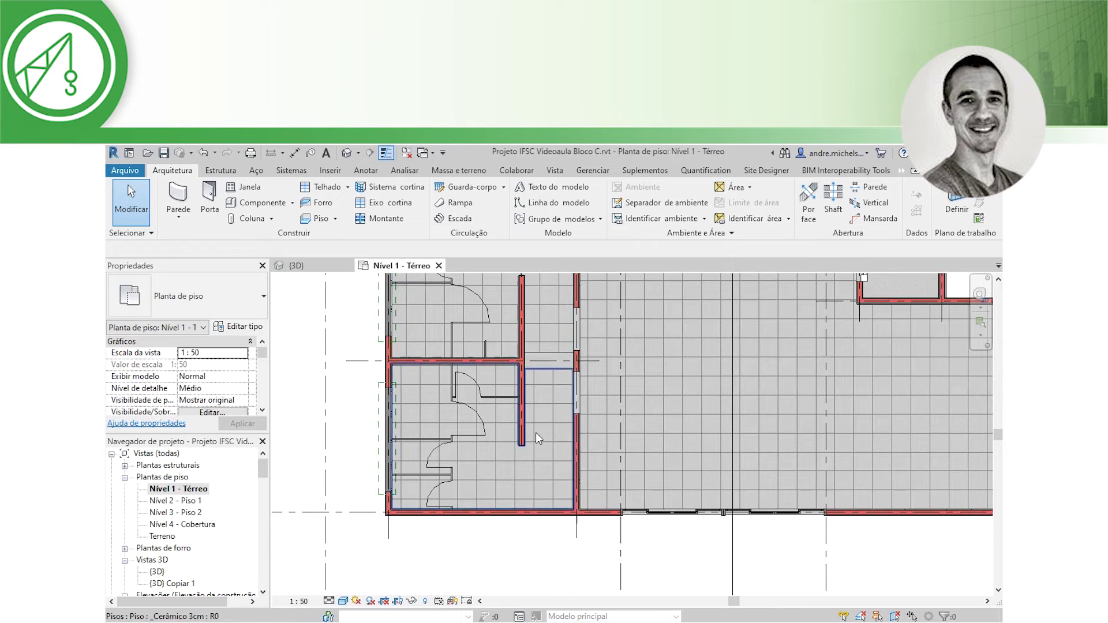
Pan the Nível 1 - Térreo plan and turn on Reveal Hidden Elements
{"action": "middle_click_drag", "start_coordinate": [509, 471], "coordinate": [481, 528]}
{"action": "scroll", "coordinate": [475, 418], "scroll_direction": "down", "scroll_amount": 2}
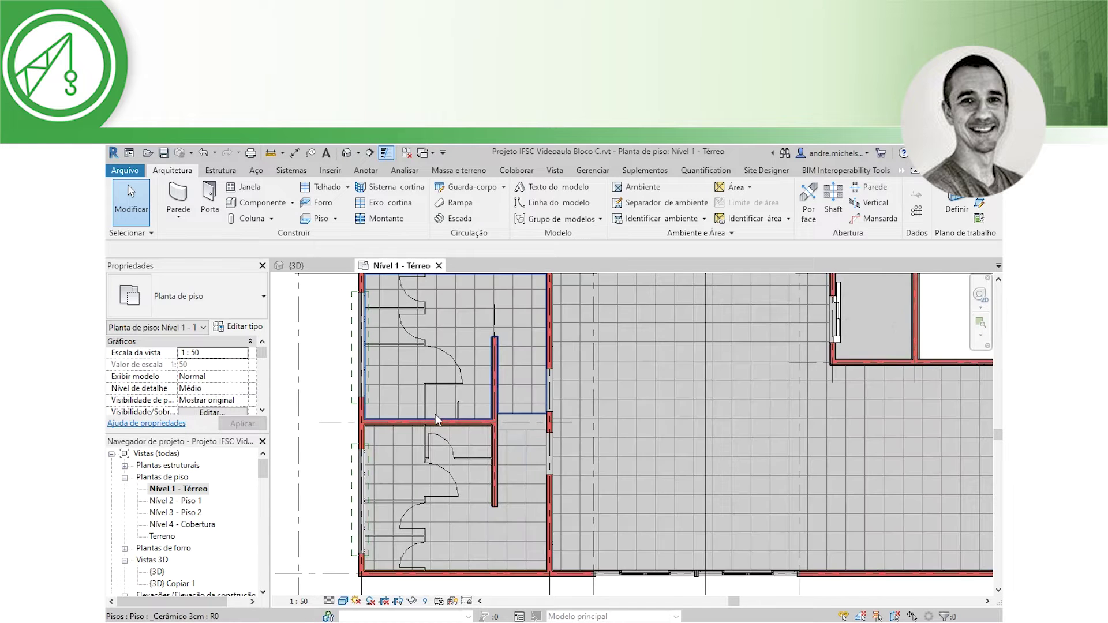
{"action": "left_click", "coordinate": [425, 600]}
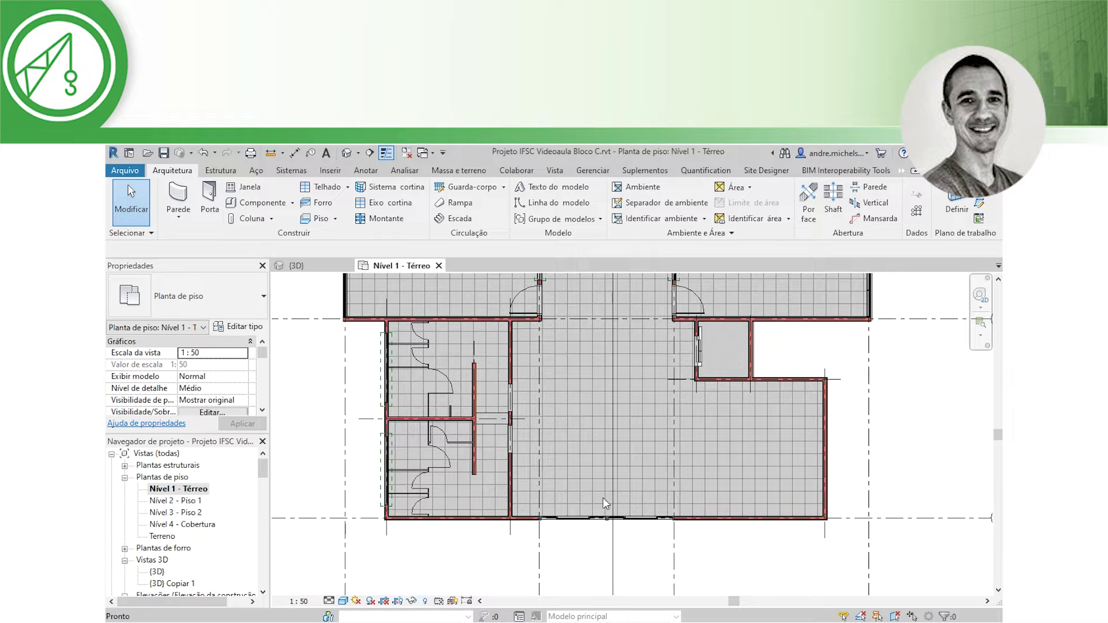
{"action": "right_click", "coordinate": [837, 363]}
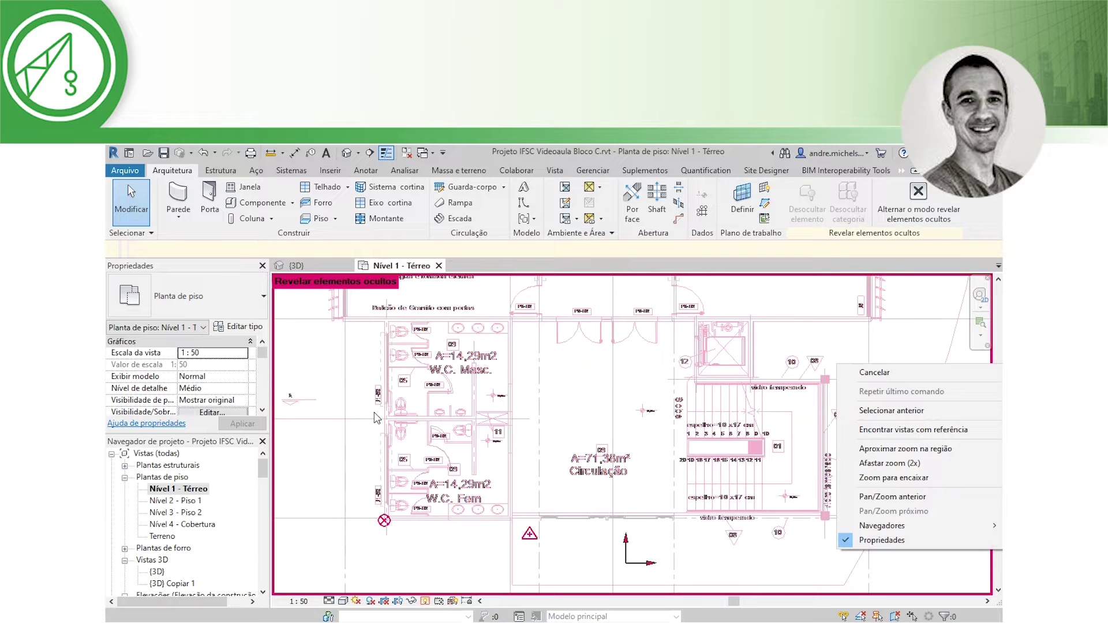
{"action": "key", "text": "Escape"}
{"action": "scroll", "coordinate": [372, 415], "scroll_direction": "down", "scroll_amount": 3}
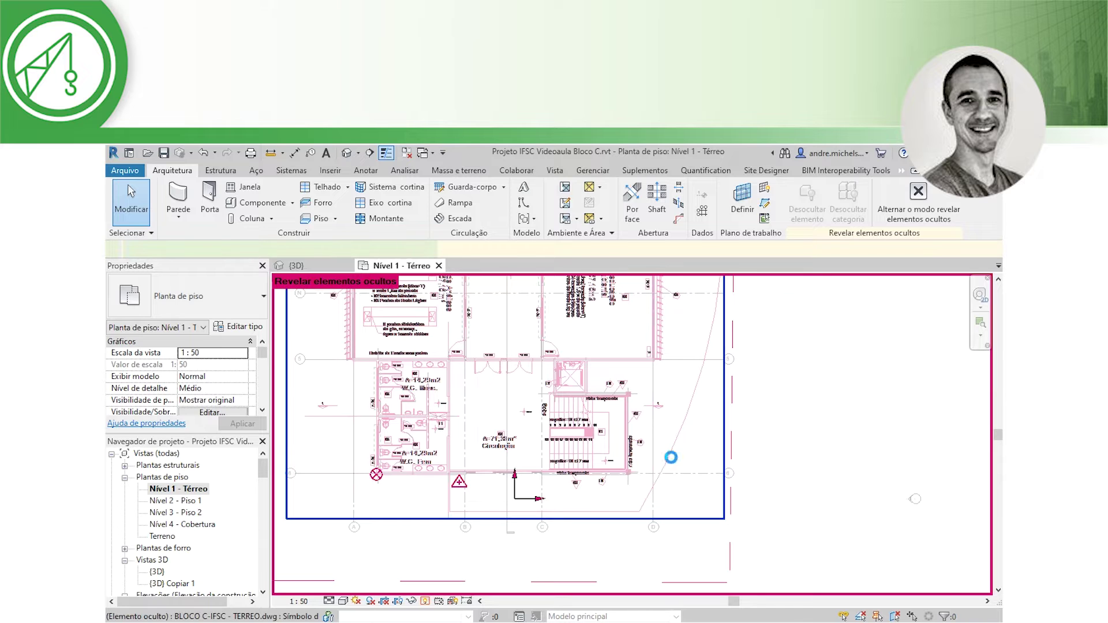
Unhide the BLOCO C-IFSC - TERREO.dwg import via Exibir na vista > Elementos, then exit reveal mode
{"action": "left_click", "coordinate": [674, 463]}
{"action": "right_click", "coordinate": [673, 459]}
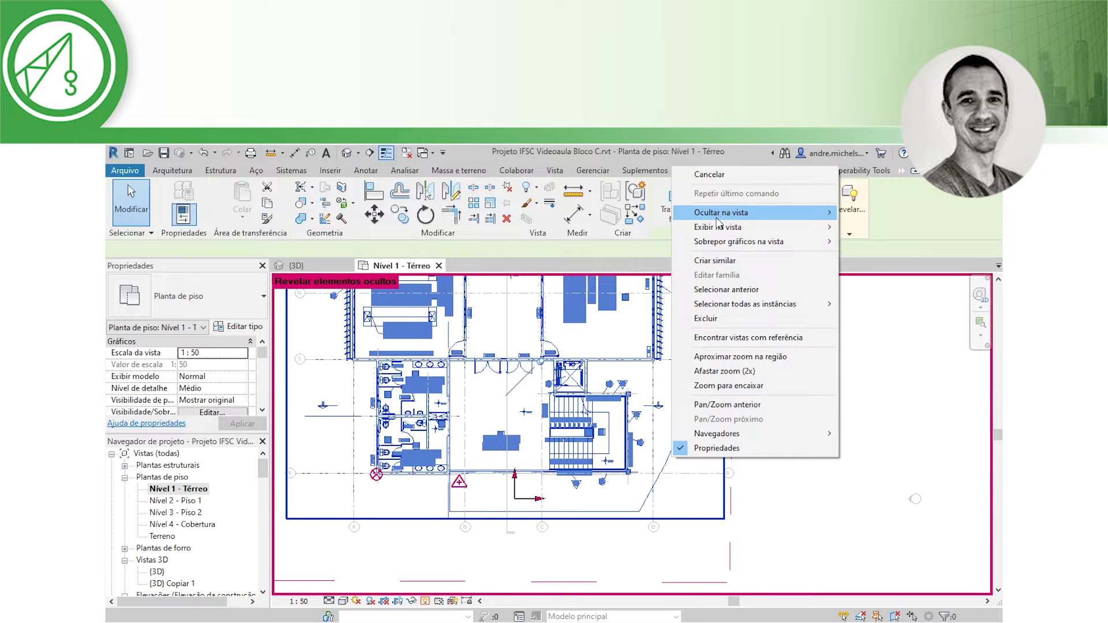
{"action": "mouse_move", "coordinate": [717, 226]}
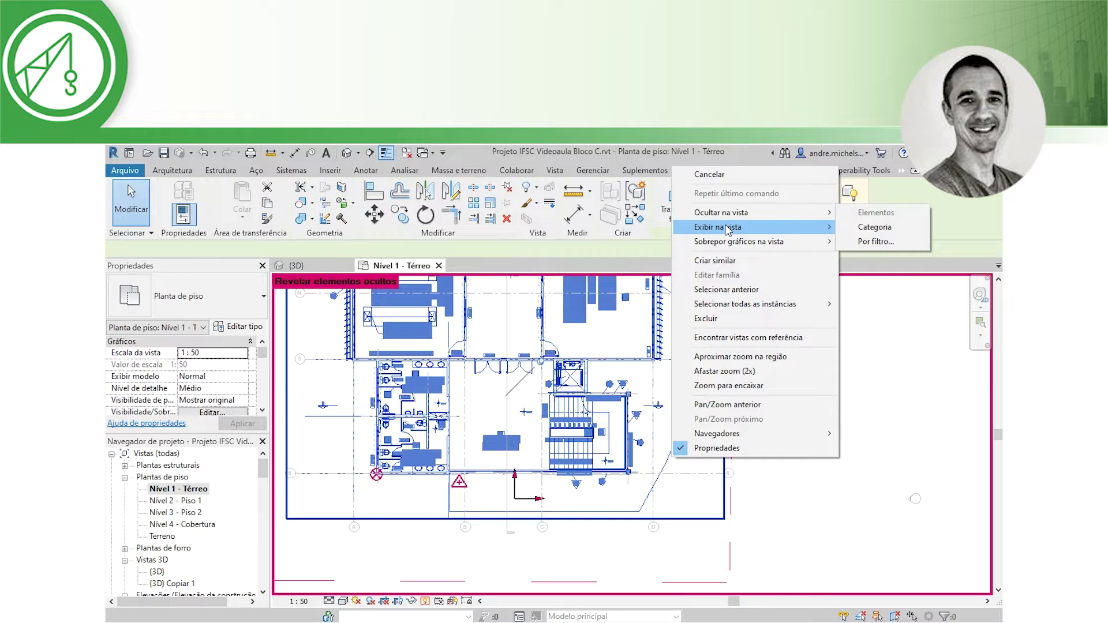
{"action": "left_click", "coordinate": [872, 228]}
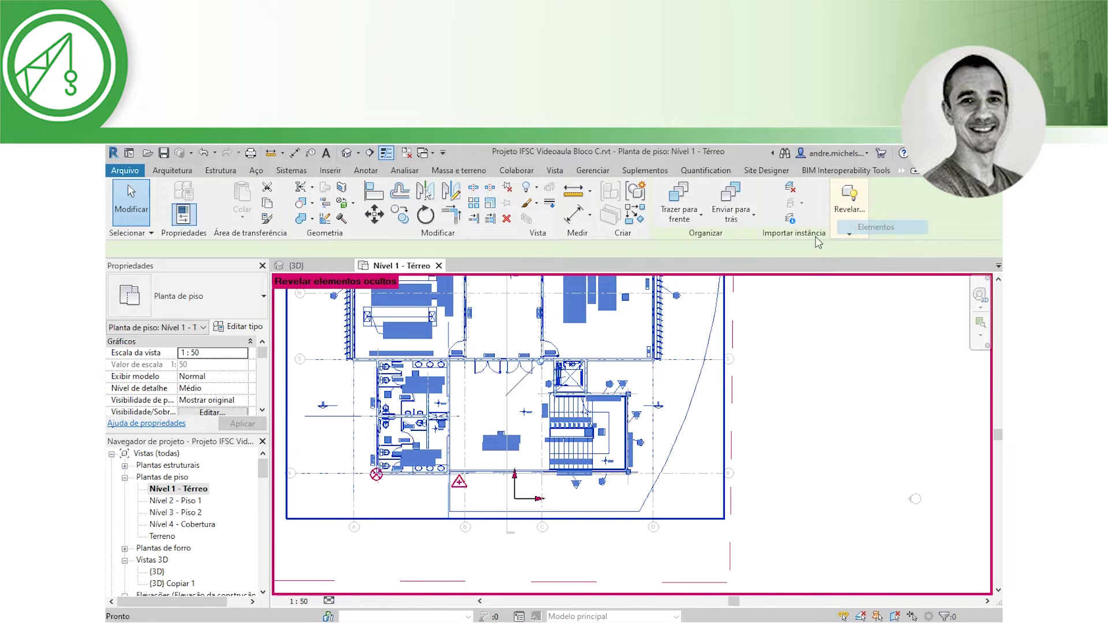
{"action": "left_click", "coordinate": [450, 501]}
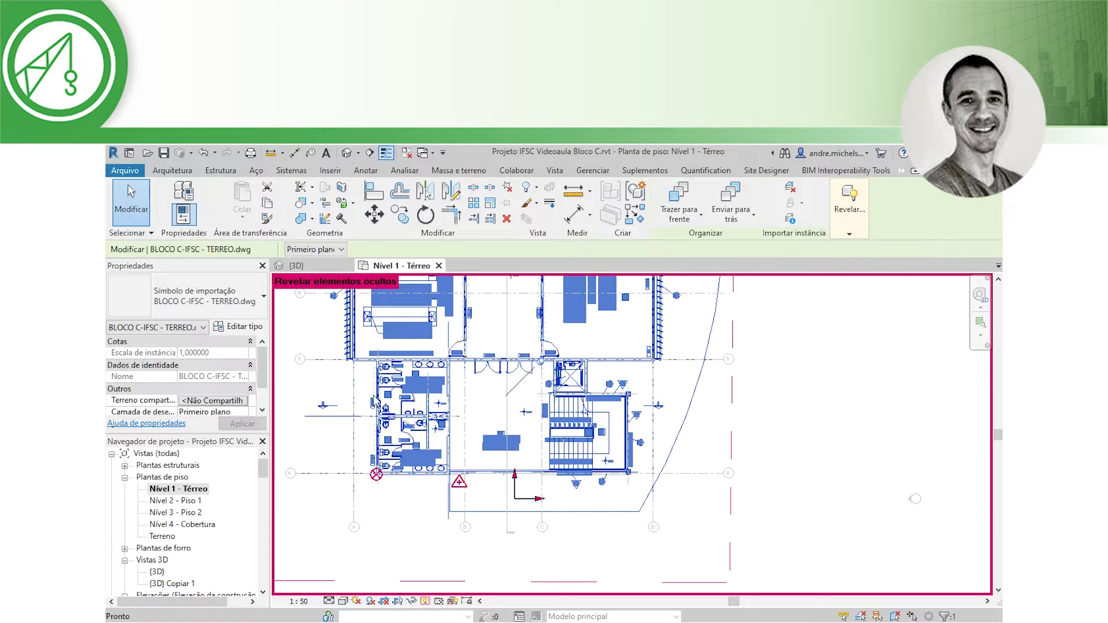
{"action": "key", "text": "r"}
{"action": "key", "text": "h"}
{"action": "scroll", "coordinate": [376, 398], "scroll_direction": "up", "scroll_amount": 1}
{"action": "scroll", "coordinate": [376, 399], "scroll_direction": "up", "scroll_amount": 1}
{"action": "scroll", "coordinate": [376, 398], "scroll_direction": "up", "scroll_amount": 1}
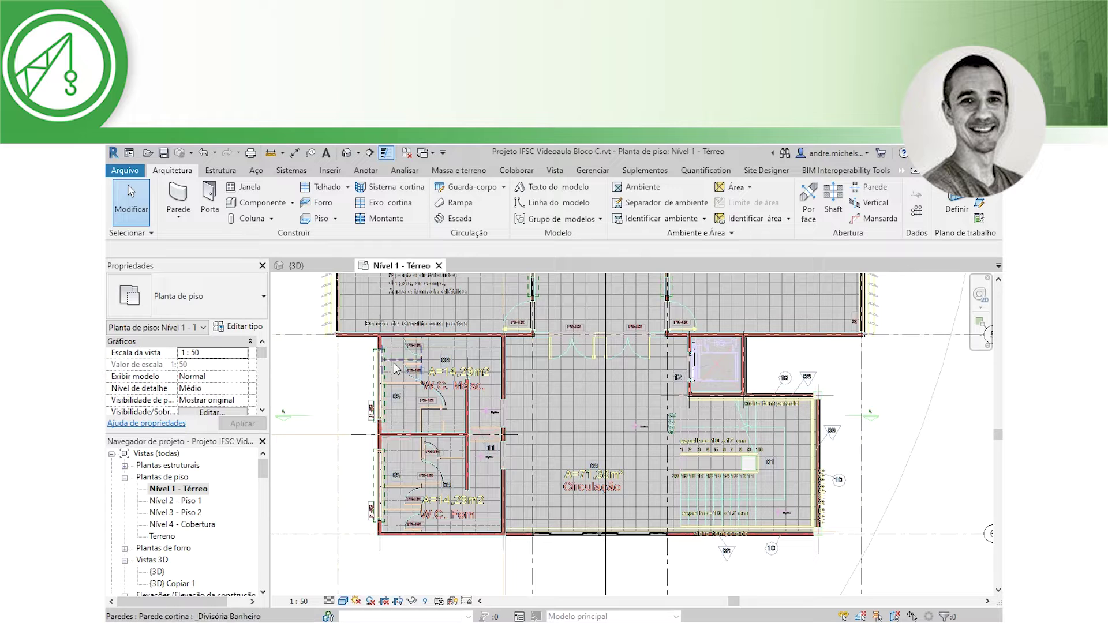
Zoom into the W.C. Masc. room of the floor plan
{"action": "scroll", "coordinate": [390, 365], "scroll_direction": "up", "scroll_amount": 1}
{"action": "scroll", "coordinate": [382, 375], "scroll_direction": "up", "scroll_amount": 1}
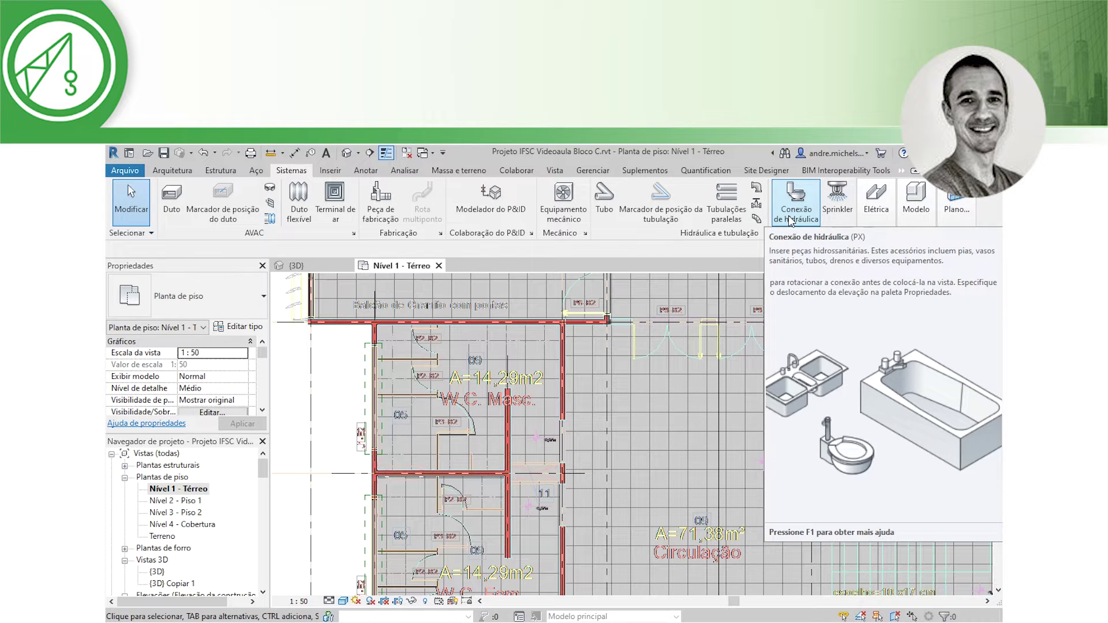
Start Conexão de hidráulica, review loaded types like Pia de parede, then open Carregar família
{"action": "left_click", "coordinate": [791, 221]}
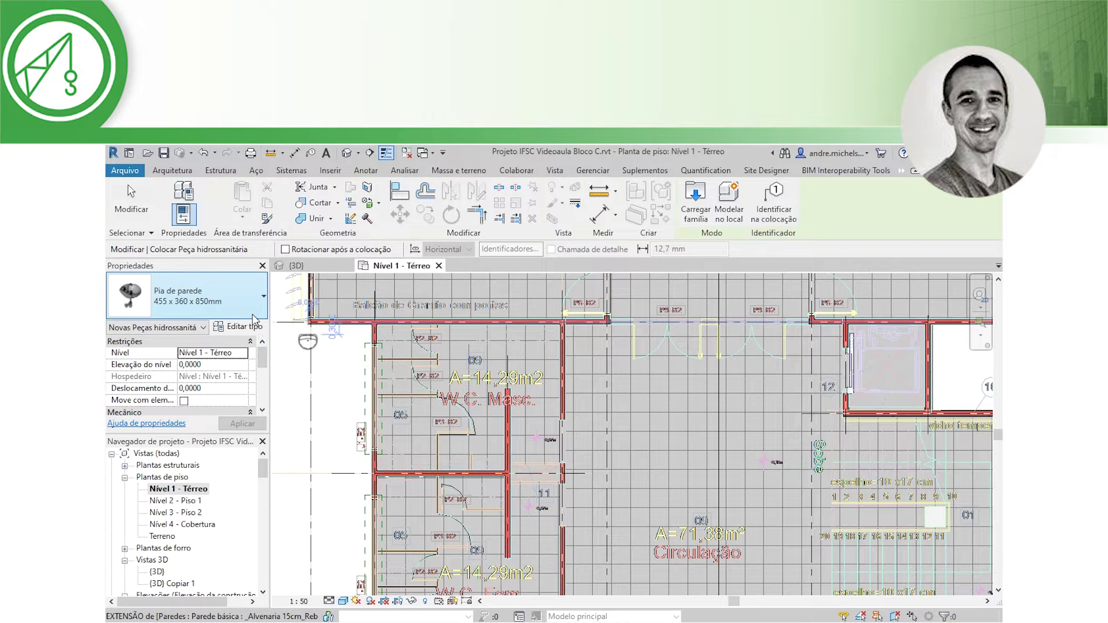
{"action": "left_click", "coordinate": [254, 319]}
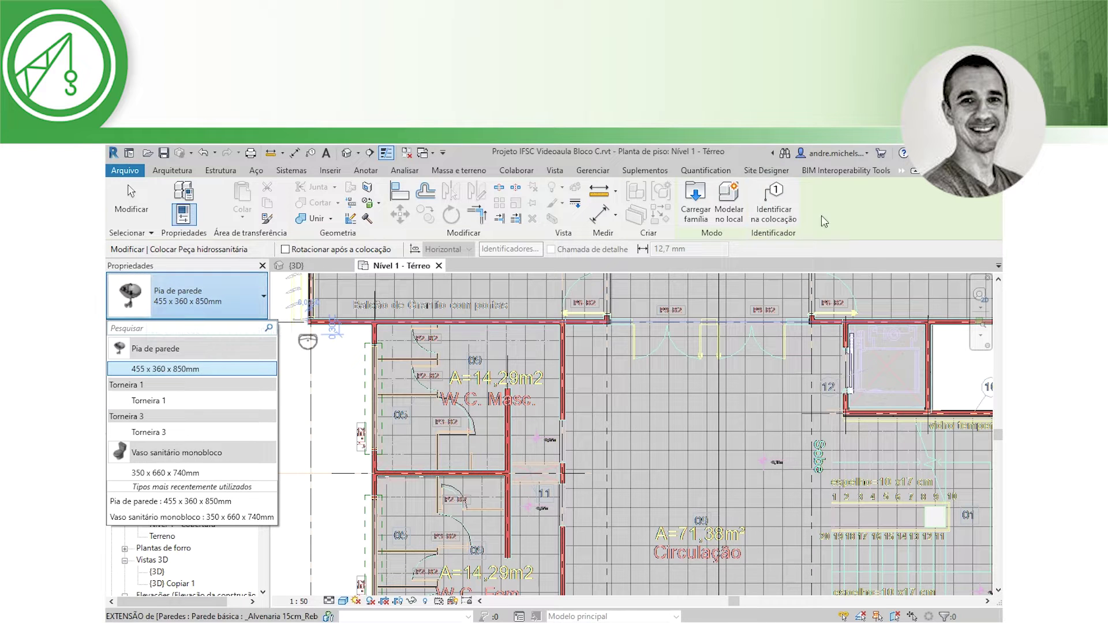
{"action": "left_click", "coordinate": [699, 220]}
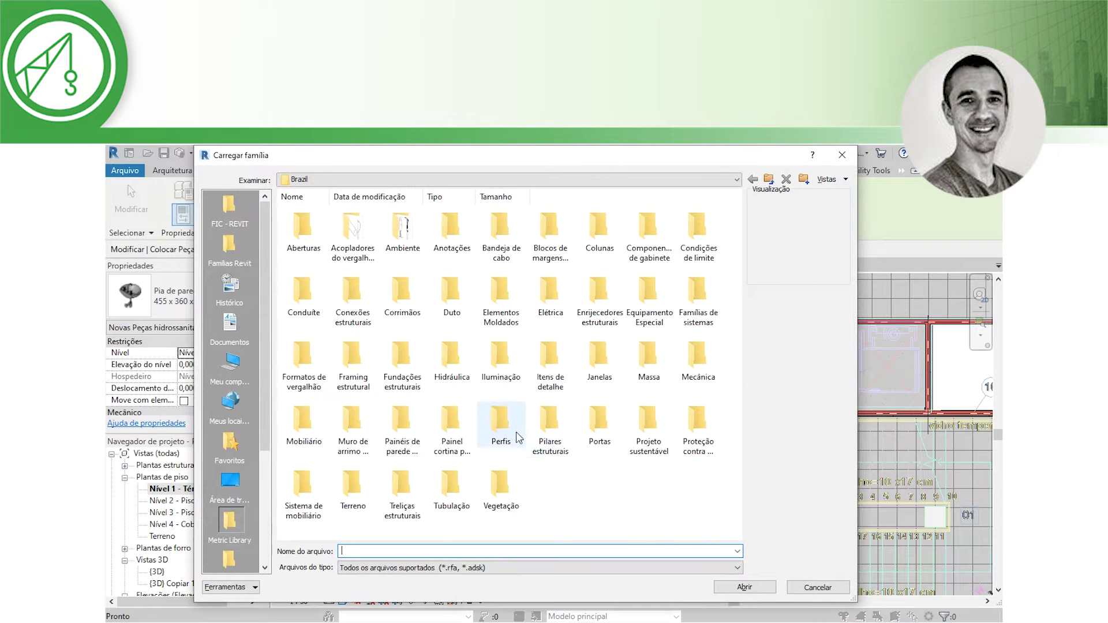
Browse to Hidráulica > Arquitetura > Peças > Banheiros > Específico do Brasil and preview the bidet family
{"action": "double_click", "coordinate": [455, 364]}
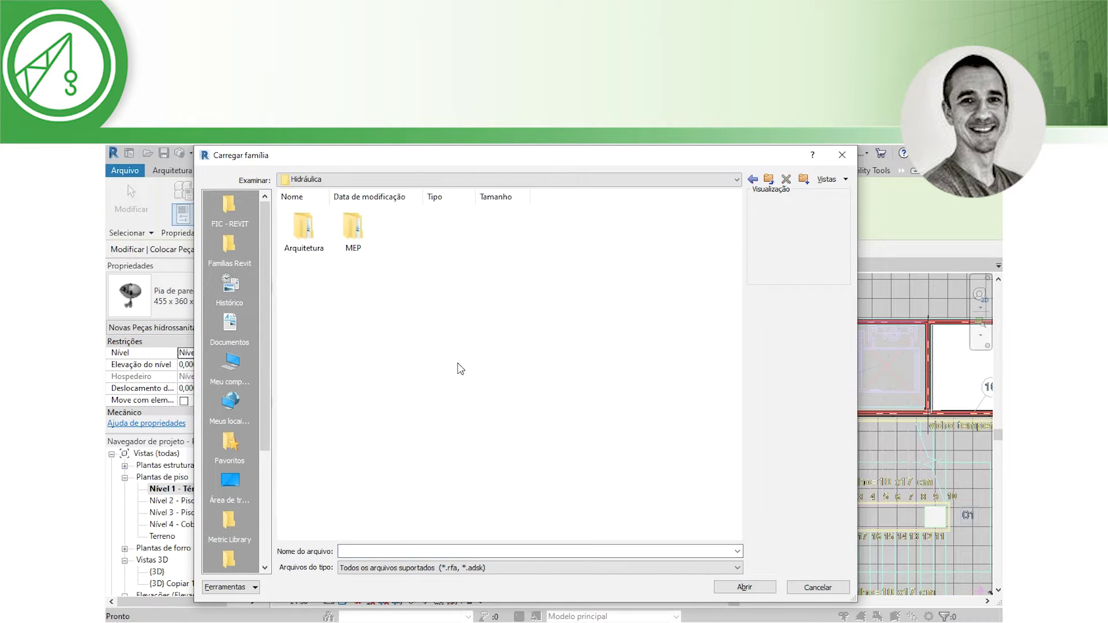
{"action": "double_click", "coordinate": [304, 230]}
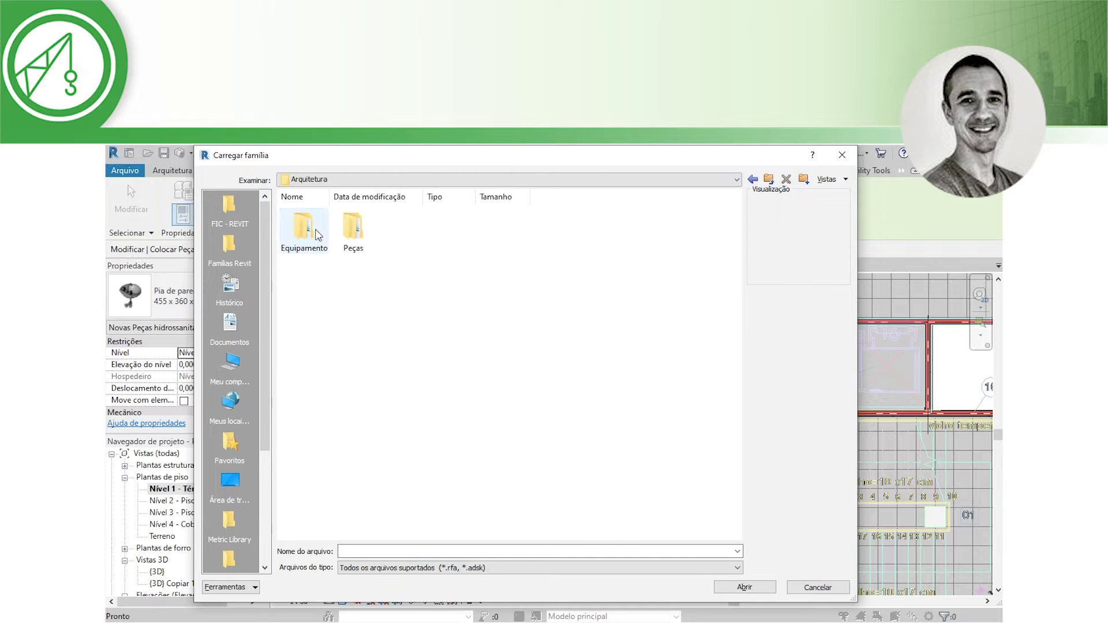
{"action": "double_click", "coordinate": [312, 245]}
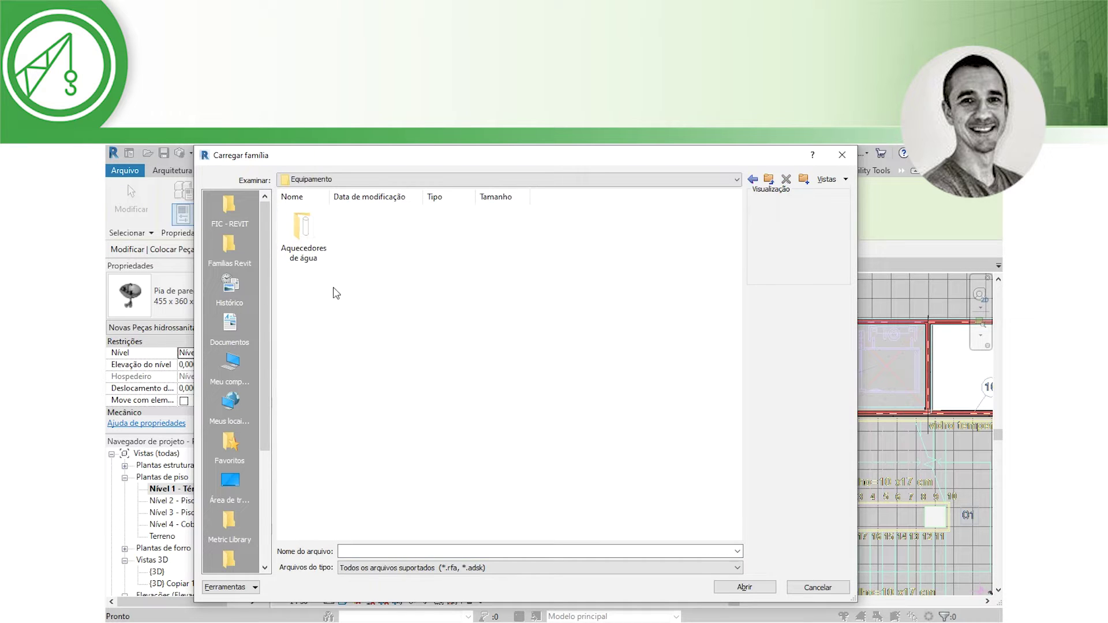
{"action": "left_click", "coordinate": [769, 179]}
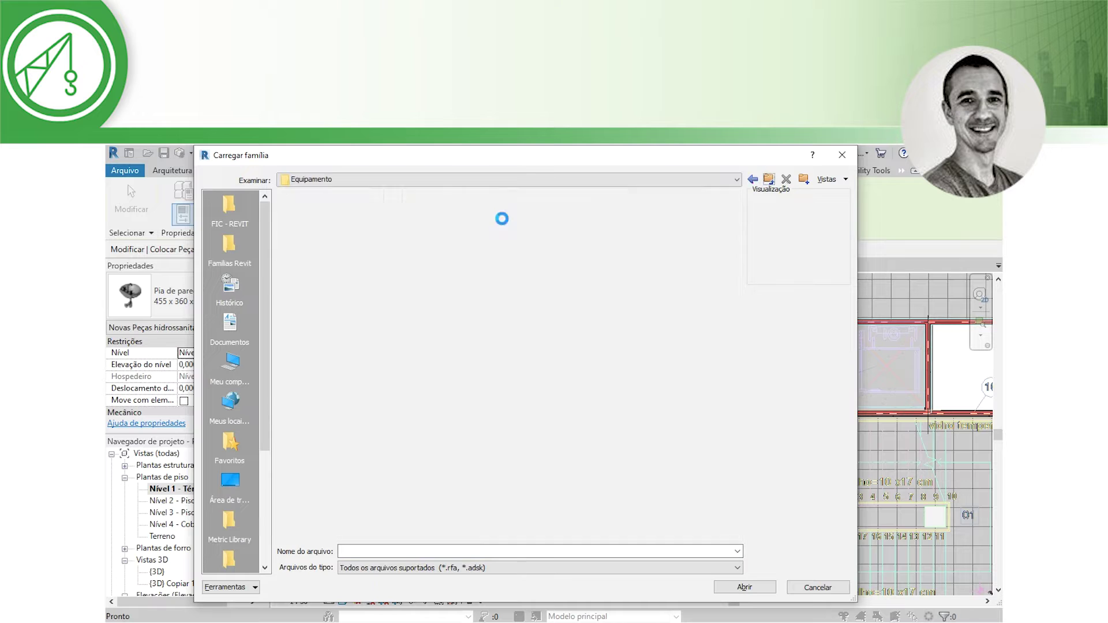
{"action": "double_click", "coordinate": [354, 228]}
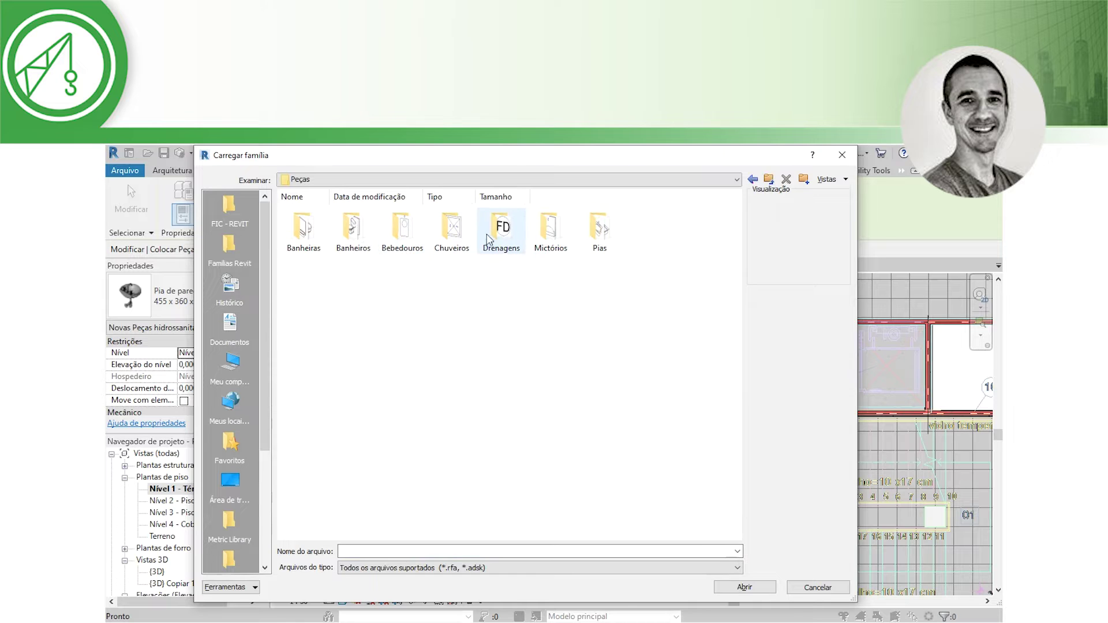
{"action": "left_click", "coordinate": [356, 248]}
{"action": "double_click", "coordinate": [357, 250]}
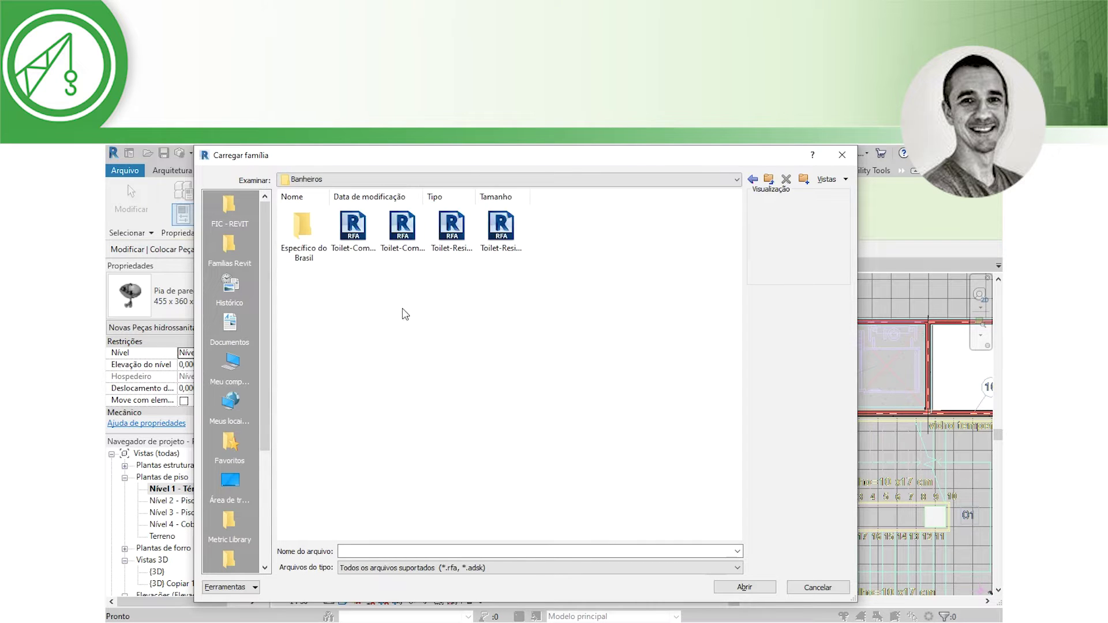
{"action": "double_click", "coordinate": [305, 253]}
{"action": "left_click", "coordinate": [310, 247]}
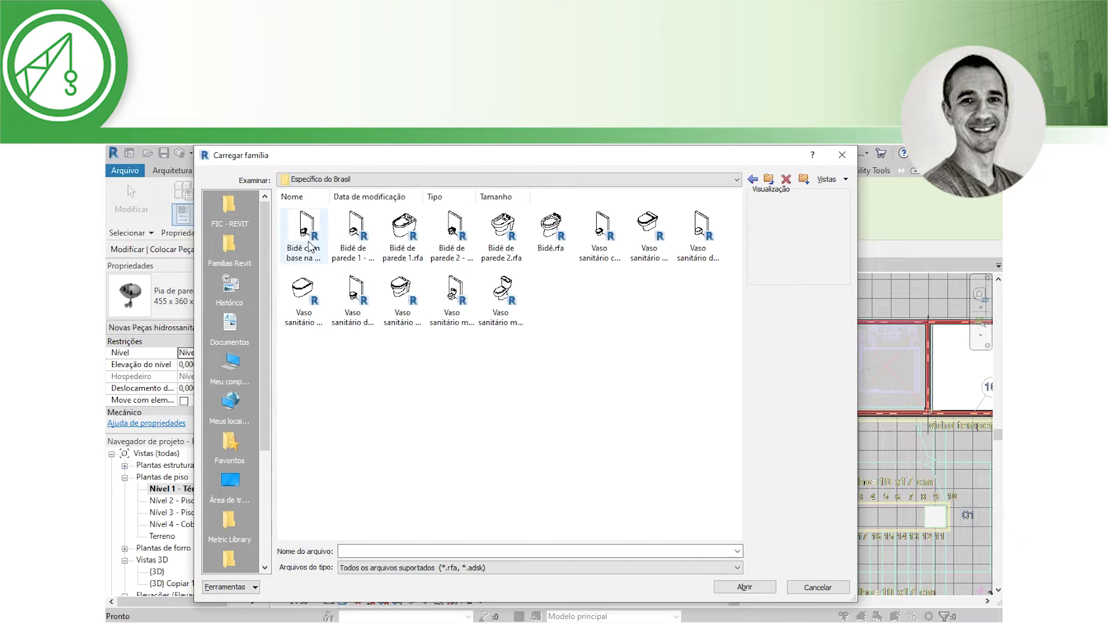
{"action": "mouse_move", "coordinate": [451, 238]}
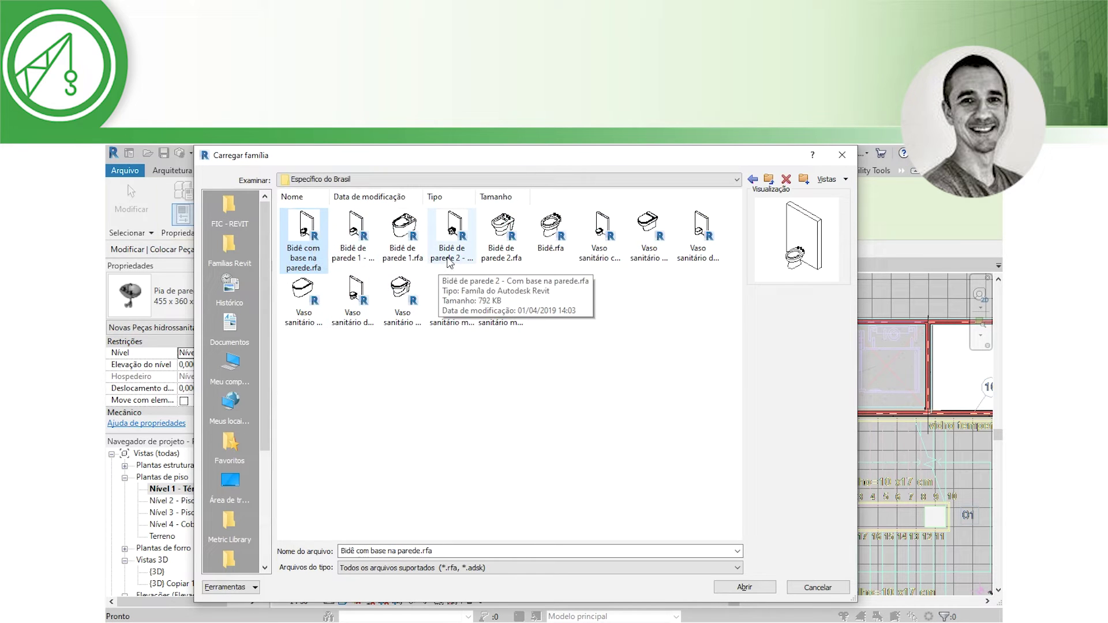
Preview the Bidê and raised-cistern toilet families in Específico do Brasil
{"action": "left_click", "coordinate": [548, 250]}
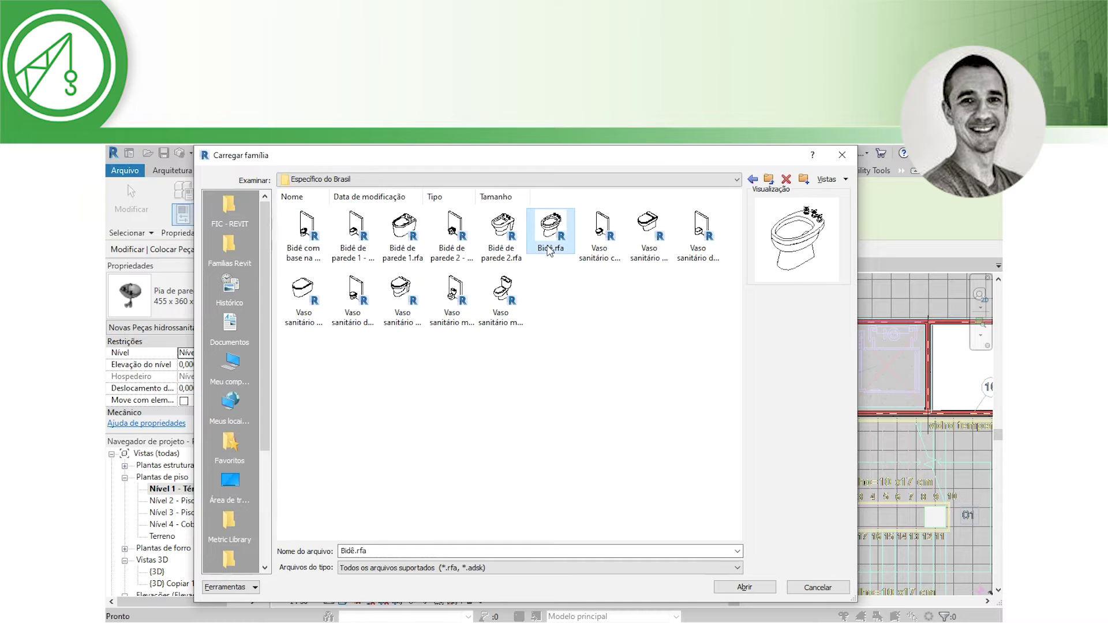
{"action": "left_click", "coordinate": [602, 263]}
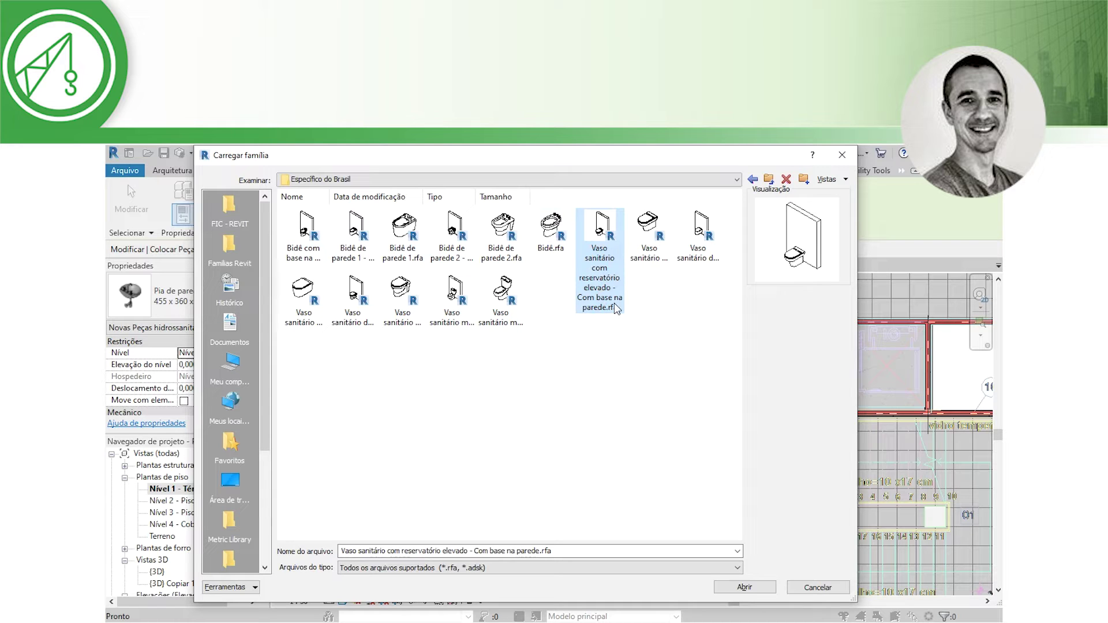
{"action": "left_click", "coordinate": [652, 264]}
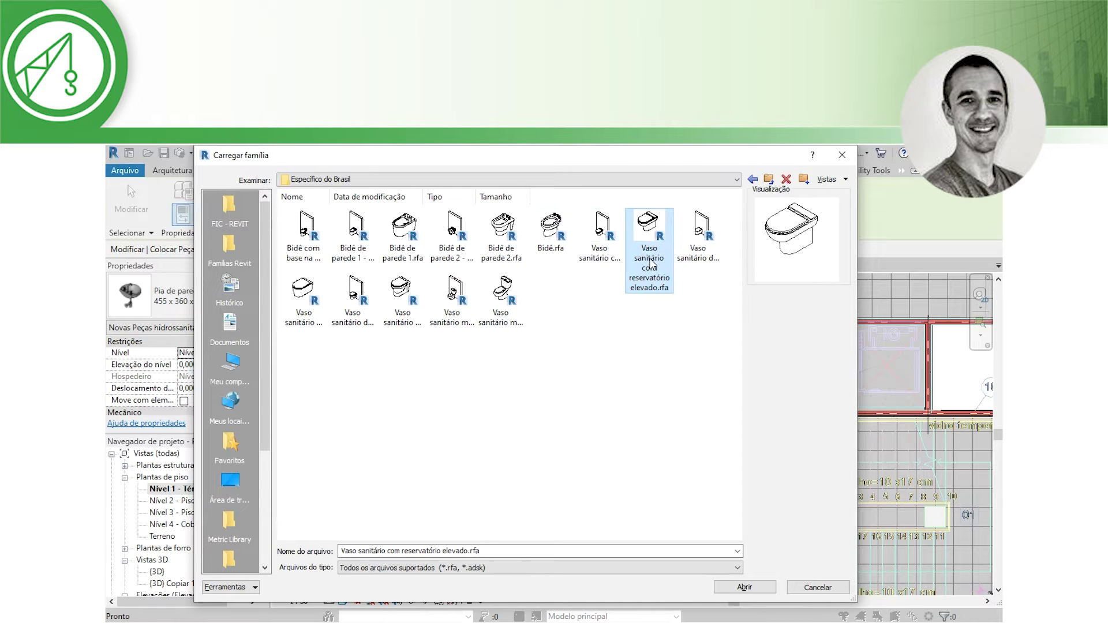
{"action": "left_click", "coordinate": [692, 262]}
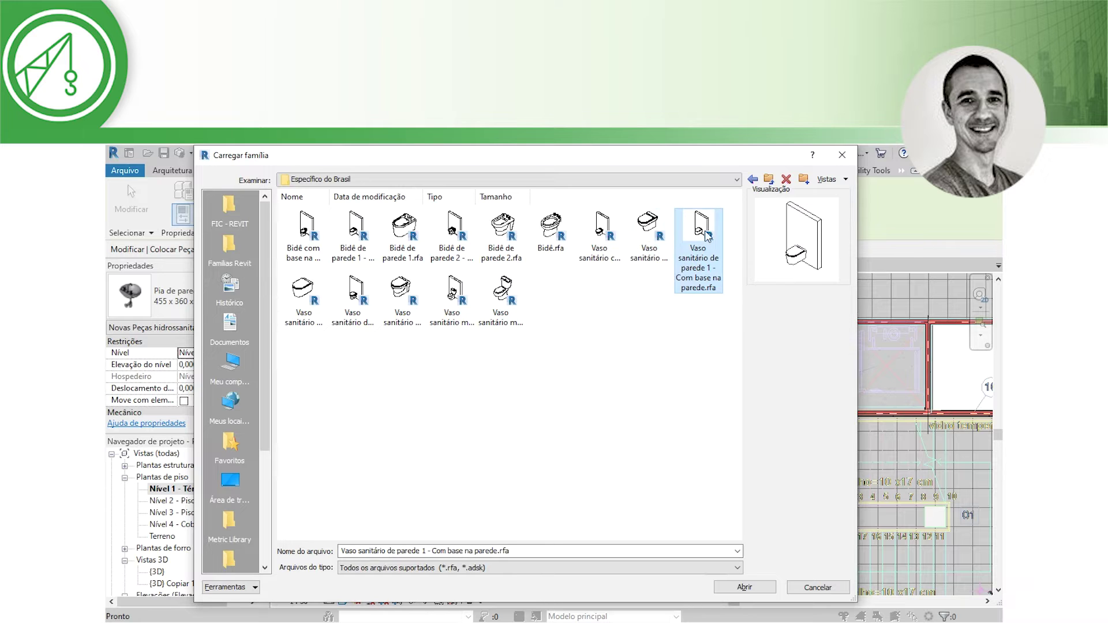
{"action": "left_click", "coordinate": [602, 261]}
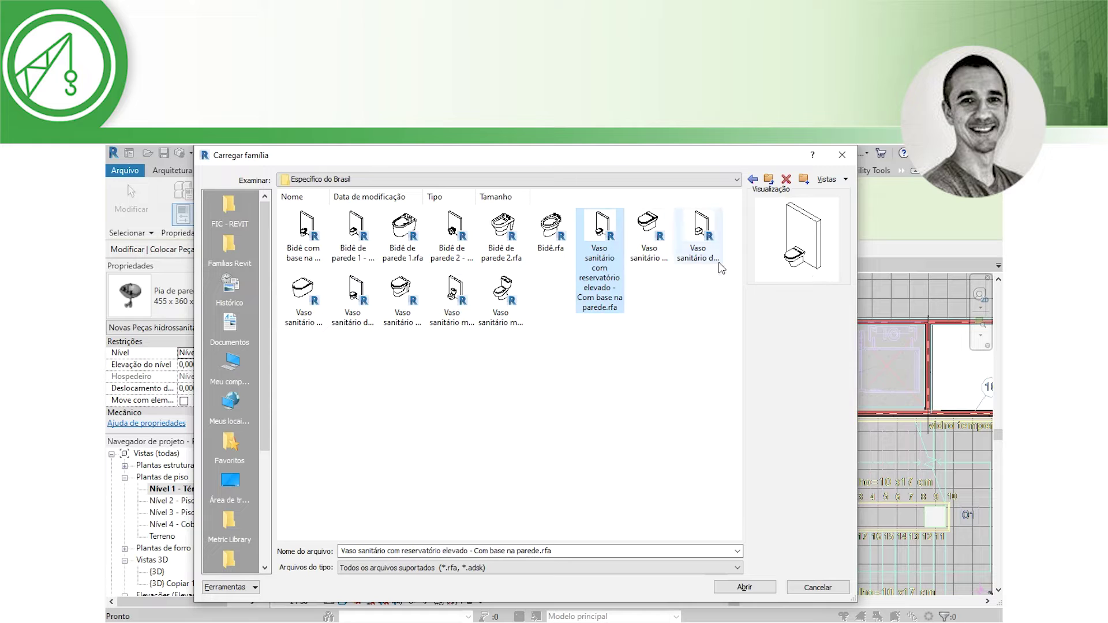
{"action": "left_click", "coordinate": [692, 258]}
{"action": "left_click", "coordinate": [597, 258]}
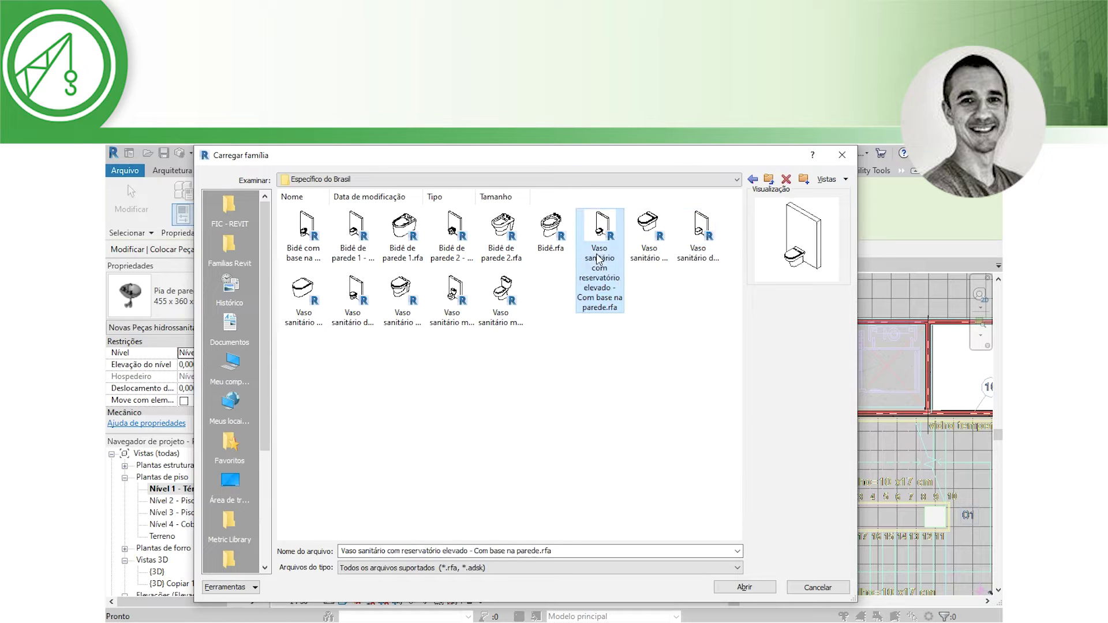
Compare wall and monobloco toilets, then load 'Vaso sanitário com reservatório elevado - Com base na parede'
{"action": "left_click", "coordinate": [319, 326]}
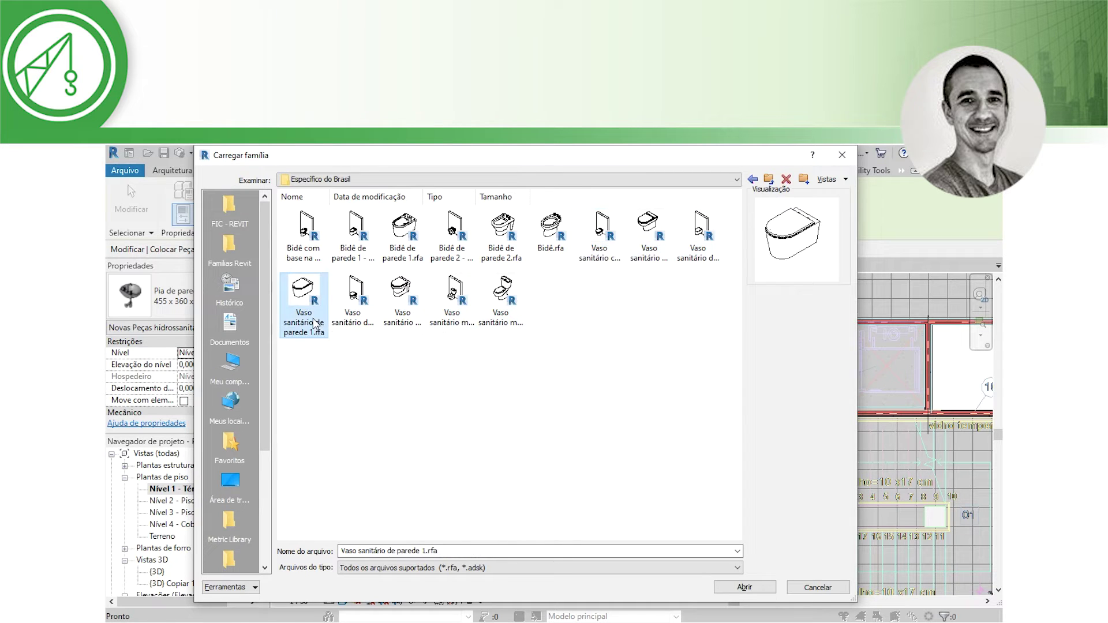
{"action": "left_click", "coordinate": [350, 329]}
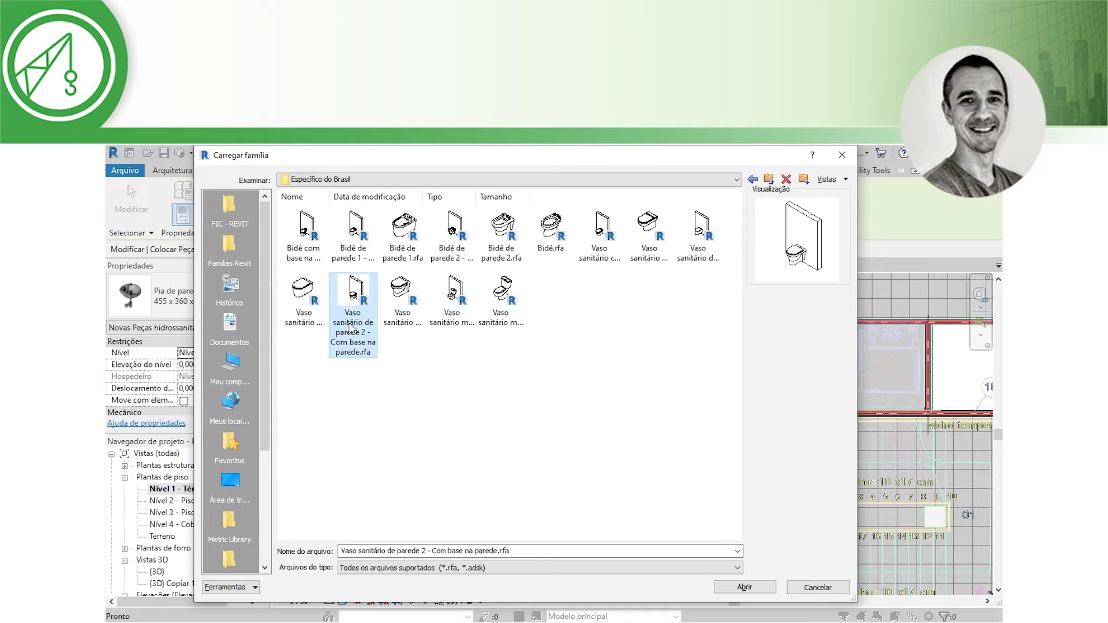
{"action": "left_click", "coordinate": [317, 323]}
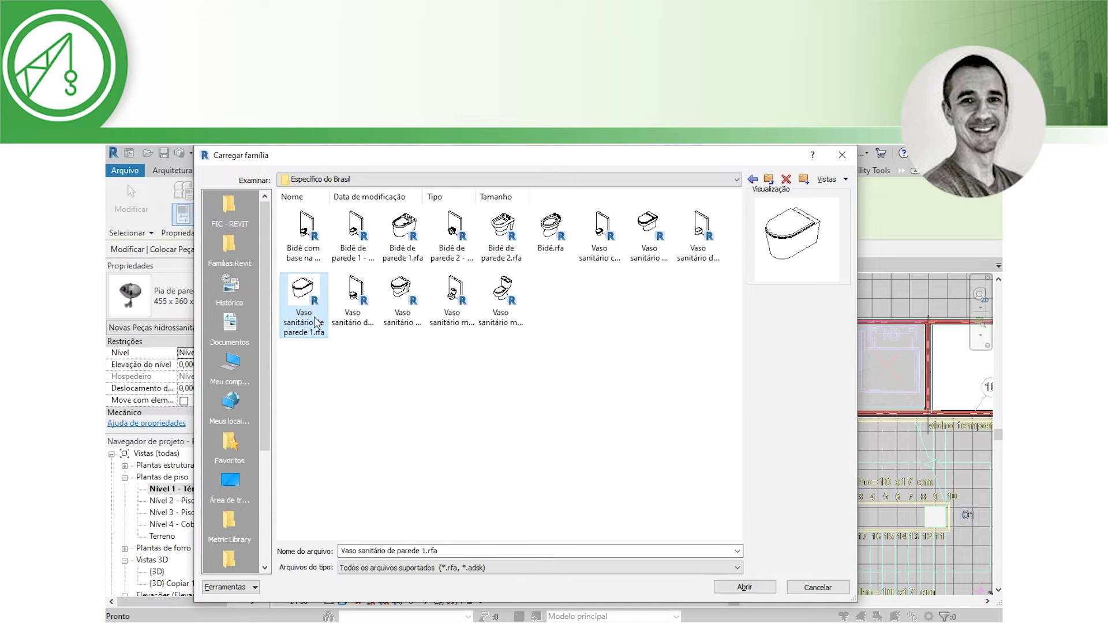
{"action": "mouse_move", "coordinate": [353, 301]}
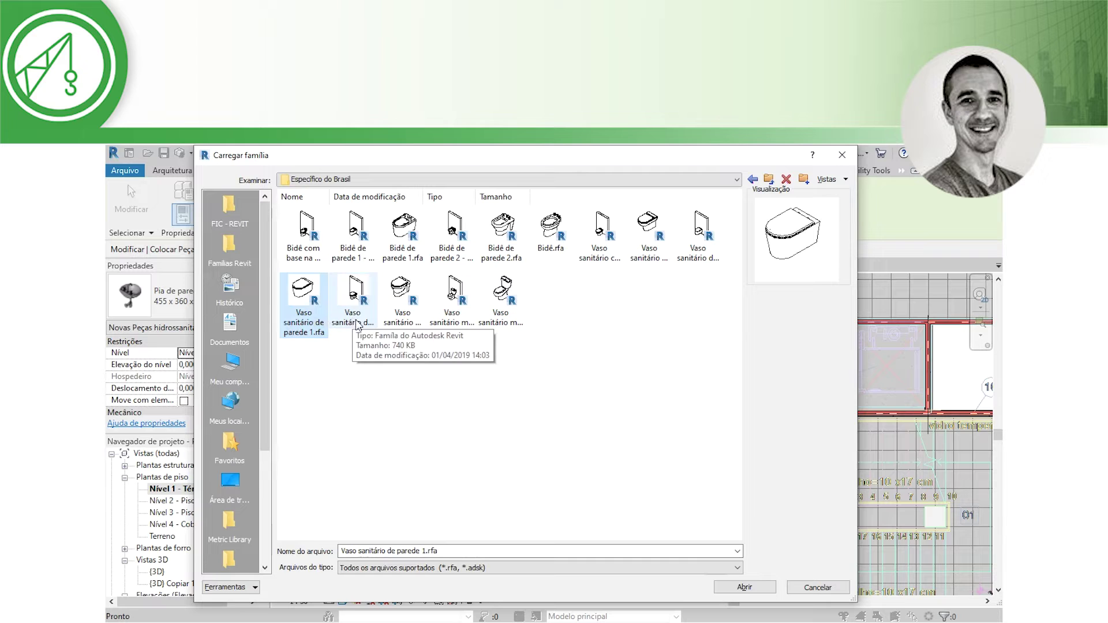
{"action": "left_click", "coordinate": [453, 323]}
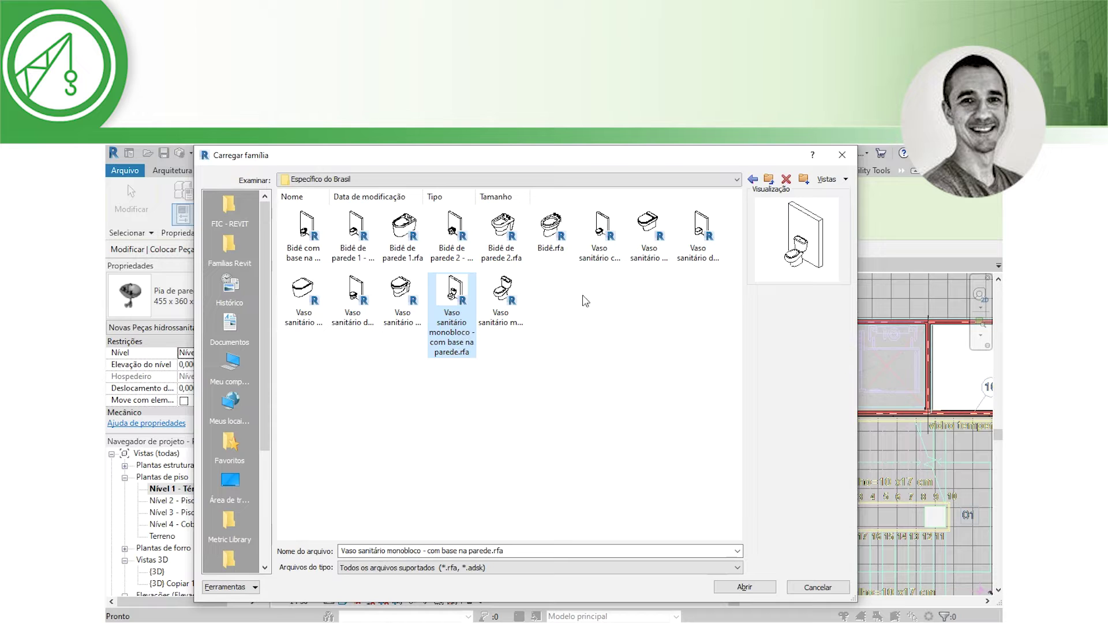
{"action": "left_click", "coordinate": [596, 248]}
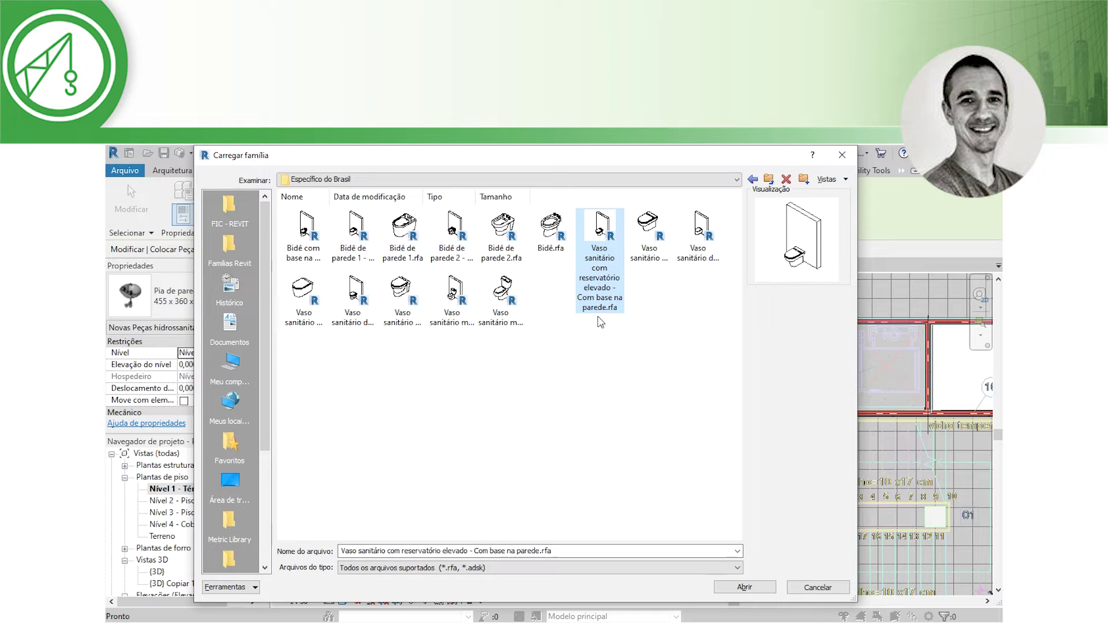
{"action": "left_click", "coordinate": [724, 591]}
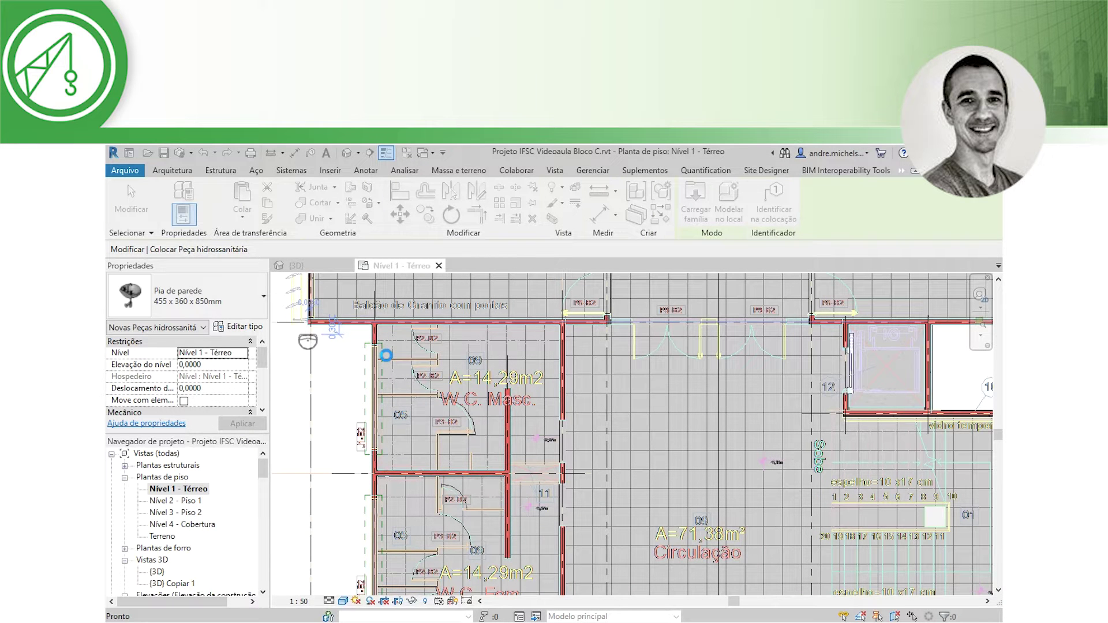
Place raised-cistern toilets against the walls of the two W.C. Masc. stalls
{"action": "scroll", "coordinate": [380, 353], "scroll_direction": "up", "scroll_amount": 1}
{"action": "scroll", "coordinate": [382, 355], "scroll_direction": "up", "scroll_amount": 3}
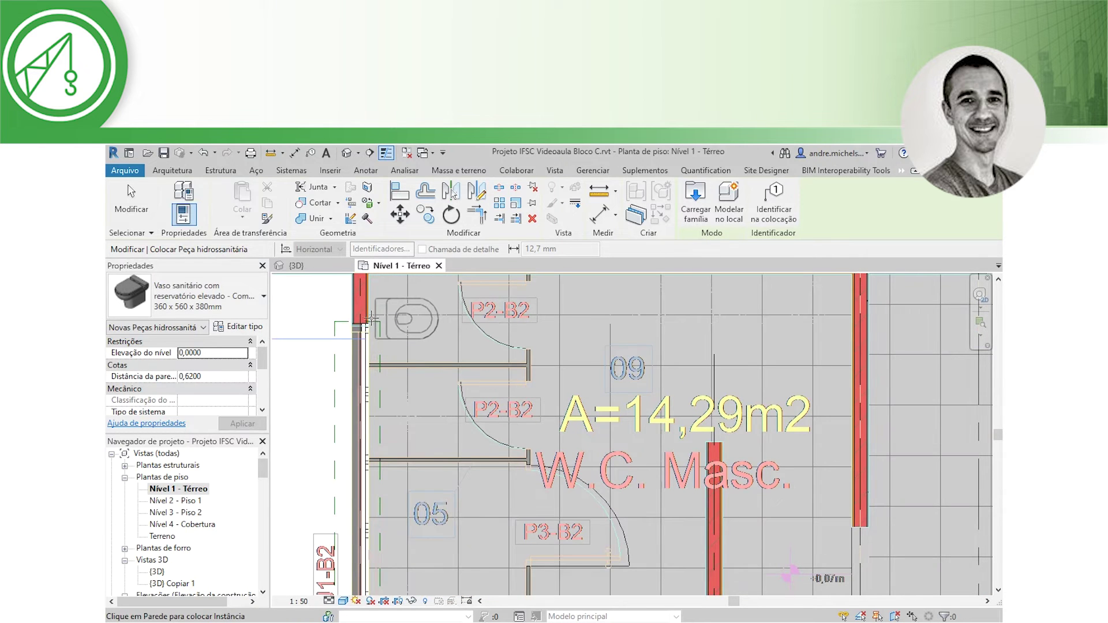
{"action": "middle_click_drag", "start_coordinate": [370, 322], "coordinate": [391, 365]}
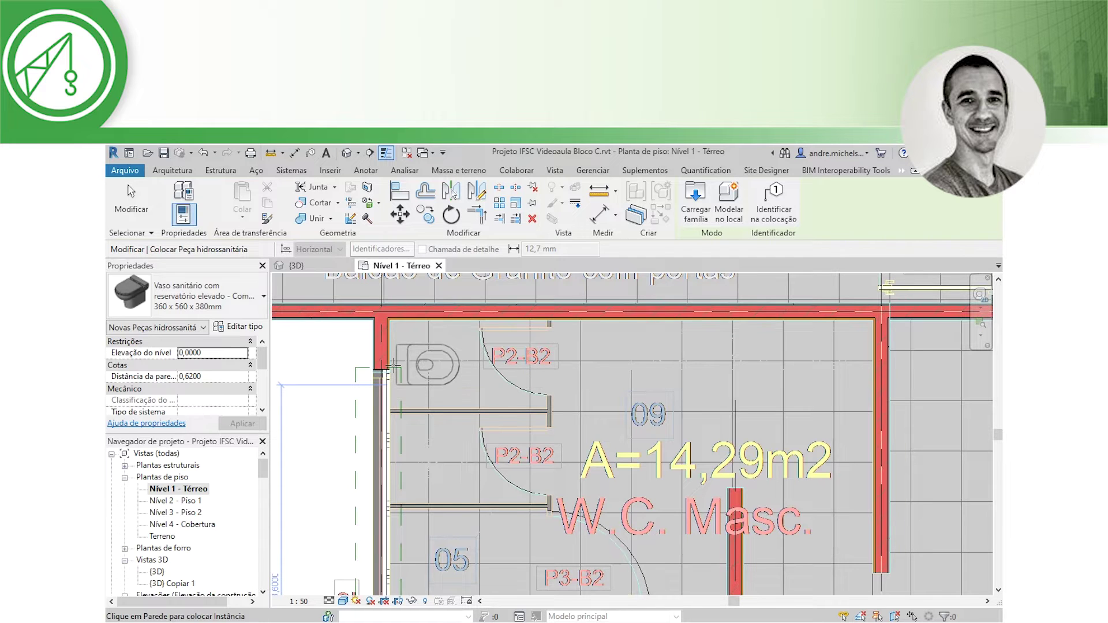
{"action": "left_click", "coordinate": [393, 364]}
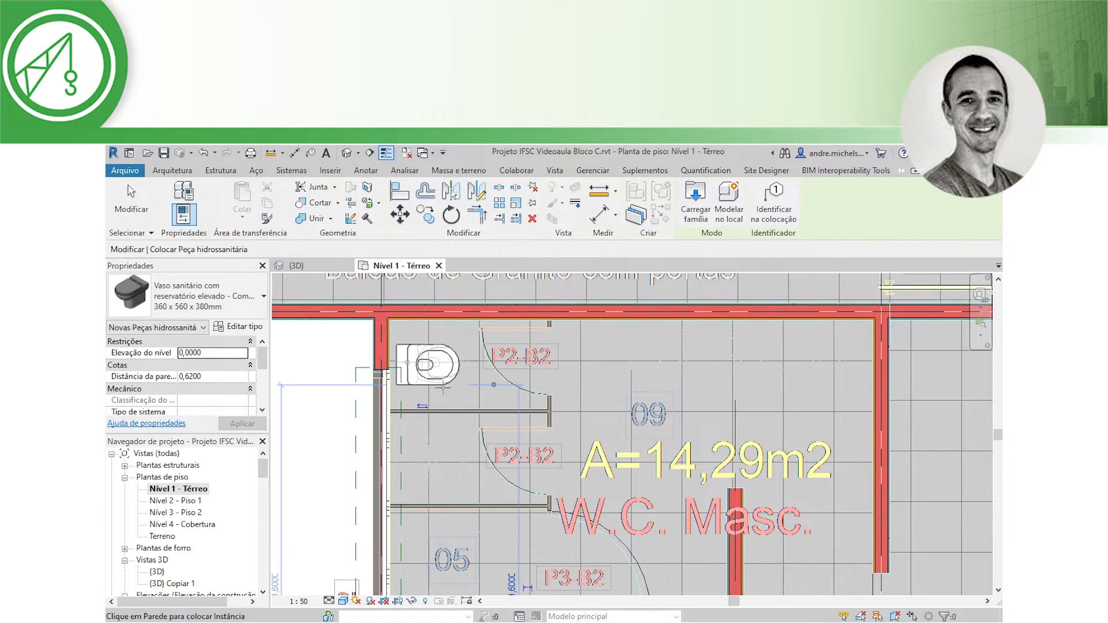
{"action": "left_click", "coordinate": [393, 464]}
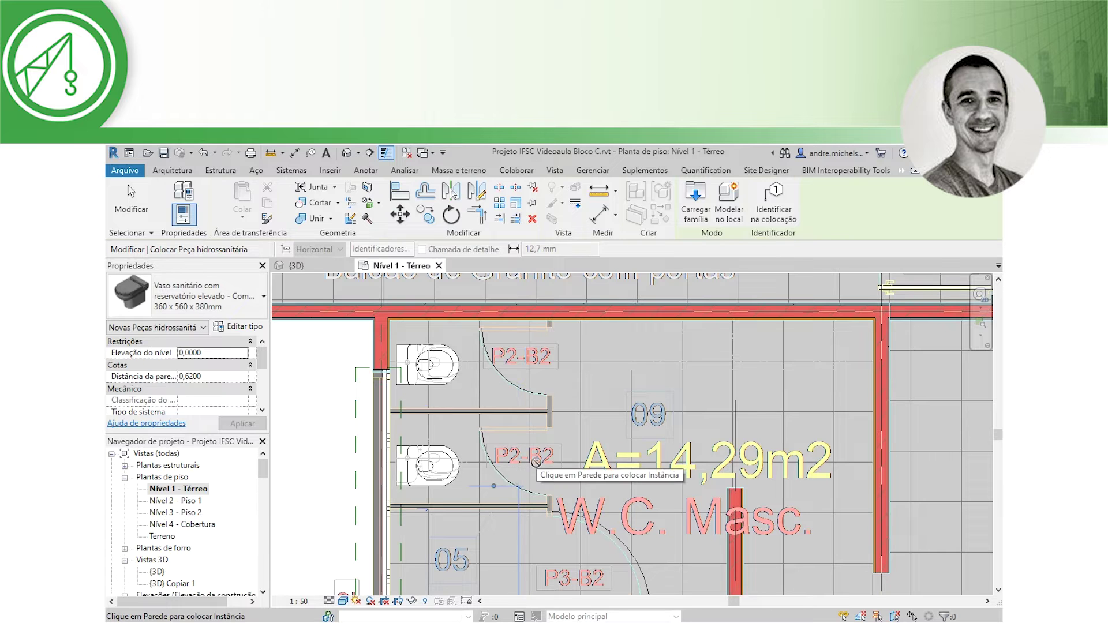
Place raised-cistern toilets in the two W.C. Fem stalls
{"action": "scroll", "coordinate": [536, 461], "scroll_direction": "down", "scroll_amount": 3}
{"action": "mouse_move", "coordinate": [536, 462]}
{"action": "middle_mouse_down"}
{"action": "mouse_move", "coordinate": [503, 406]}
{"action": "mouse_move", "coordinate": [503, 309]}
{"action": "middle_mouse_up"}
{"action": "scroll", "coordinate": [419, 303], "scroll_direction": "up", "scroll_amount": 2}
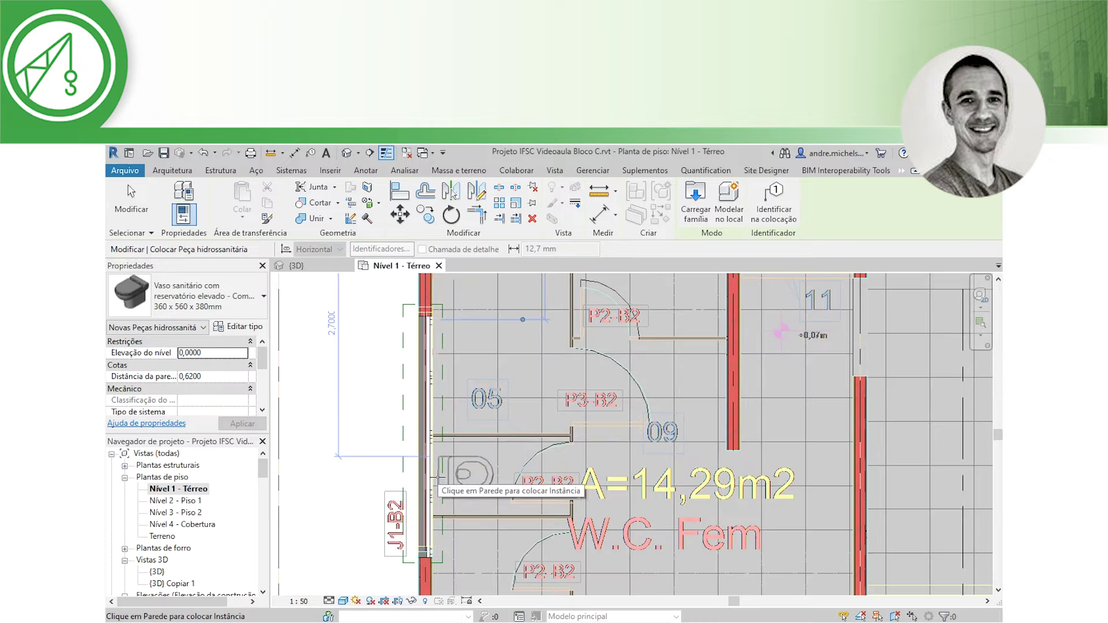
{"action": "left_click", "coordinate": [437, 478]}
{"action": "middle_click_drag", "start_coordinate": [439, 539], "coordinate": [437, 469]}
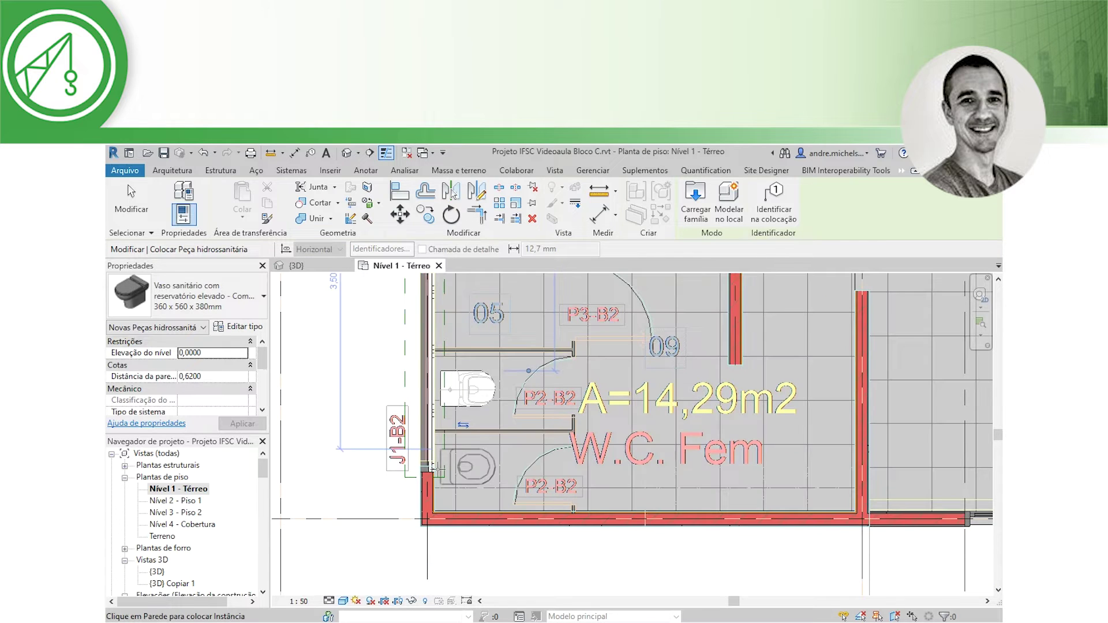
{"action": "left_click", "coordinate": [436, 468]}
Place a toilet in room 11 and switch to the 3D view
{"action": "middle_click_drag", "start_coordinate": [612, 473], "coordinate": [602, 594]}
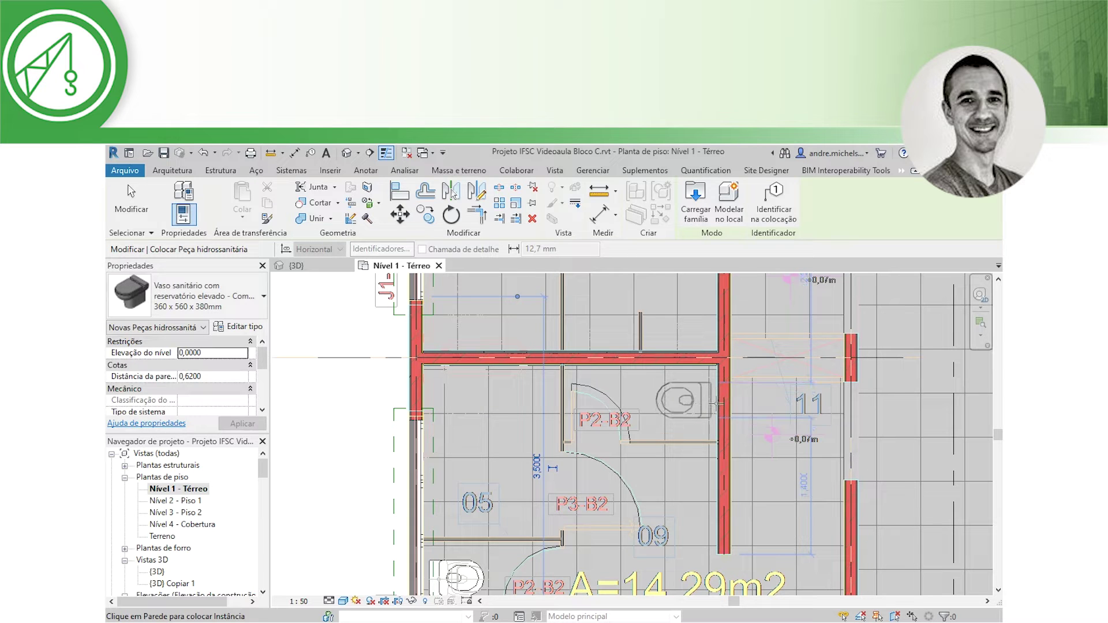
{"action": "left_click", "coordinate": [715, 402]}
{"action": "scroll", "coordinate": [594, 450], "scroll_direction": "down", "scroll_amount": 2}
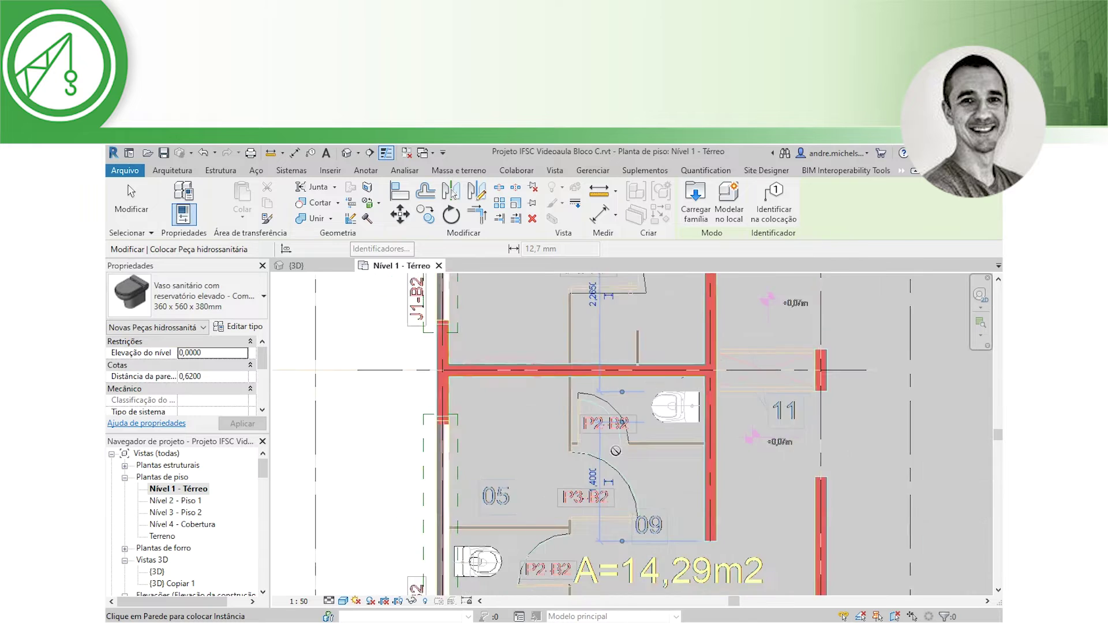
{"action": "scroll", "coordinate": [594, 450], "scroll_direction": "down", "scroll_amount": 2}
{"action": "left_click", "coordinate": [296, 265]}
{"action": "key", "text": "Escape"}
{"action": "key", "text": "Escape"}
Orbit and zoom the 3D model toward the restroom window wall
{"action": "mouse_move", "coordinate": [627, 486]}
{"action": "middle_mouse_down", "text": "shift"}
{"action": "mouse_move", "coordinate": [600, 444]}
{"action": "mouse_move", "coordinate": [603, 407]}
{"action": "middle_mouse_up", "text": "shift"}
{"action": "scroll", "coordinate": [612, 398], "scroll_direction": "up", "scroll_amount": 2}
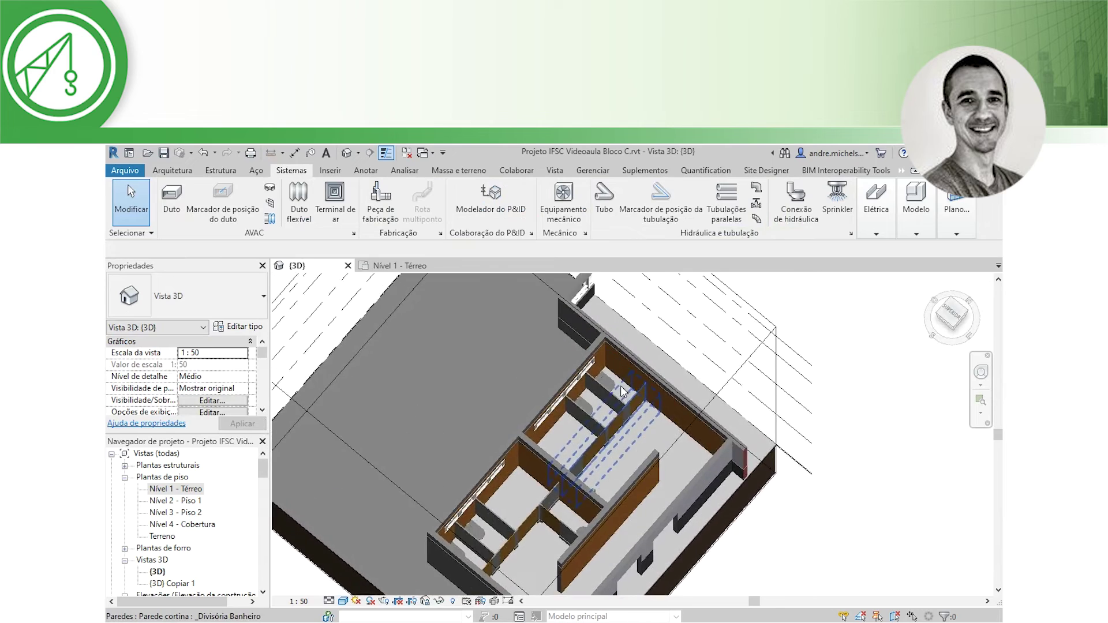
{"action": "scroll", "coordinate": [621, 385], "scroll_direction": "up", "scroll_amount": 2}
{"action": "scroll", "coordinate": [615, 385], "scroll_direction": "up", "scroll_amount": 2}
{"action": "middle_click_drag", "start_coordinate": [612, 418], "coordinate": [610, 440], "text": "shift"}
{"action": "scroll", "coordinate": [629, 446], "scroll_direction": "down", "scroll_amount": 3}
{"action": "scroll", "coordinate": [601, 443], "scroll_direction": "down", "scroll_amount": 3}
{"action": "scroll", "coordinate": [503, 413], "scroll_direction": "down", "scroll_amount": 1}
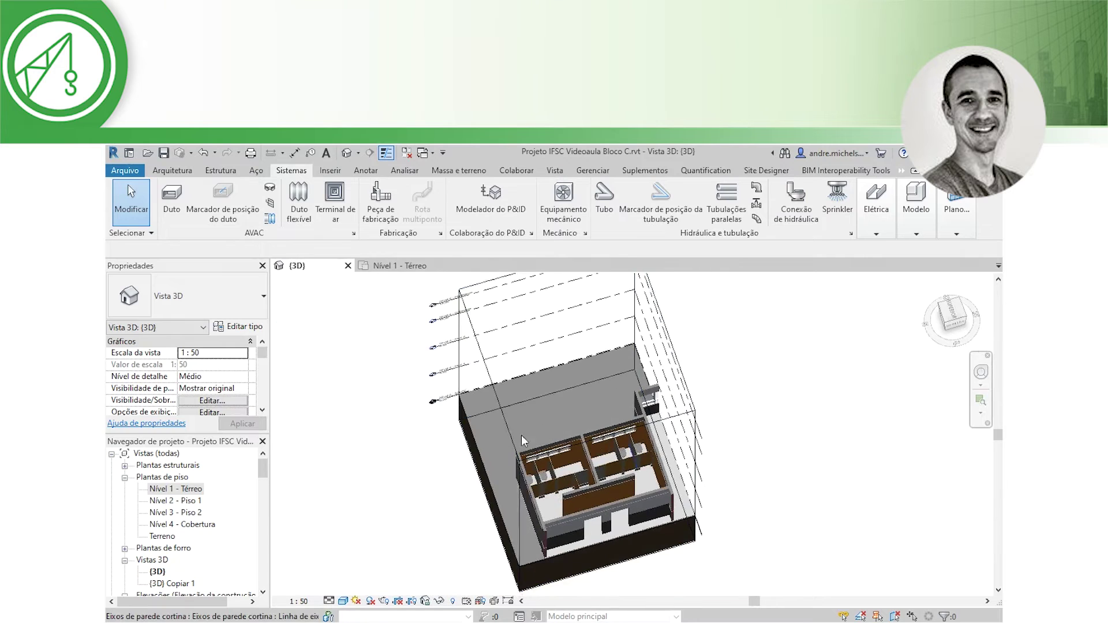
Drag the section box face inward to crop the model down to the restrooms
{"action": "left_click", "coordinate": [546, 528]}
{"action": "left_click", "coordinate": [488, 439]}
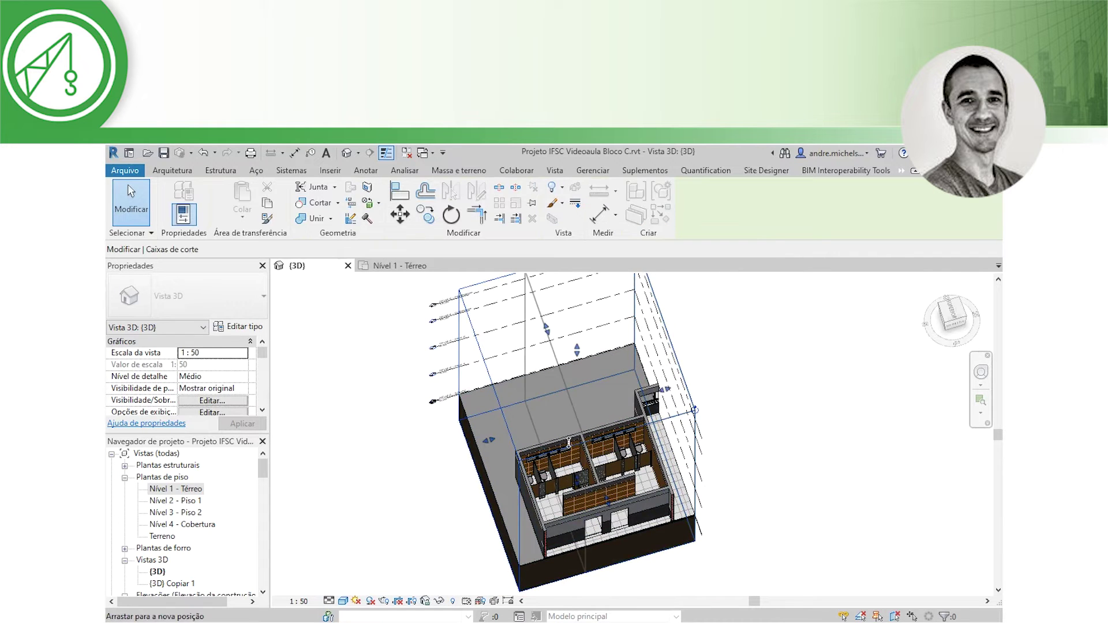
{"action": "left_click_drag", "start_coordinate": [612, 447], "coordinate": [558, 466]}
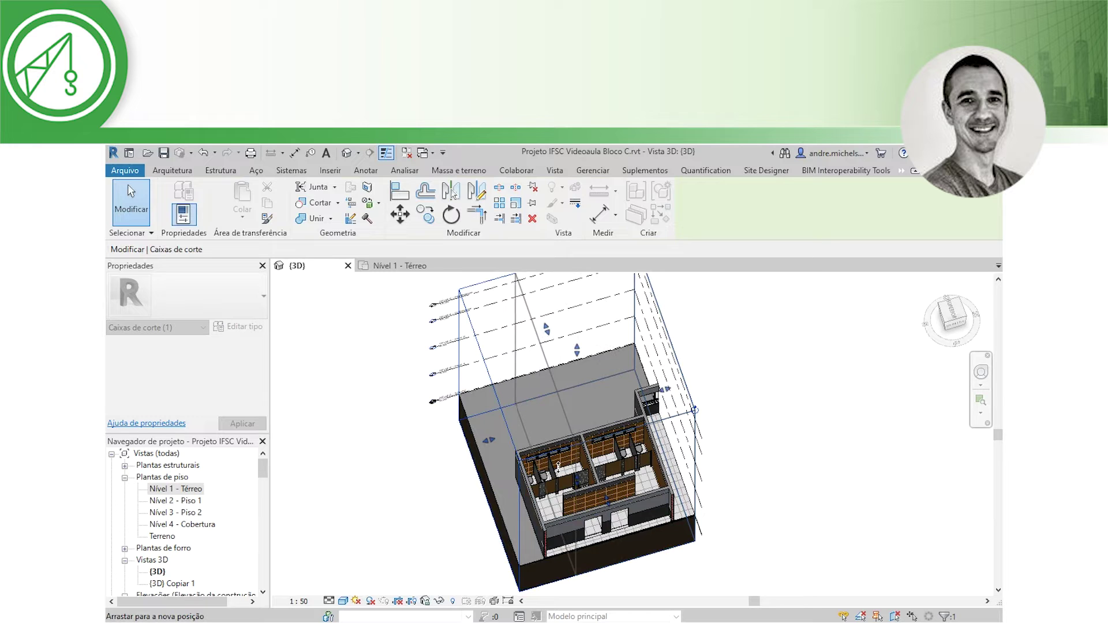
{"action": "left_click_drag", "start_coordinate": [544, 513], "coordinate": [532, 425]}
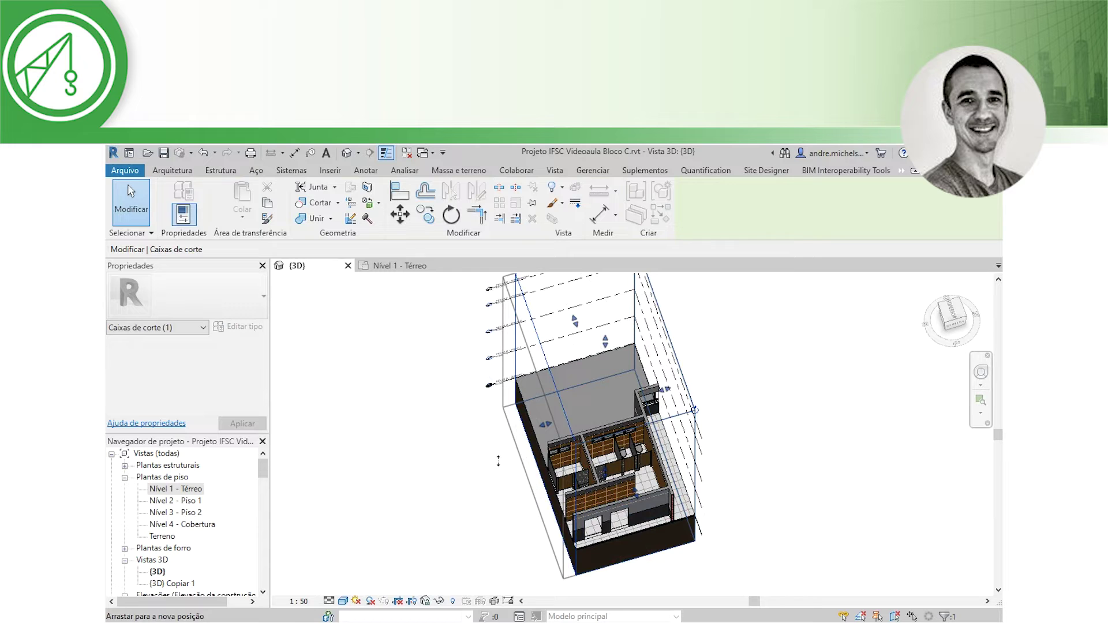
{"action": "left_click_drag", "start_coordinate": [498, 461], "coordinate": [507, 482]}
{"action": "middle_click_drag", "start_coordinate": [507, 481], "coordinate": [602, 490], "text": "shift"}
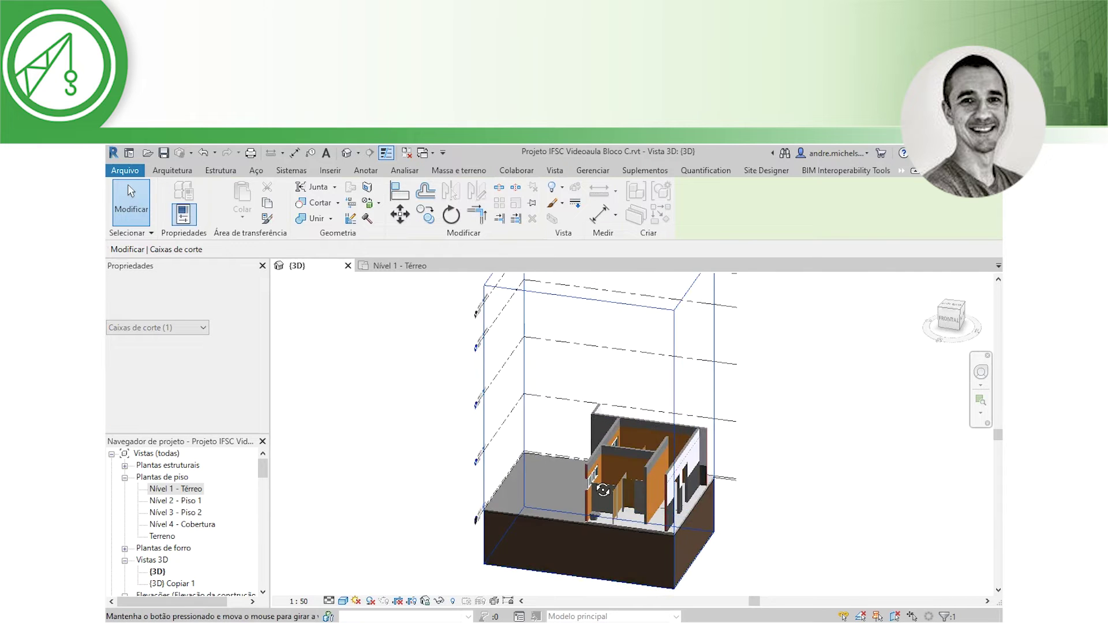
Zoom in on the placed toilets along the stall partitions, then return to the ground-floor plan
{"action": "scroll", "coordinate": [605, 508], "scroll_direction": "up", "scroll_amount": 1}
{"action": "scroll", "coordinate": [603, 519], "scroll_direction": "up", "scroll_amount": 3}
{"action": "scroll", "coordinate": [598, 501], "scroll_direction": "up", "scroll_amount": 2}
{"action": "scroll", "coordinate": [582, 488], "scroll_direction": "up", "scroll_amount": 2}
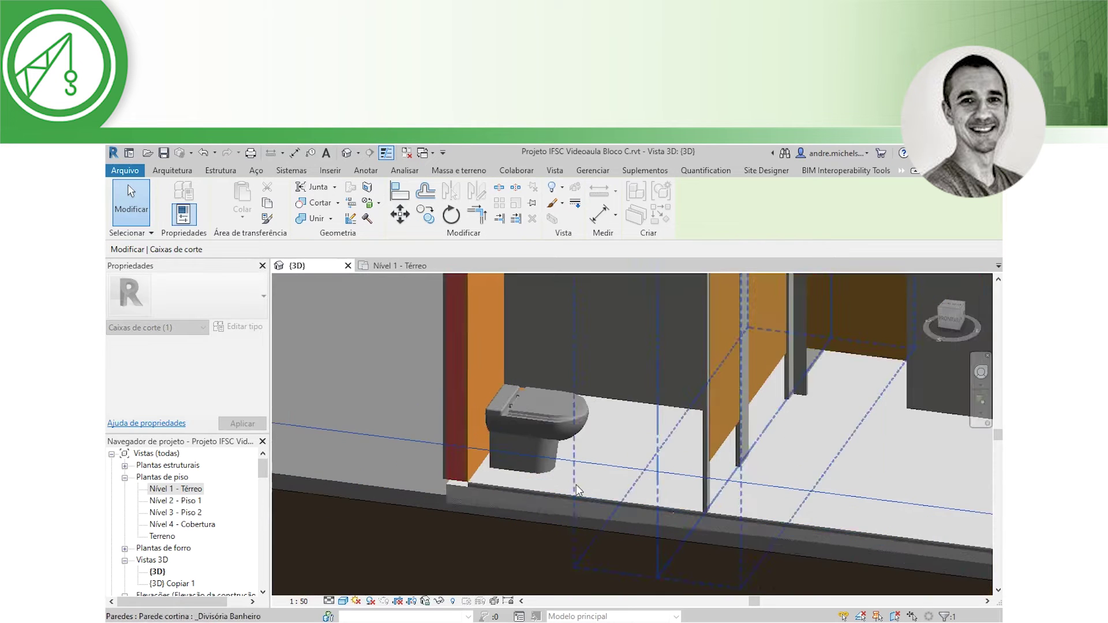
{"action": "scroll", "coordinate": [576, 483], "scroll_direction": "up", "scroll_amount": 2}
{"action": "scroll", "coordinate": [428, 364], "scroll_direction": "down", "scroll_amount": 2}
{"action": "mouse_move", "coordinate": [455, 418]}
{"action": "middle_mouse_down", "text": "shift"}
{"action": "mouse_move", "coordinate": [470, 383]}
{"action": "mouse_move", "coordinate": [436, 453]}
{"action": "mouse_move", "coordinate": [578, 459]}
{"action": "middle_mouse_up", "text": "shift"}
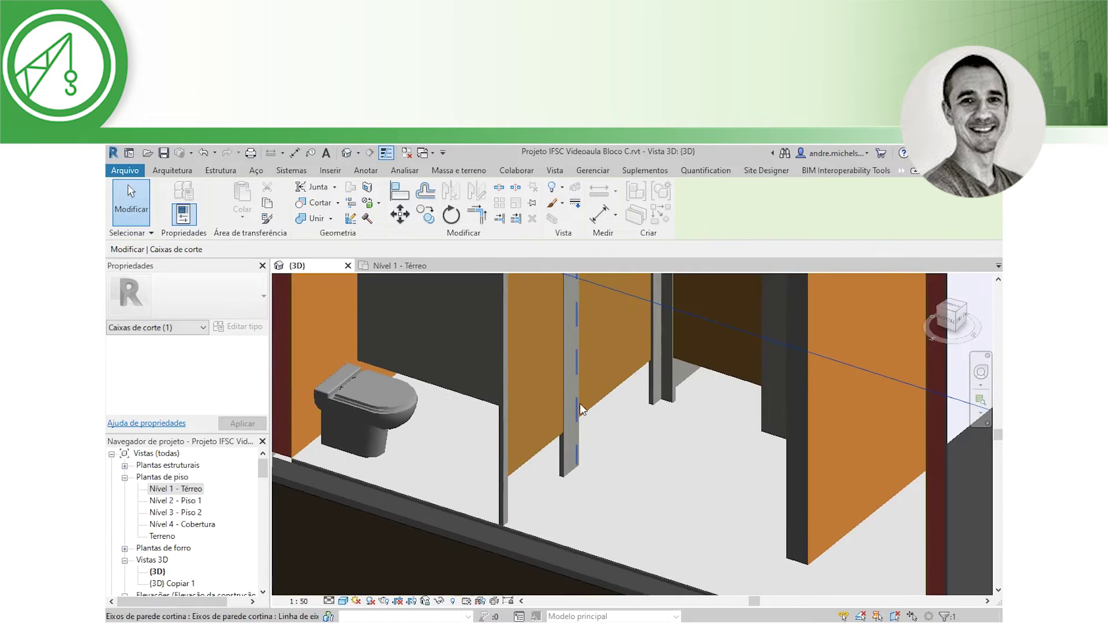
{"action": "scroll", "coordinate": [496, 364], "scroll_direction": "down", "scroll_amount": 5}
{"action": "left_click", "coordinate": [414, 270]}
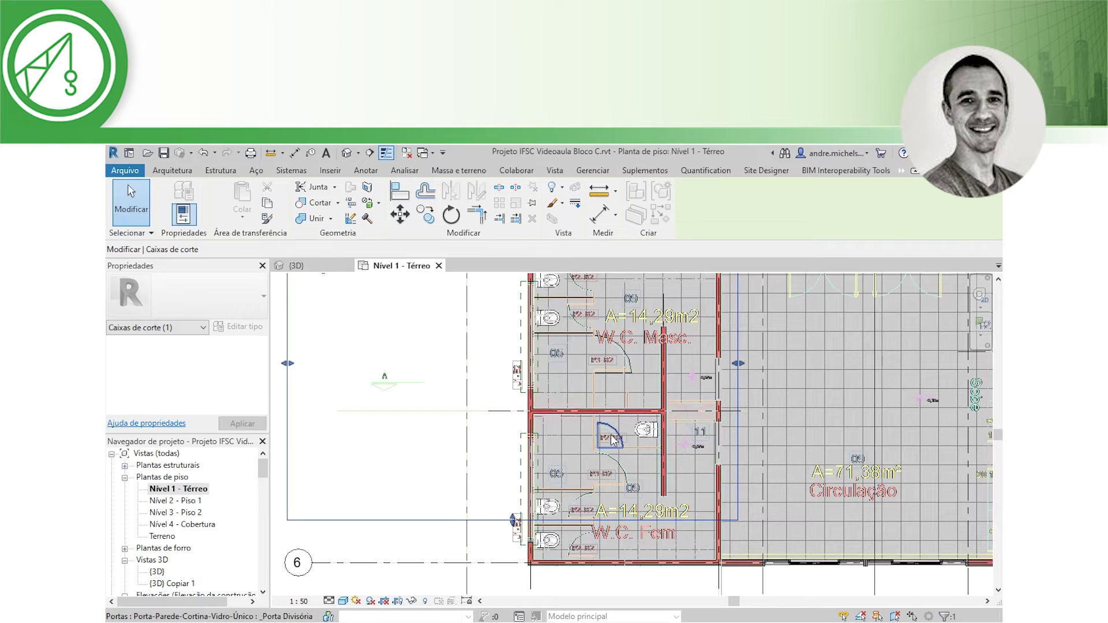
Center W.C. Masc. in the plan and show the Inserir ribbon tools
{"action": "scroll", "coordinate": [549, 497], "scroll_direction": "up", "scroll_amount": 3}
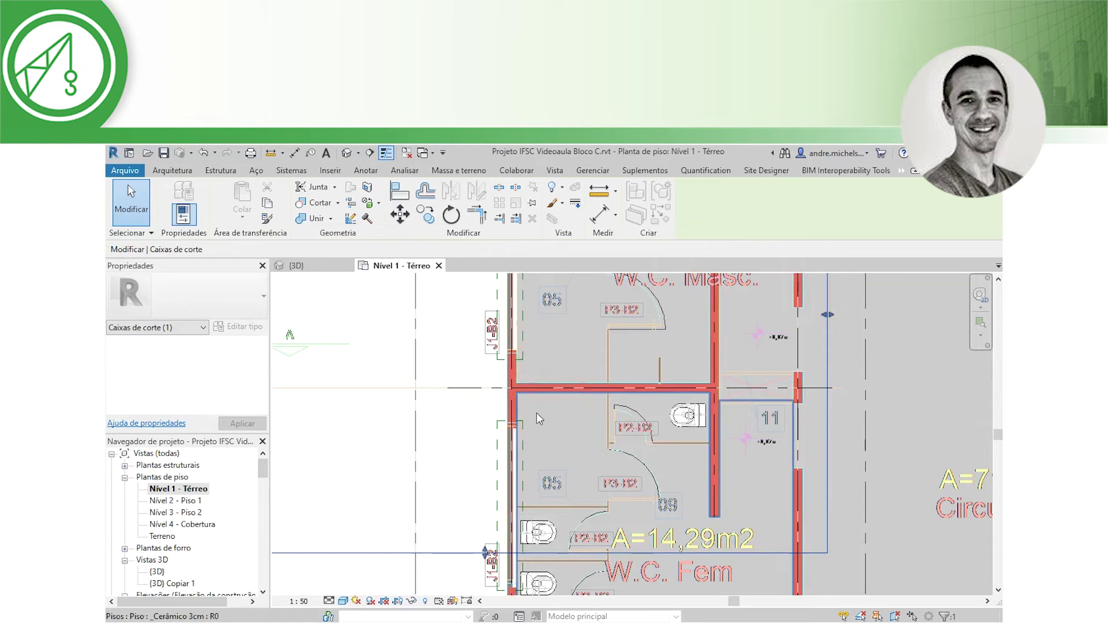
{"action": "mouse_move", "coordinate": [542, 370]}
{"action": "middle_mouse_down"}
{"action": "mouse_move", "coordinate": [544, 458]}
{"action": "mouse_move", "coordinate": [500, 470]}
{"action": "middle_mouse_up"}
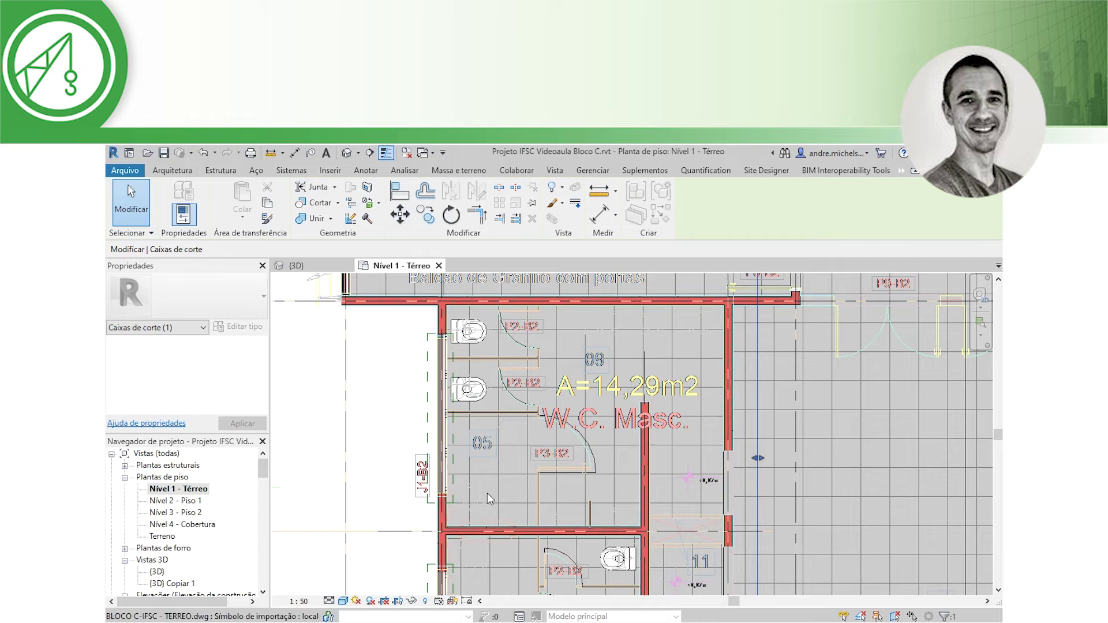
{"action": "left_click", "coordinate": [336, 175]}
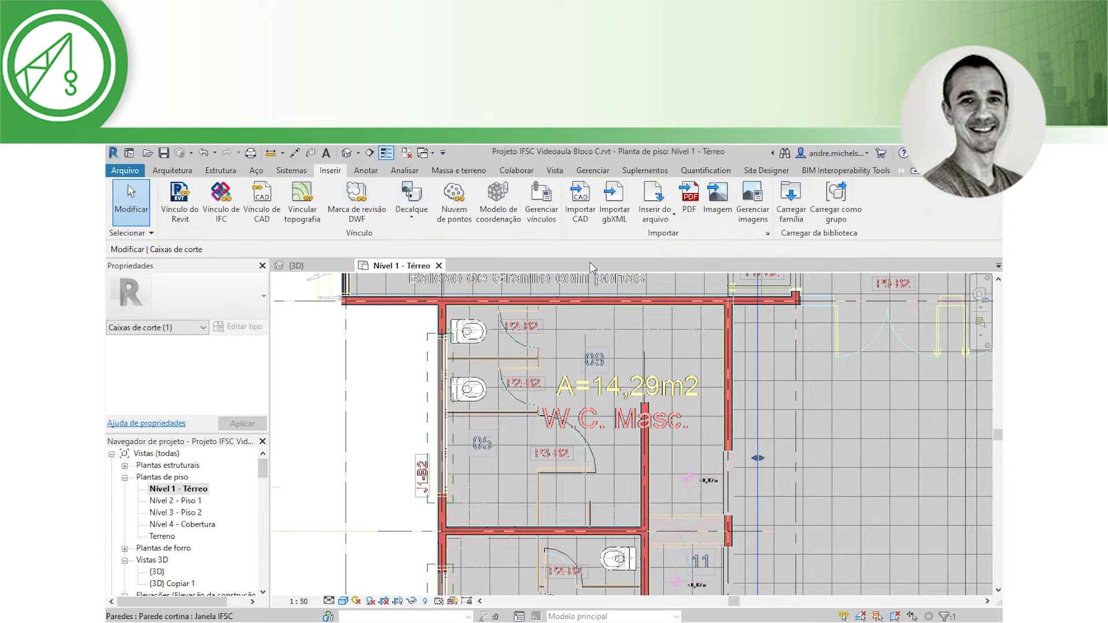
Open Carregar família and browse to Famílias Revit > Hidráulica > Banheiro > Específicos Brasil
{"action": "left_click", "coordinate": [784, 213]}
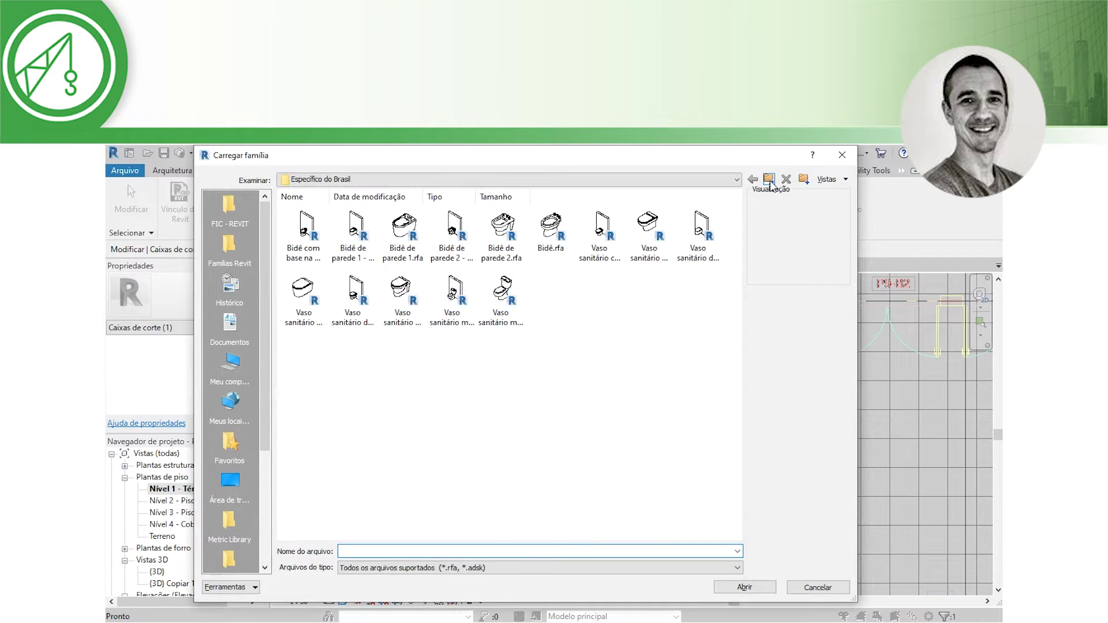
{"action": "left_click", "coordinate": [229, 245]}
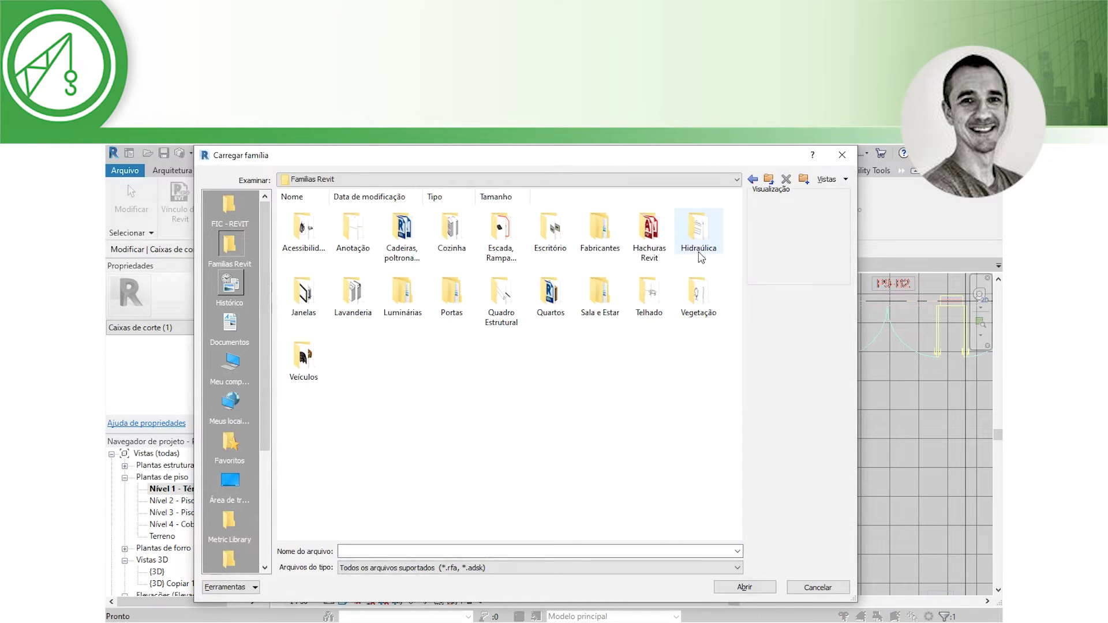
{"action": "double_click", "coordinate": [699, 233]}
{"action": "double_click", "coordinate": [305, 242]}
{"action": "double_click", "coordinate": [305, 243]}
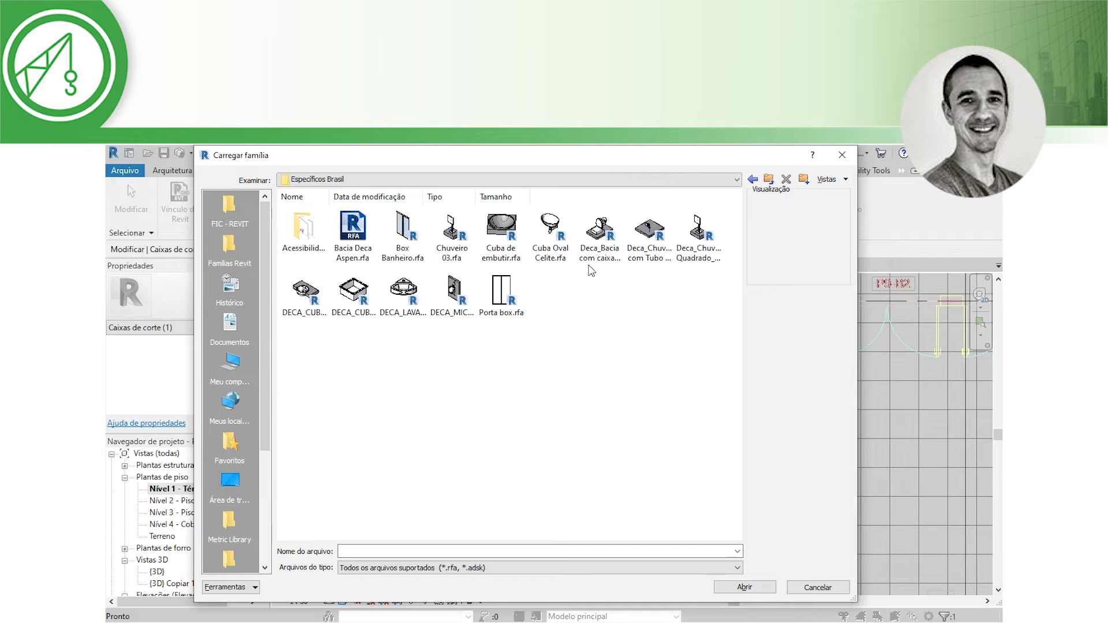
Preview the Deca basin, shower, toilet and box files, then open the Acessibilidade folder
{"action": "left_click", "coordinate": [293, 308]}
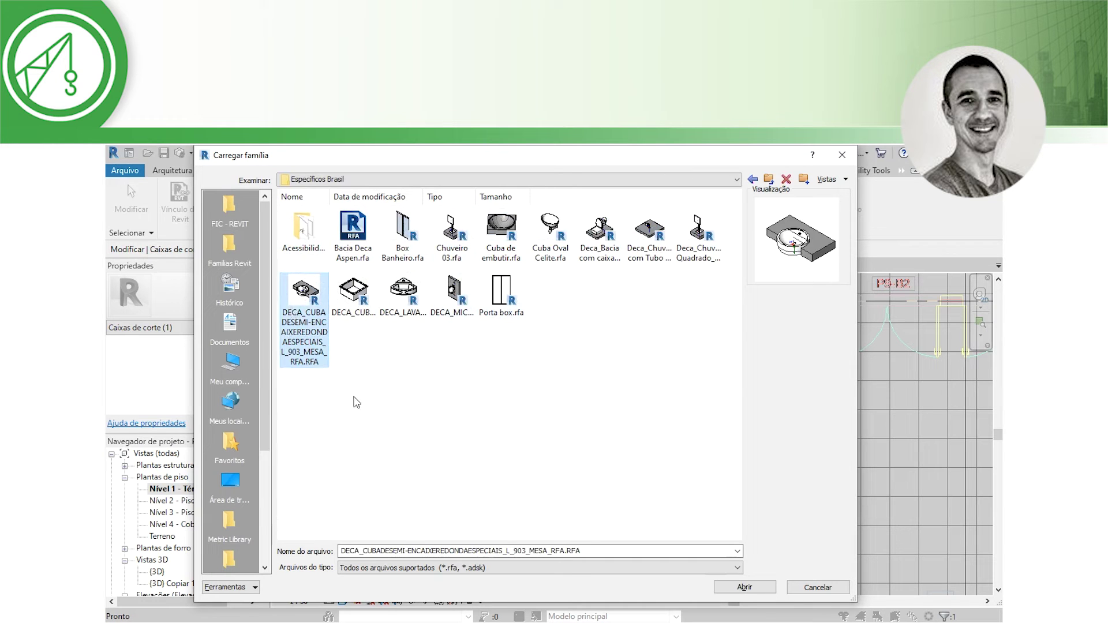
{"action": "left_click", "coordinate": [694, 266]}
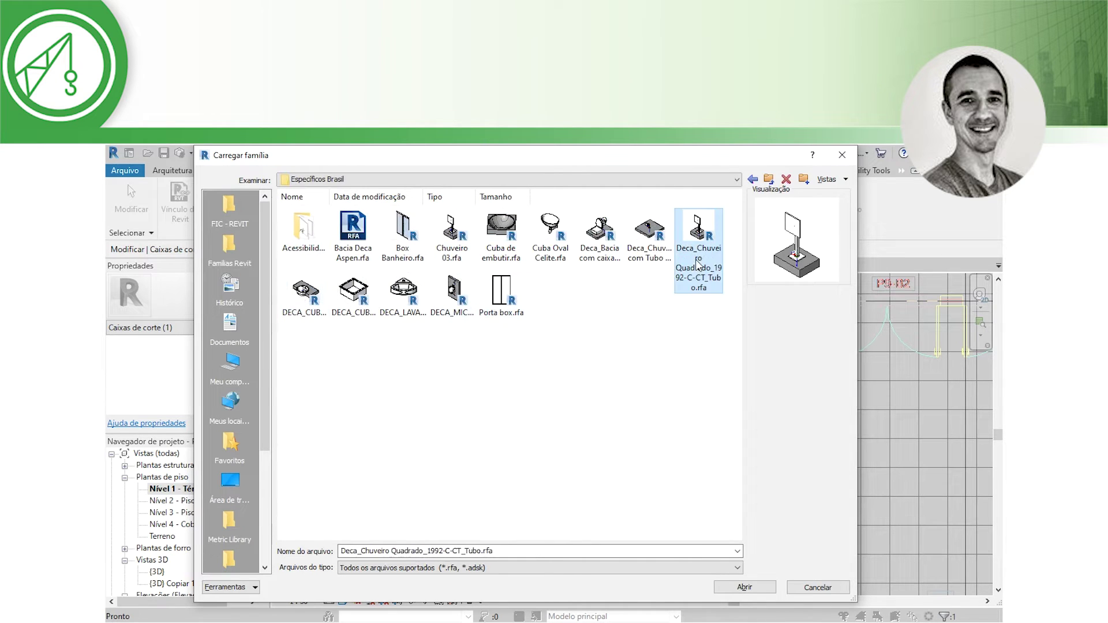
{"action": "left_click", "coordinate": [643, 257]}
{"action": "left_click", "coordinate": [599, 249]}
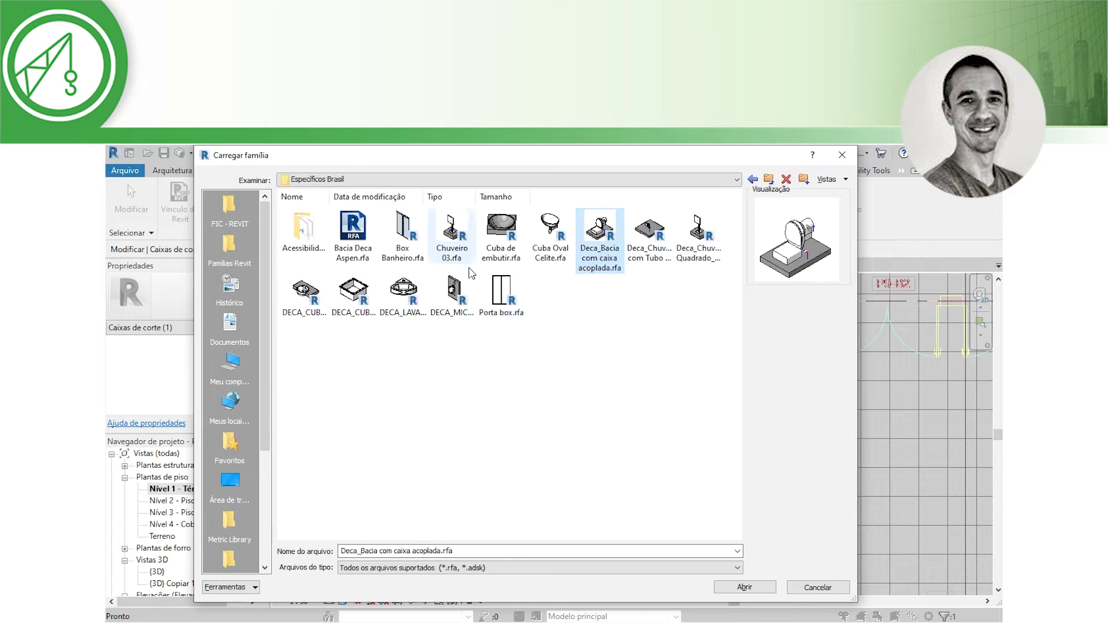
{"action": "left_click", "coordinate": [357, 258]}
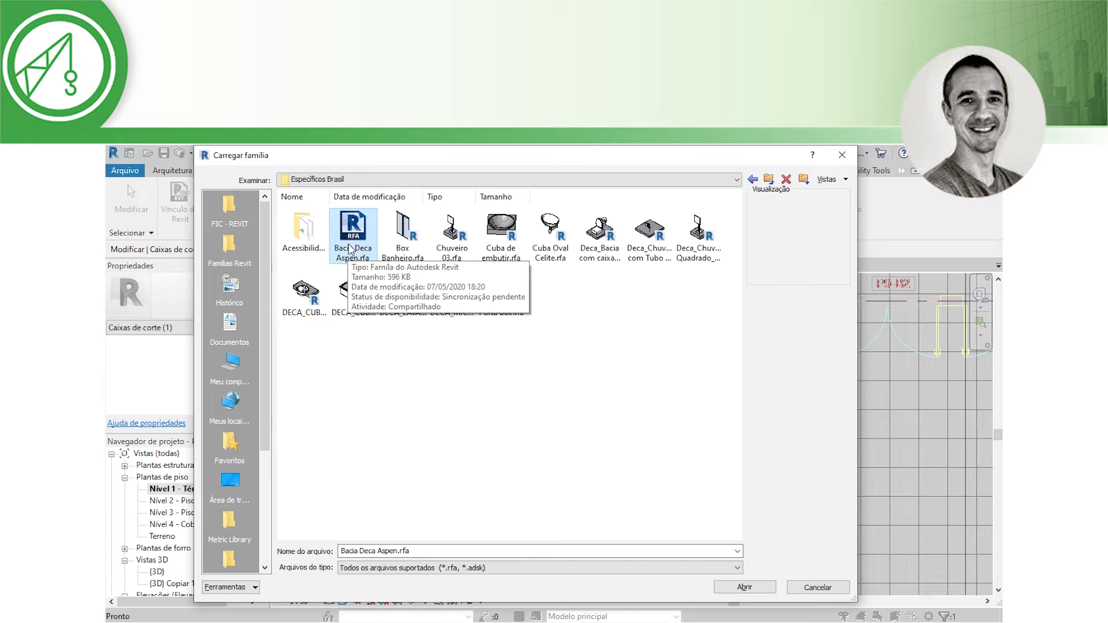
{"action": "left_click", "coordinate": [414, 247]}
{"action": "left_click", "coordinate": [453, 255]}
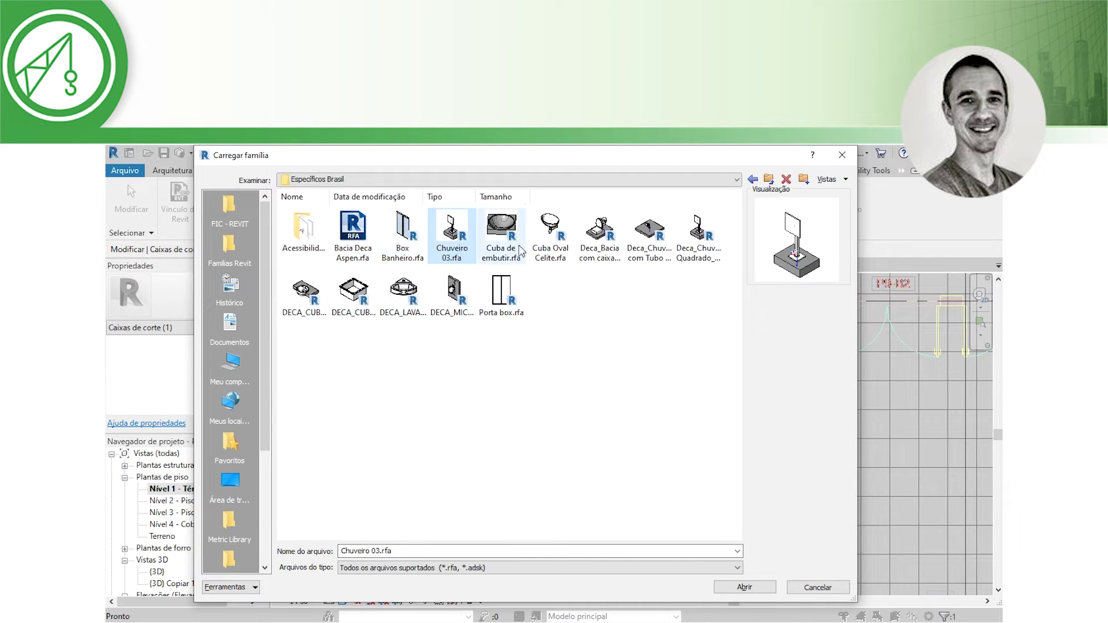
{"action": "double_click", "coordinate": [300, 241]}
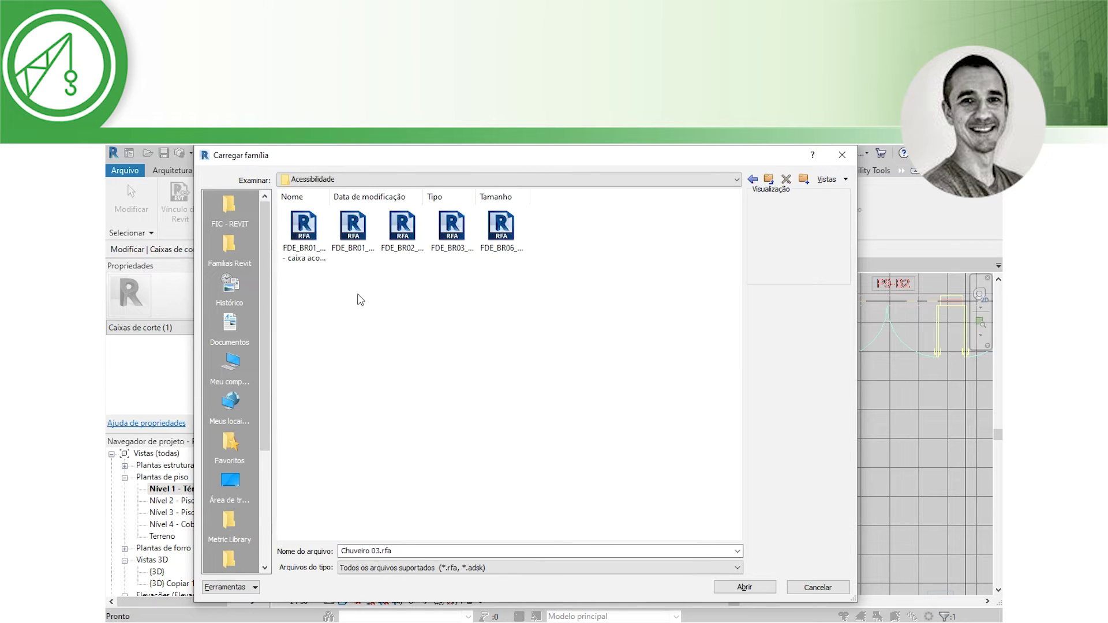
Compare the Acessibilidade family previews and load FDE_BR01_BaciaAcessível.rfa
{"action": "left_click", "coordinate": [313, 263]}
{"action": "left_click", "coordinate": [363, 252]}
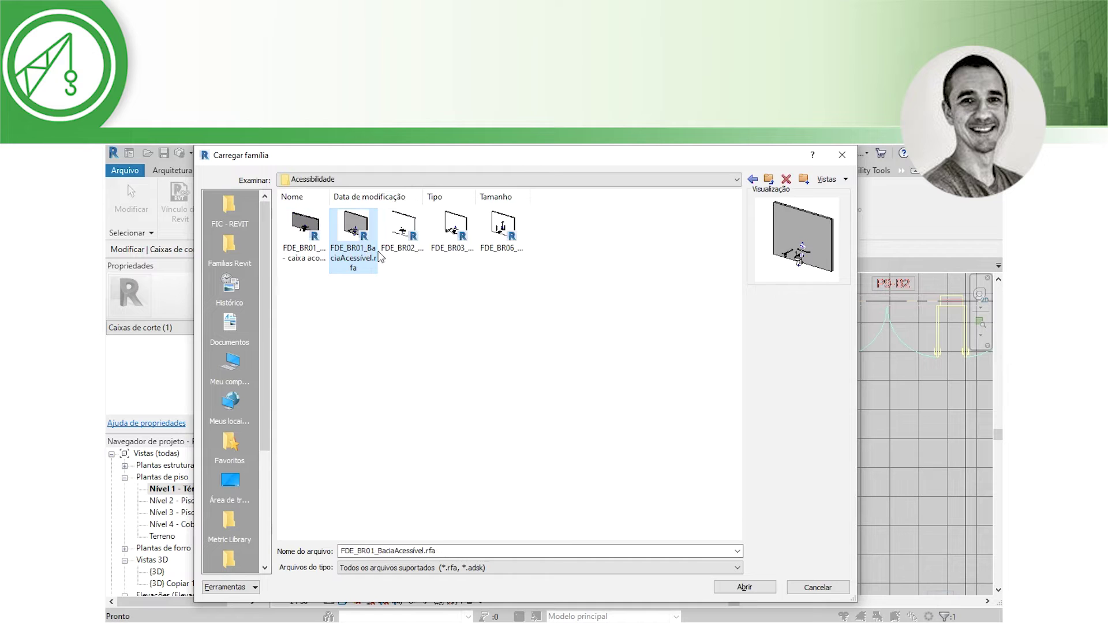
{"action": "left_click", "coordinate": [402, 242]}
{"action": "left_click", "coordinate": [456, 248]}
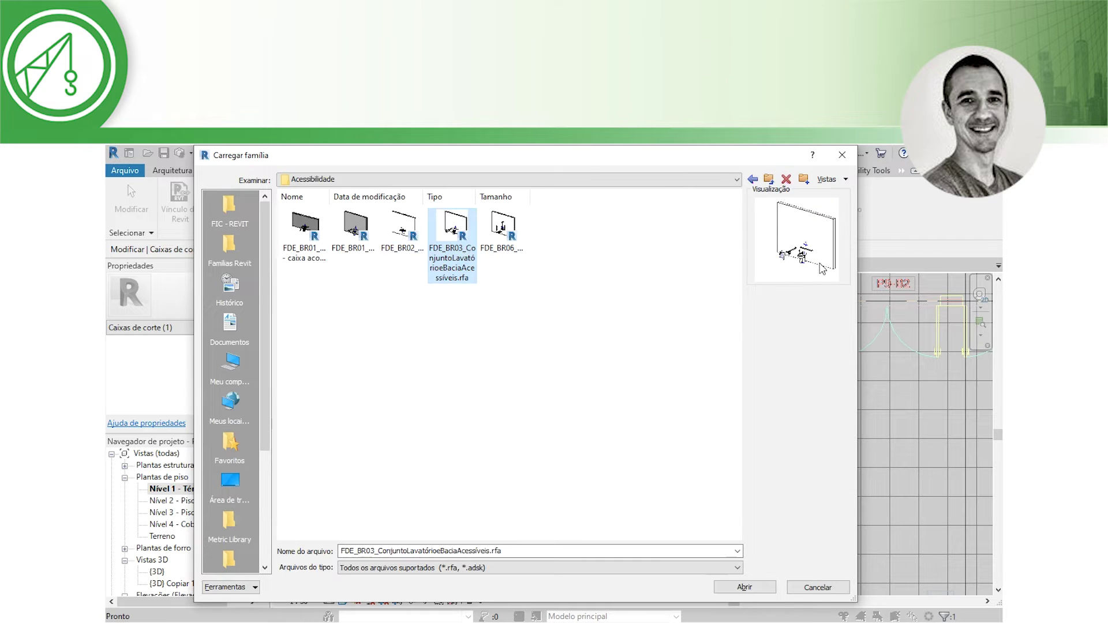
{"action": "left_click", "coordinate": [495, 243]}
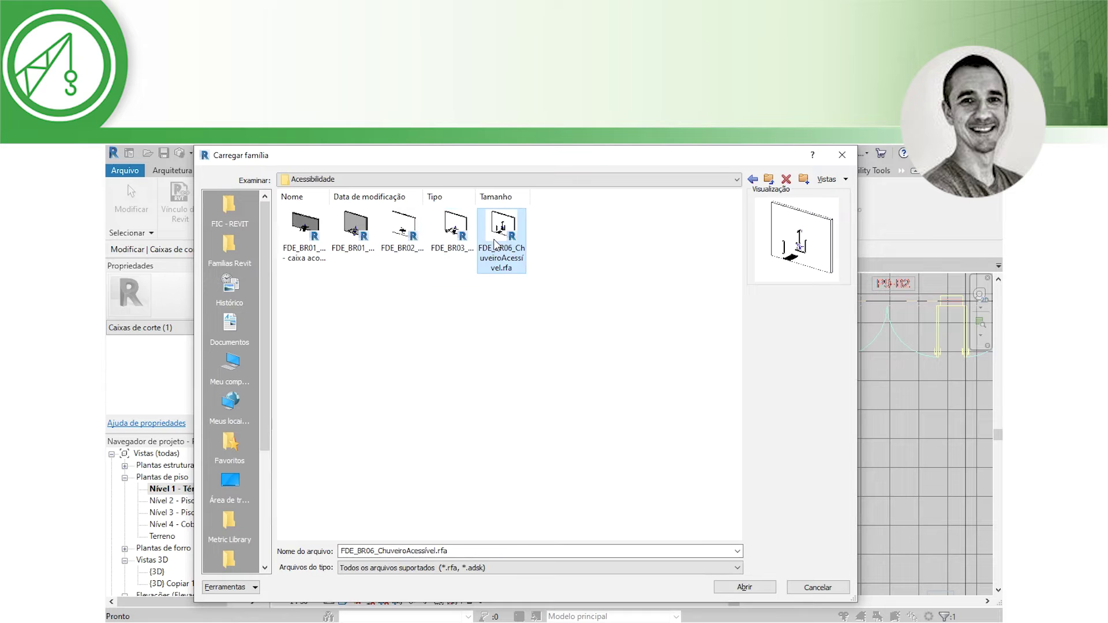
{"action": "left_click", "coordinate": [306, 252]}
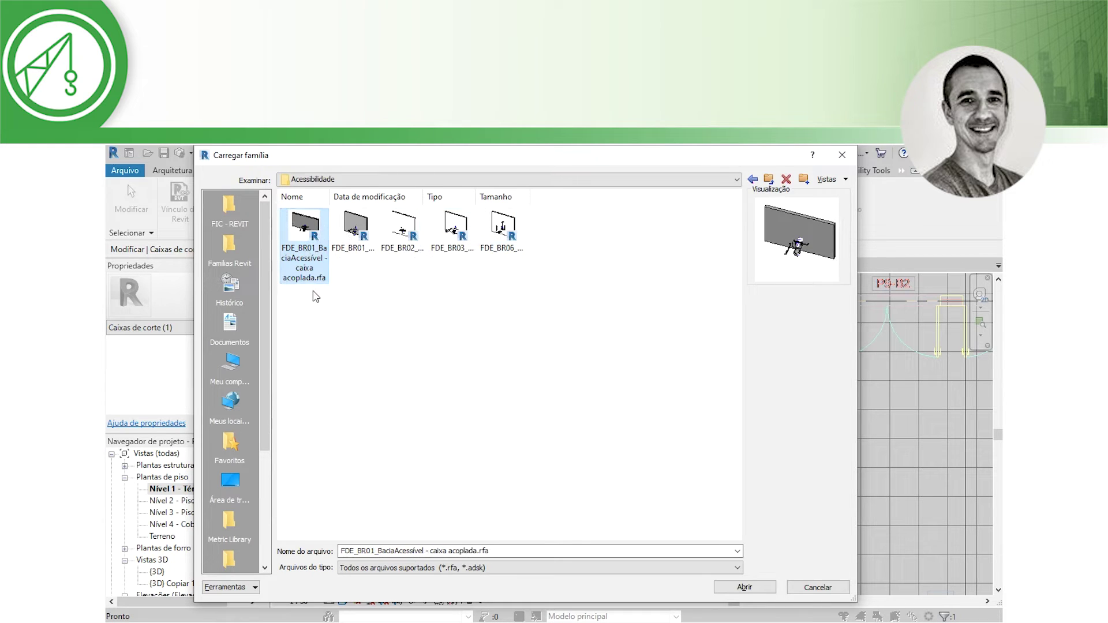
{"action": "left_click", "coordinate": [353, 259]}
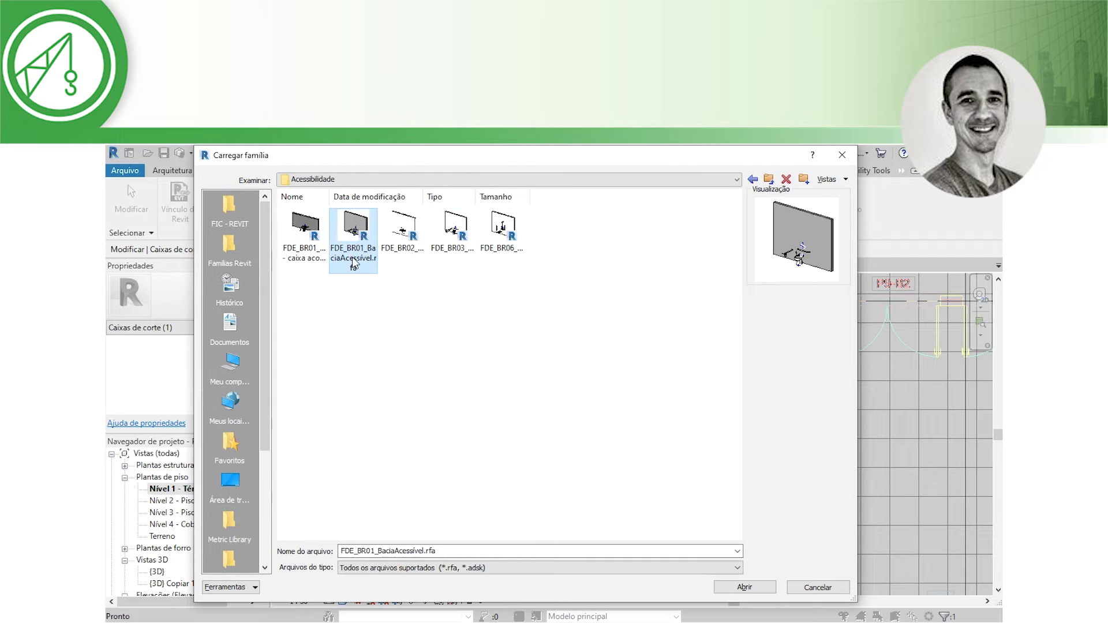
{"action": "left_click", "coordinate": [746, 588]}
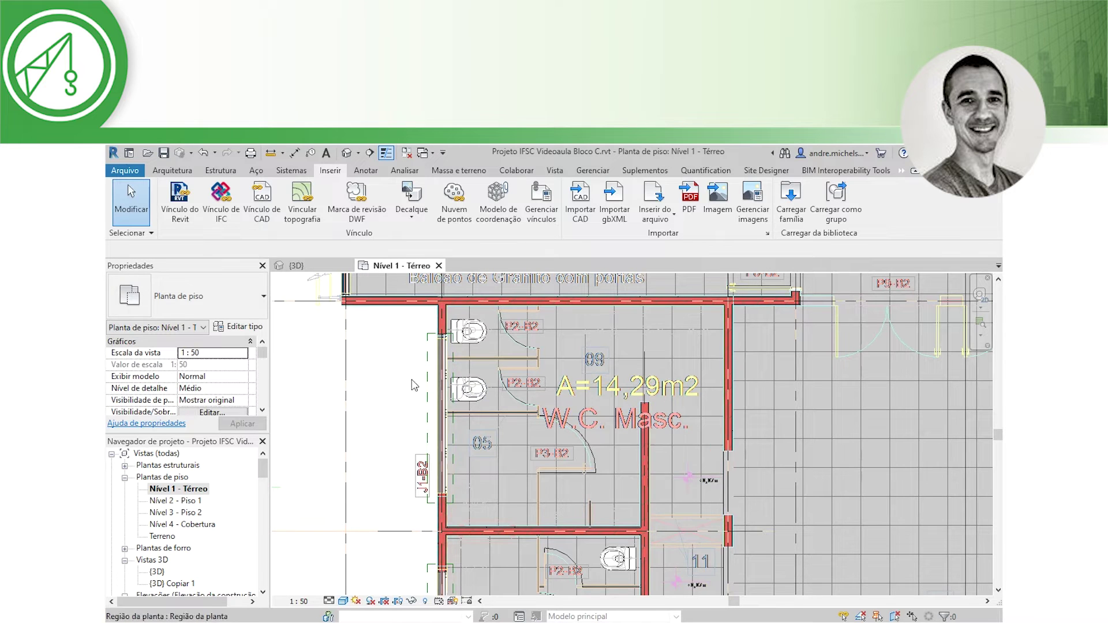
Place the FDE_BR01 accessible toilet, flipped, against the lower wall of stall 05
{"action": "left_click", "coordinate": [181, 172]}
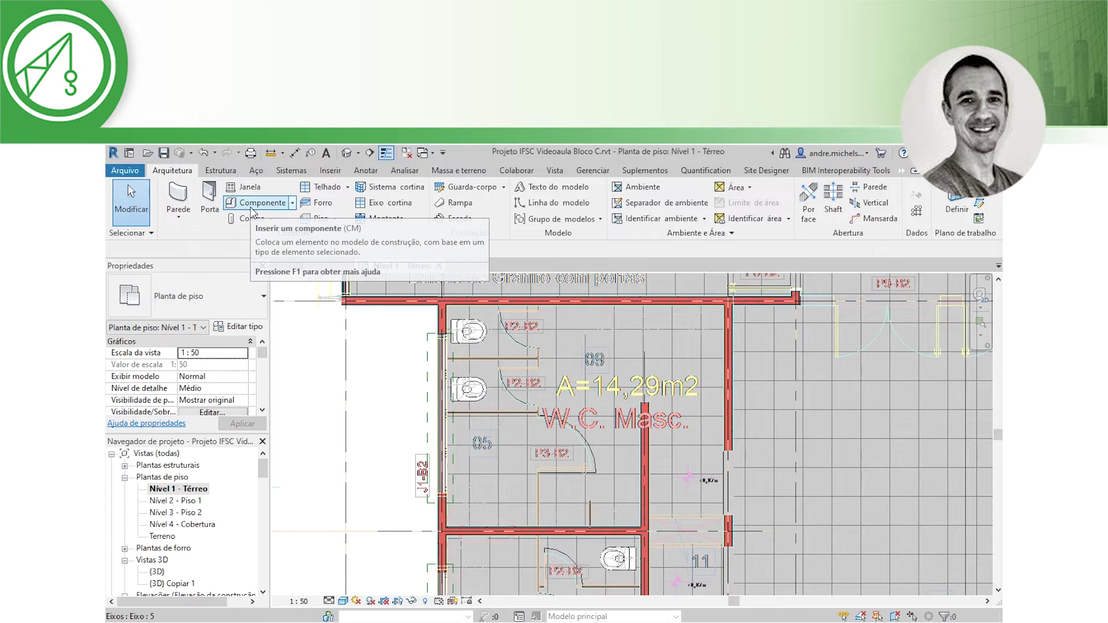
{"action": "mouse_move", "coordinate": [258, 202]}
{"action": "left_click", "coordinate": [257, 205]}
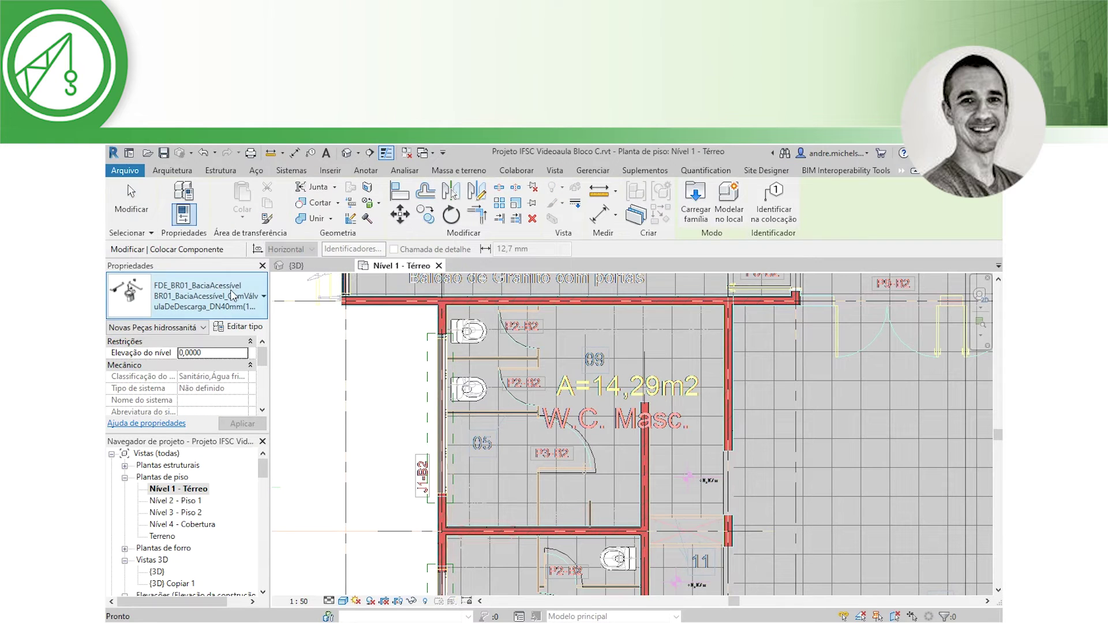
{"action": "left_click", "coordinate": [172, 170]}
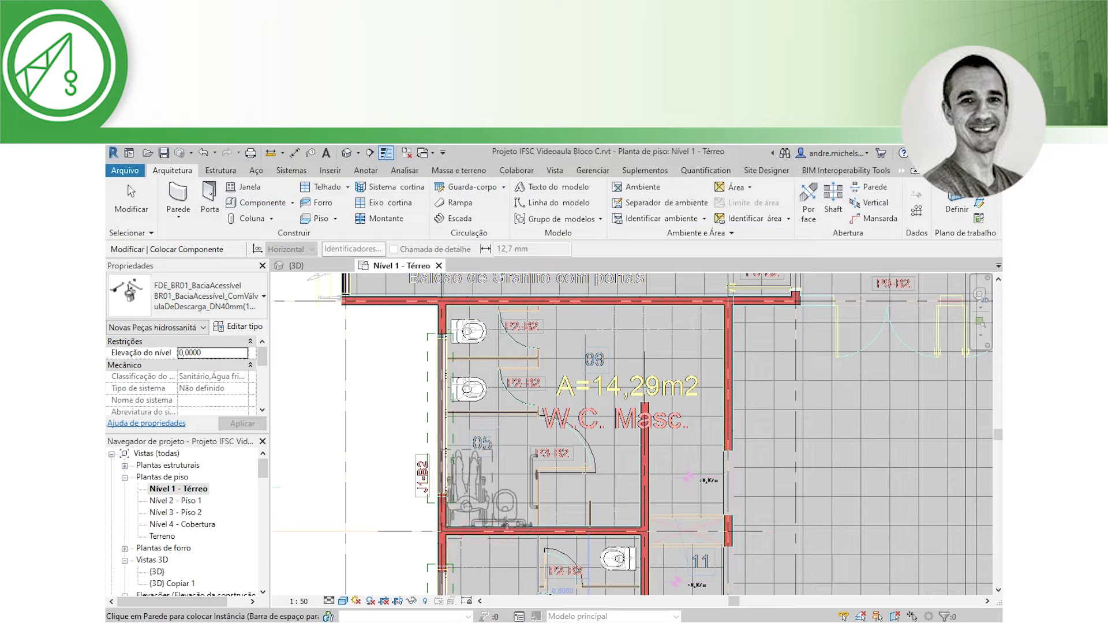
{"action": "scroll", "coordinate": [505, 523], "scroll_direction": "up", "scroll_amount": 2}
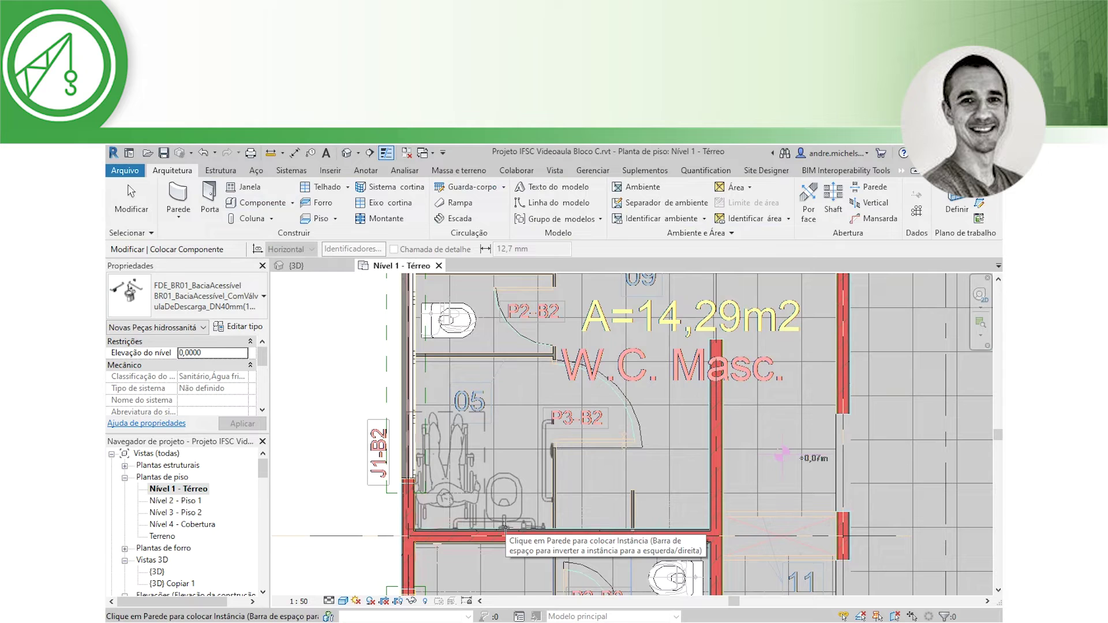
{"action": "key", "text": "space"}
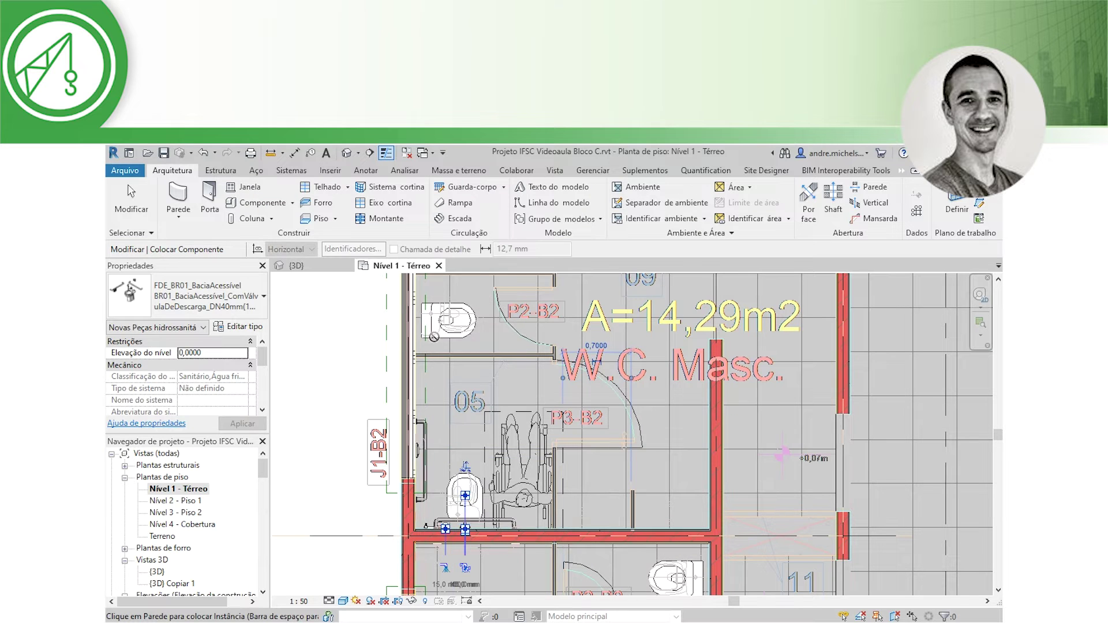
{"action": "key", "text": "Escape"}
{"action": "left_click", "coordinate": [470, 511]}
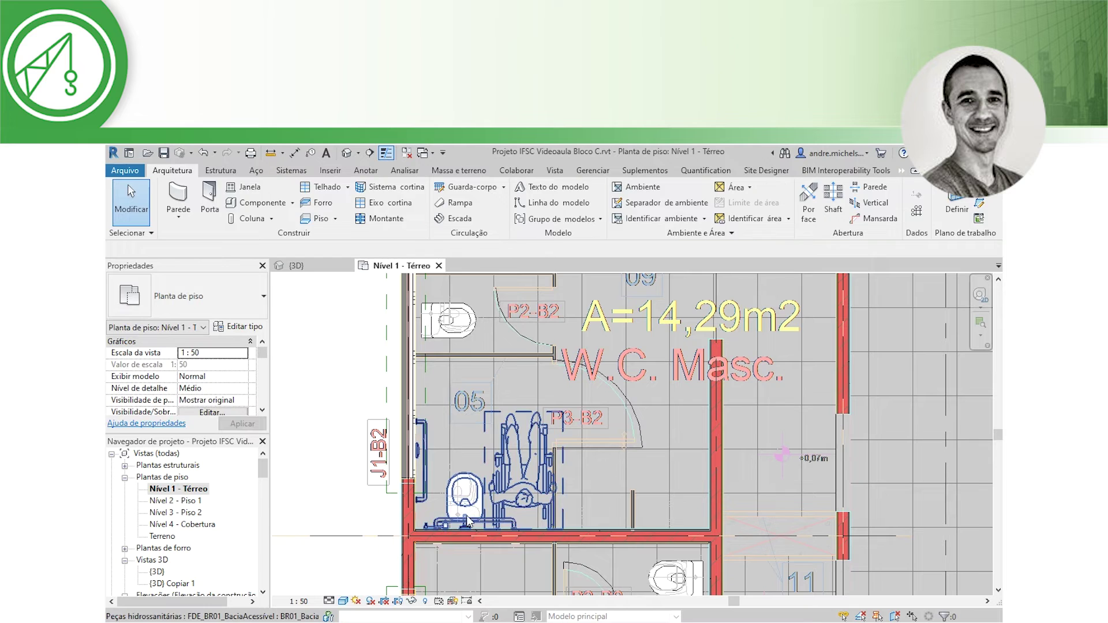
{"action": "left_click", "coordinate": [469, 521]}
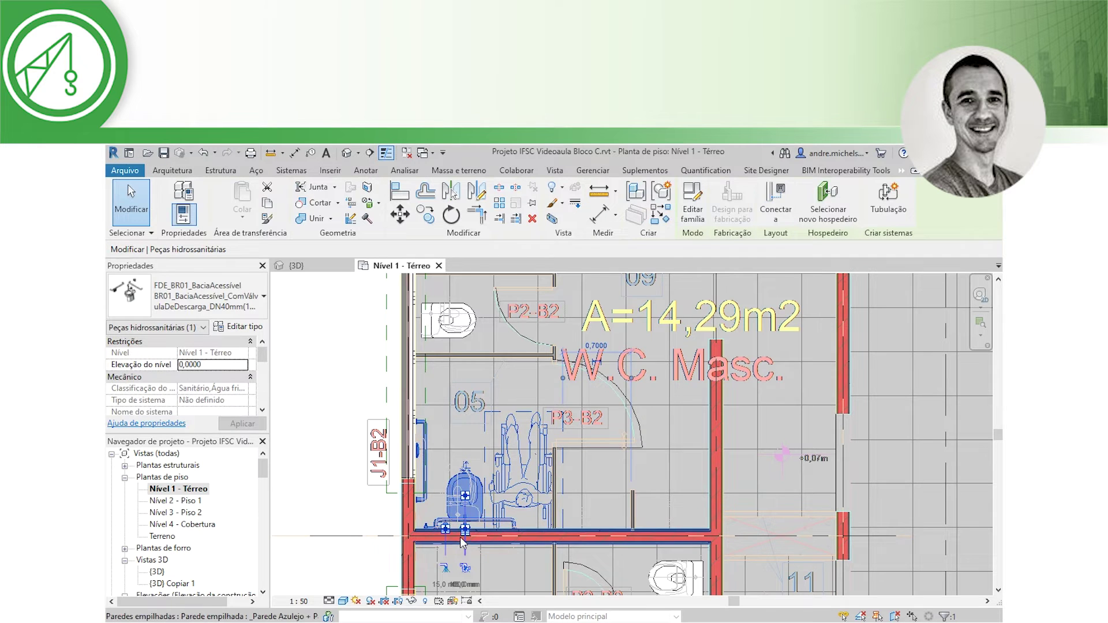
{"action": "scroll", "coordinate": [462, 542], "scroll_direction": "down", "scroll_amount": 1}
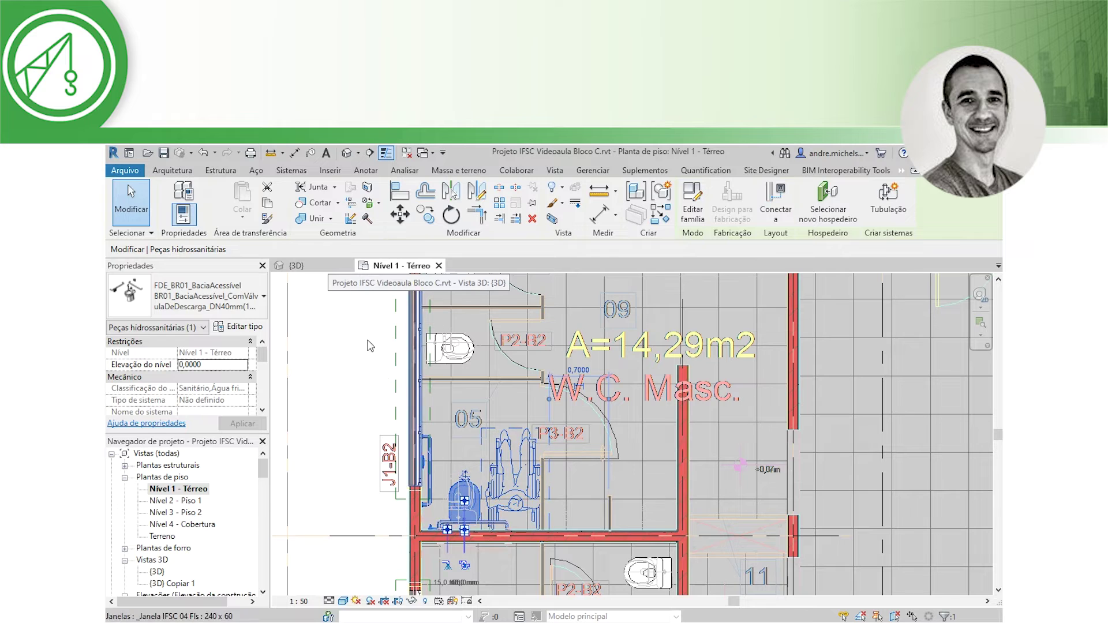
{"action": "left_click", "coordinate": [318, 269]}
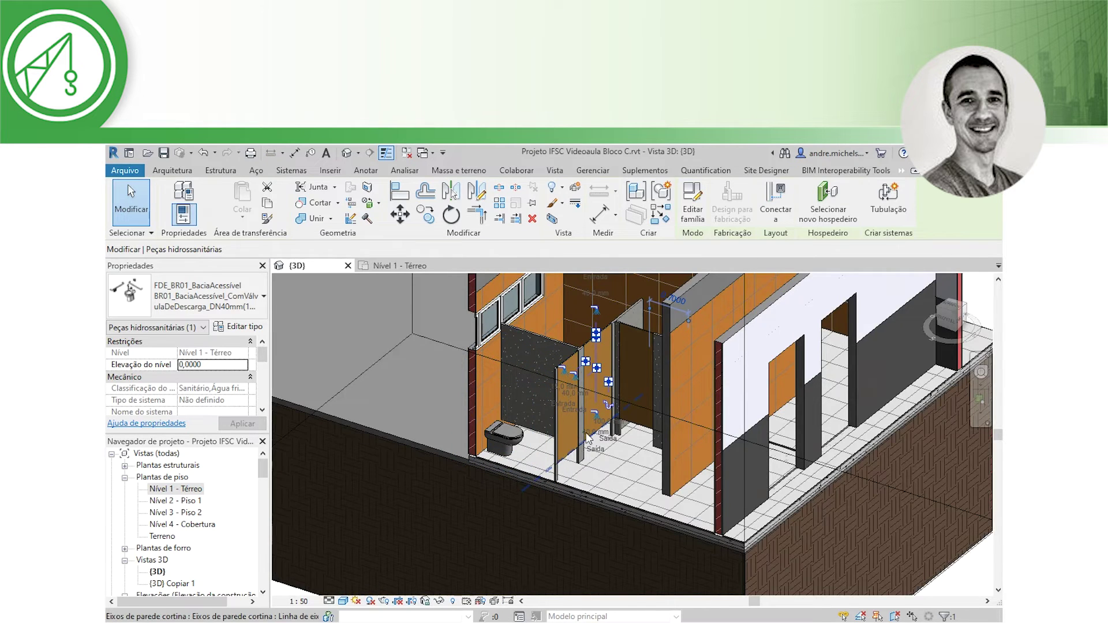
{"action": "middle_click_drag", "start_coordinate": [560, 457], "coordinate": [596, 474], "text": "shift"}
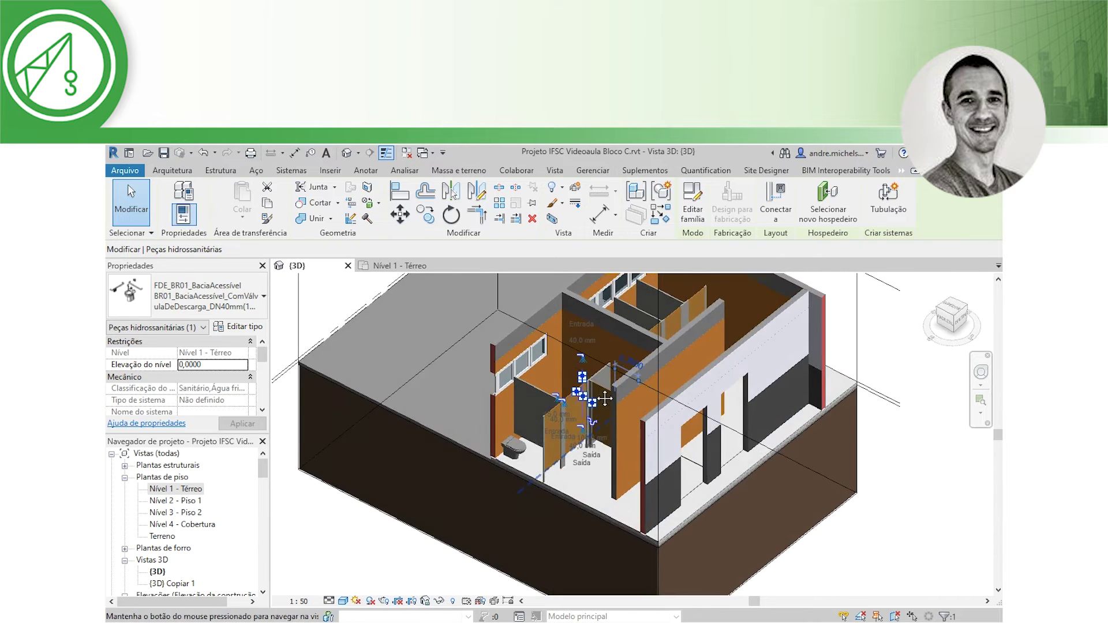
{"action": "mouse_move", "coordinate": [596, 473]}
{"action": "middle_mouse_down", "text": "shift"}
{"action": "mouse_move", "coordinate": [443, 406]}
{"action": "mouse_move", "coordinate": [629, 372]}
{"action": "middle_mouse_up", "text": "shift"}
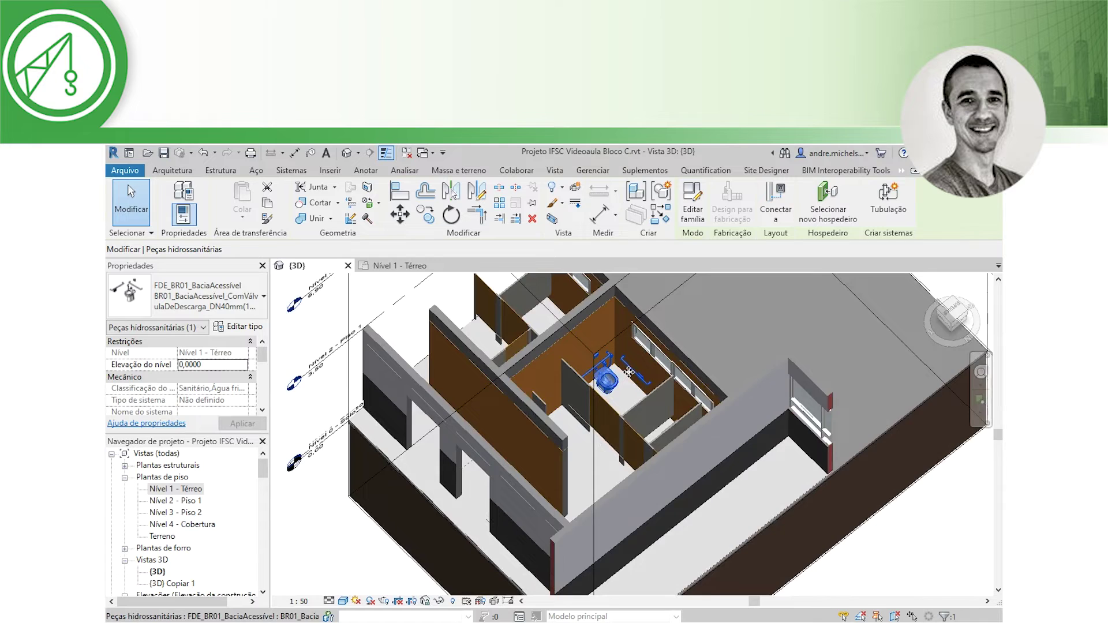
{"action": "scroll", "coordinate": [629, 372], "scroll_direction": "up", "scroll_amount": 4}
{"action": "key", "text": "Escape"}
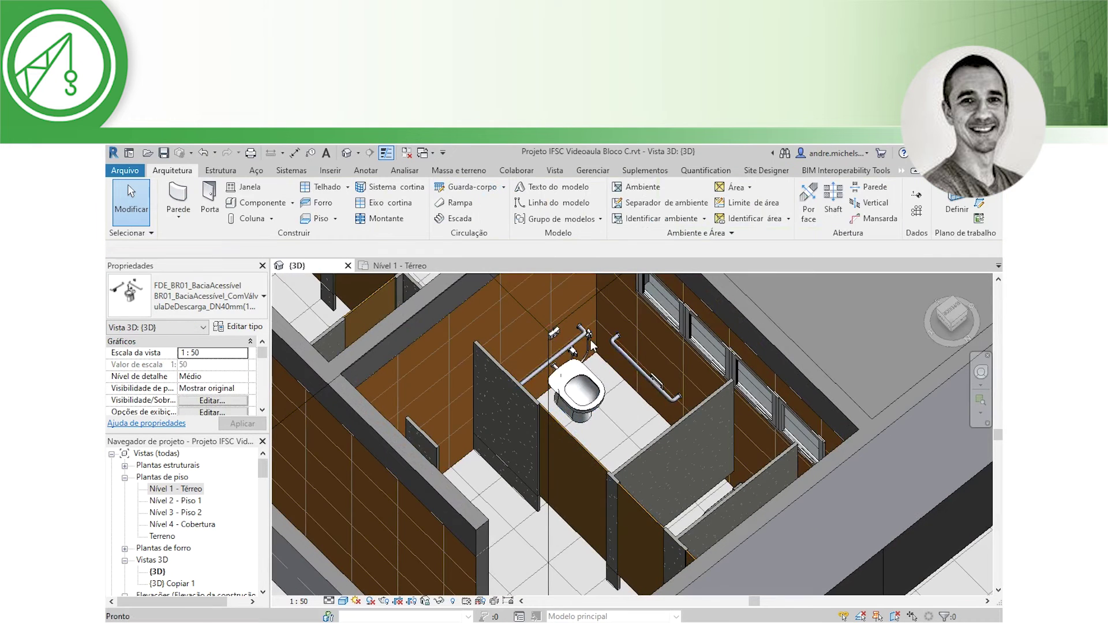
{"action": "mouse_move", "coordinate": [579, 373]}
{"action": "middle_mouse_down"}
{"action": "mouse_move", "coordinate": [569, 404]}
{"action": "mouse_move", "coordinate": [545, 418]}
{"action": "middle_mouse_up"}
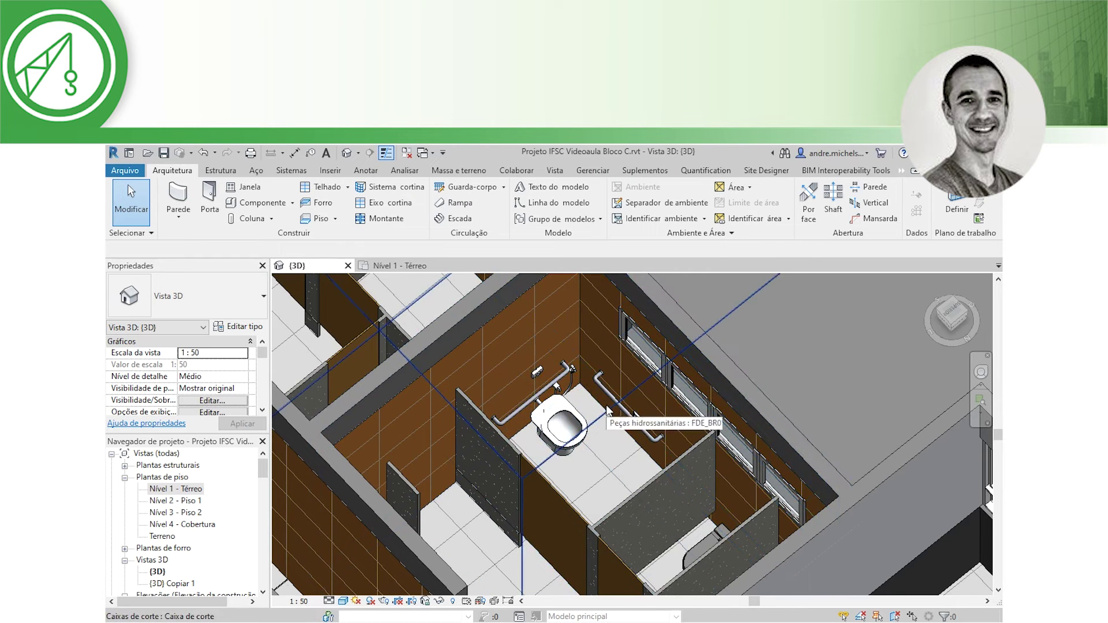
{"action": "mouse_move", "coordinate": [398, 265]}
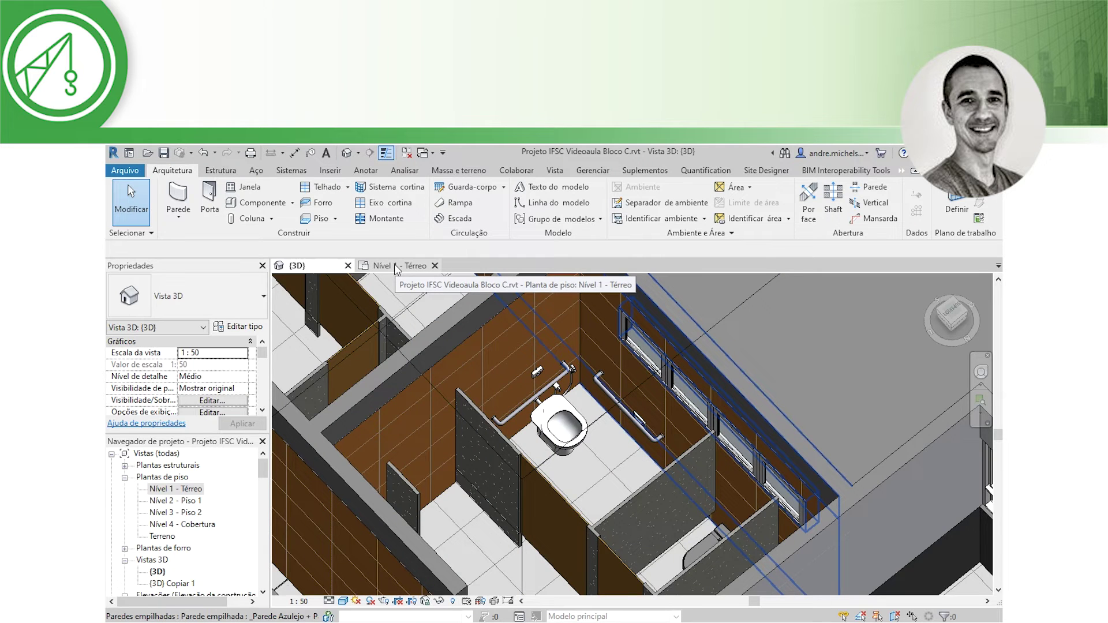
{"action": "left_click", "coordinate": [396, 269]}
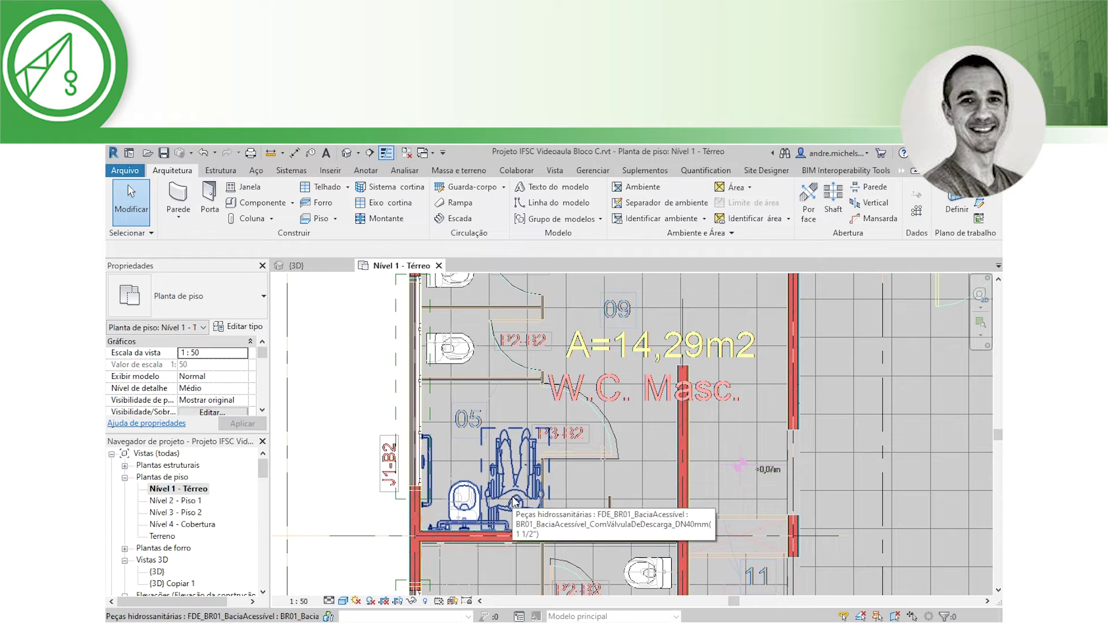
Enable Transferência Frontal on the stall 05 accessible toilet and apply it
{"action": "left_click", "coordinate": [513, 501]}
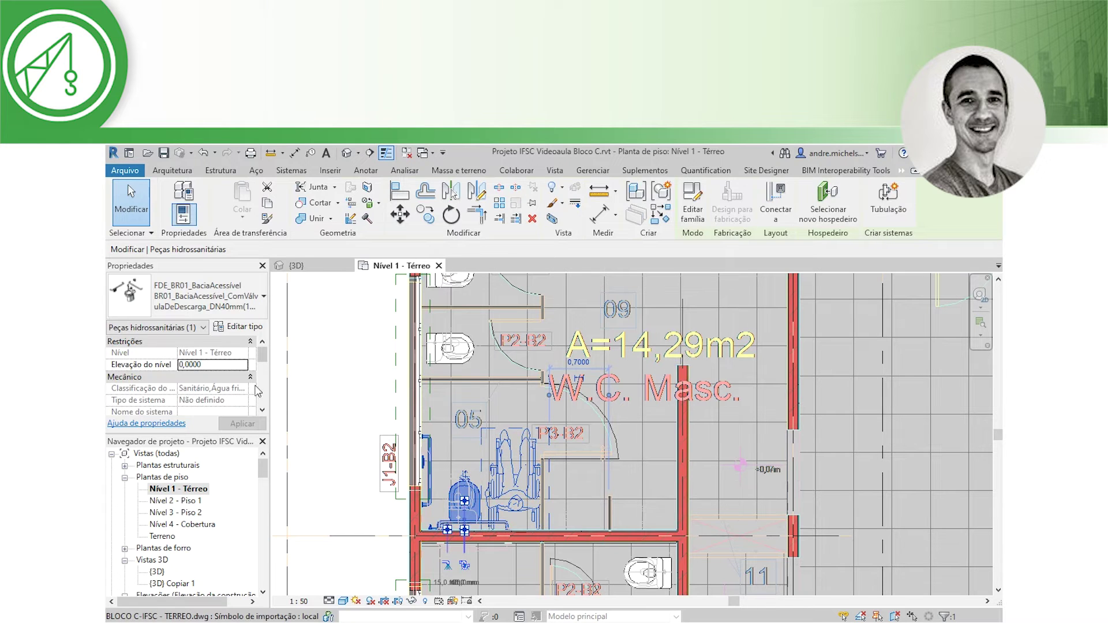
{"action": "left_click_drag", "start_coordinate": [260, 362], "coordinate": [261, 402]}
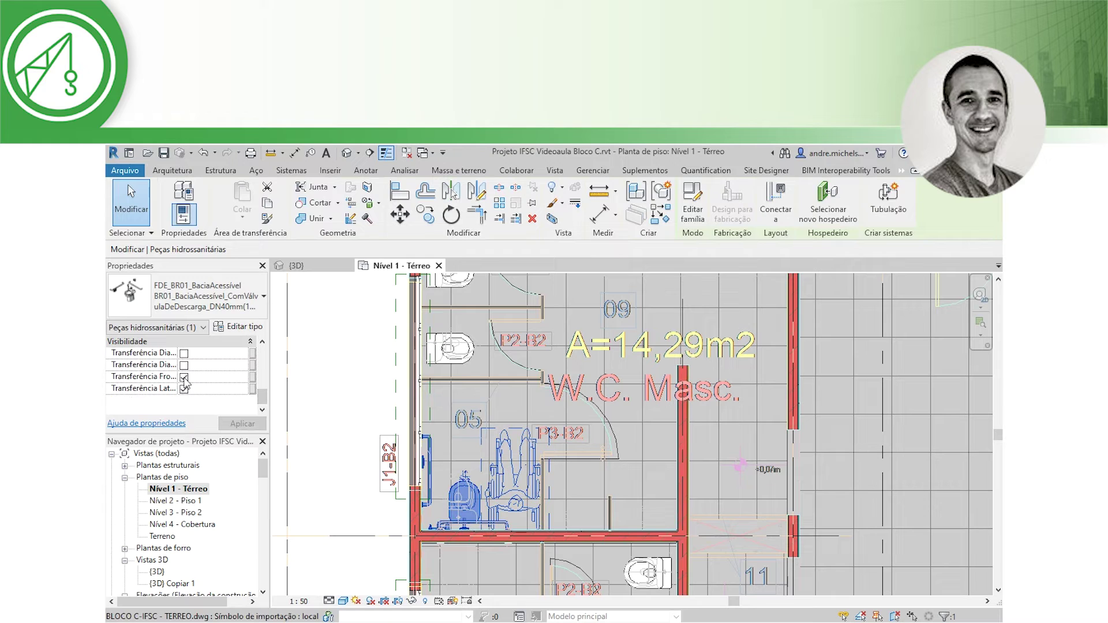
{"action": "left_click", "coordinate": [248, 427]}
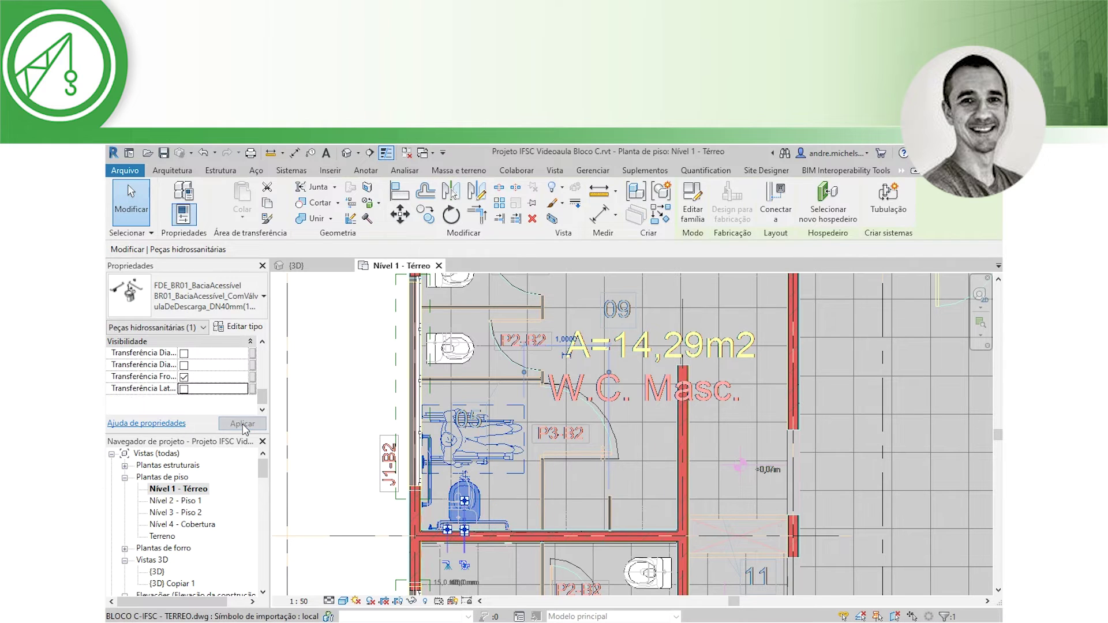
Create a similar accessible toilet on the left wall of W.C. Fem
{"action": "left_click", "coordinate": [359, 477]}
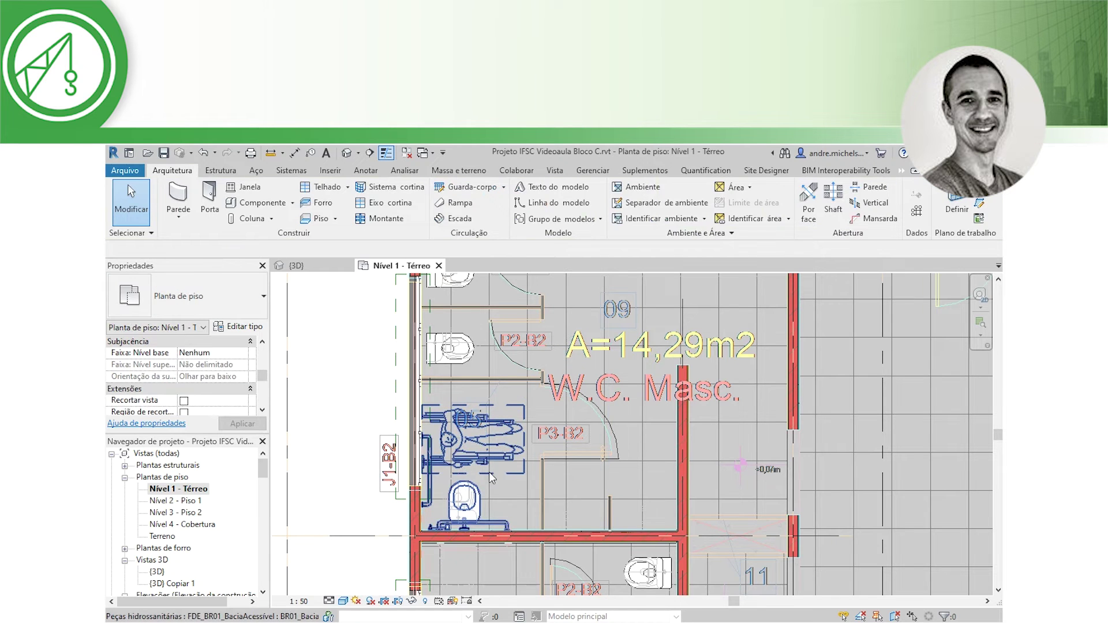
{"action": "scroll", "coordinate": [483, 510], "scroll_direction": "down", "scroll_amount": 2}
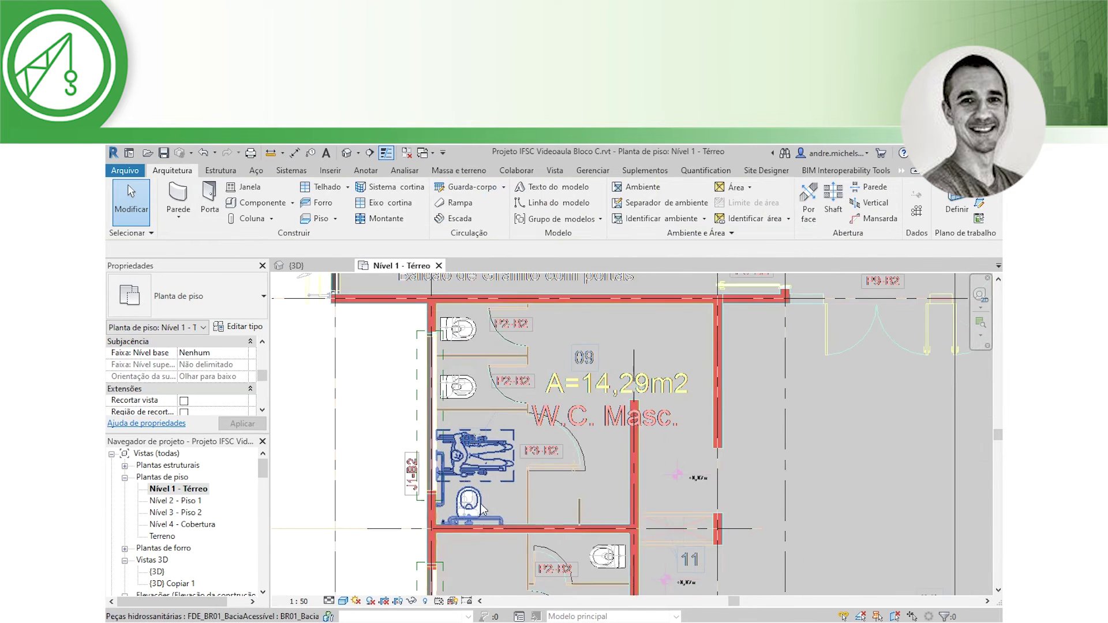
{"action": "left_click", "coordinate": [477, 507]}
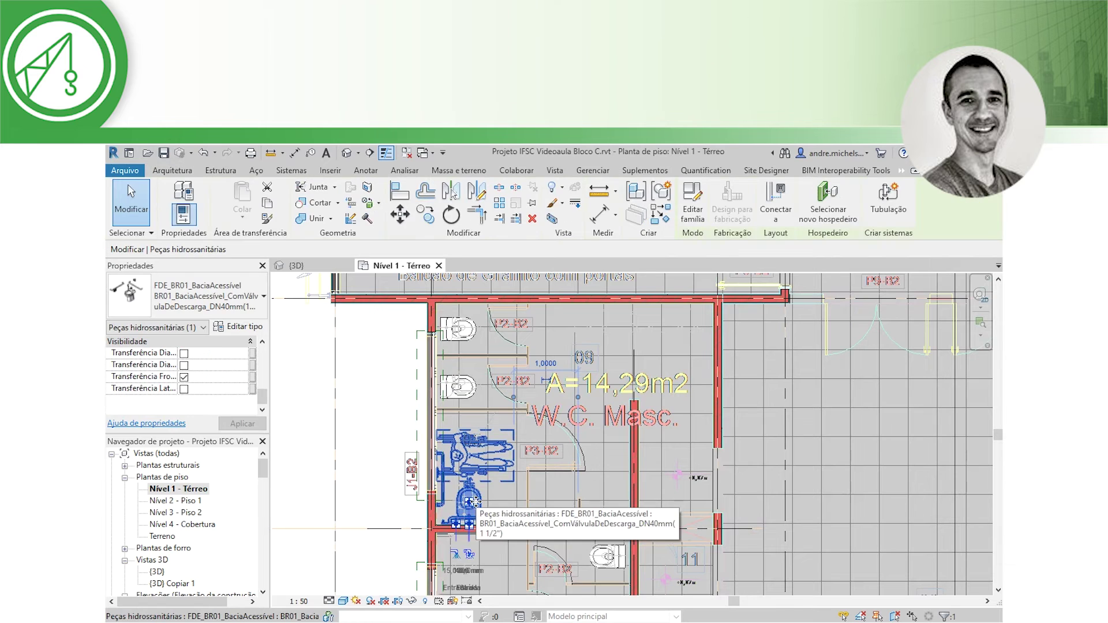
{"action": "left_click", "coordinate": [658, 229]}
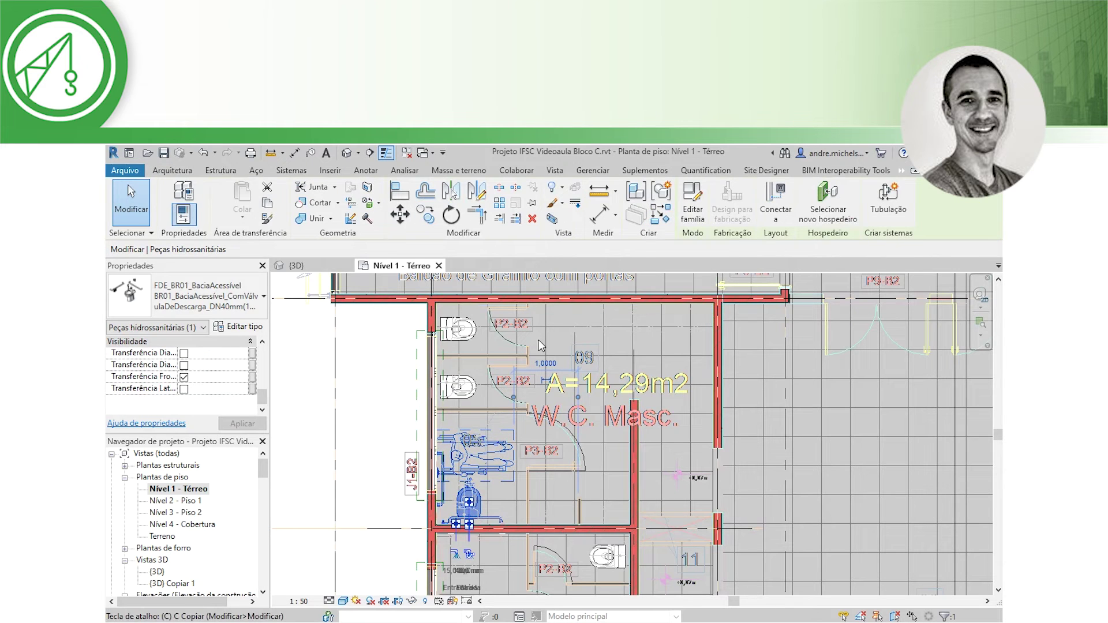
{"action": "mouse_move", "coordinate": [485, 512]}
{"action": "middle_mouse_down"}
{"action": "mouse_move", "coordinate": [484, 417]}
{"action": "mouse_move", "coordinate": [468, 427]}
{"action": "middle_mouse_up"}
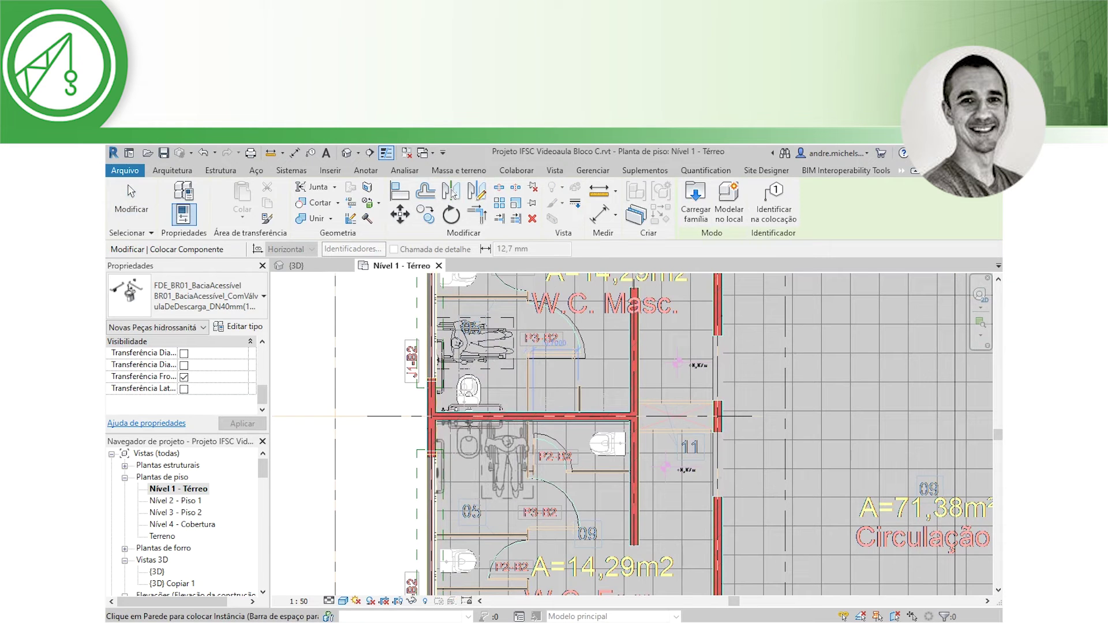
{"action": "left_click", "coordinate": [456, 479]}
{"action": "key", "text": "Escape"}
{"action": "key", "text": "Escape"}
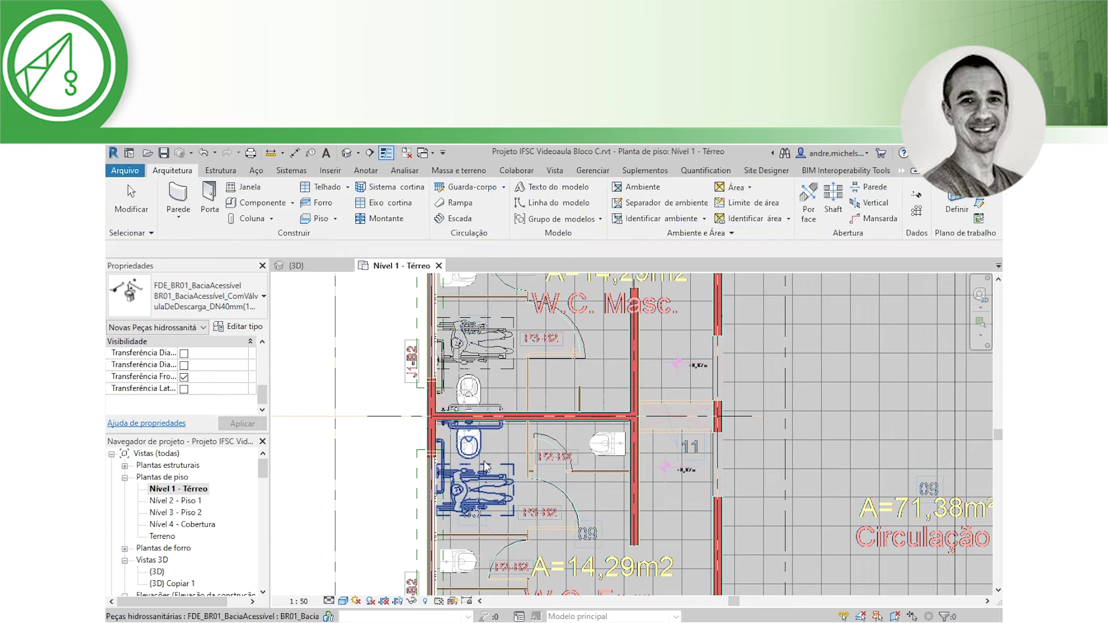
Turn off Transferência Frontal on the new W.C. Fem accessible toilet
{"action": "left_click", "coordinate": [473, 459]}
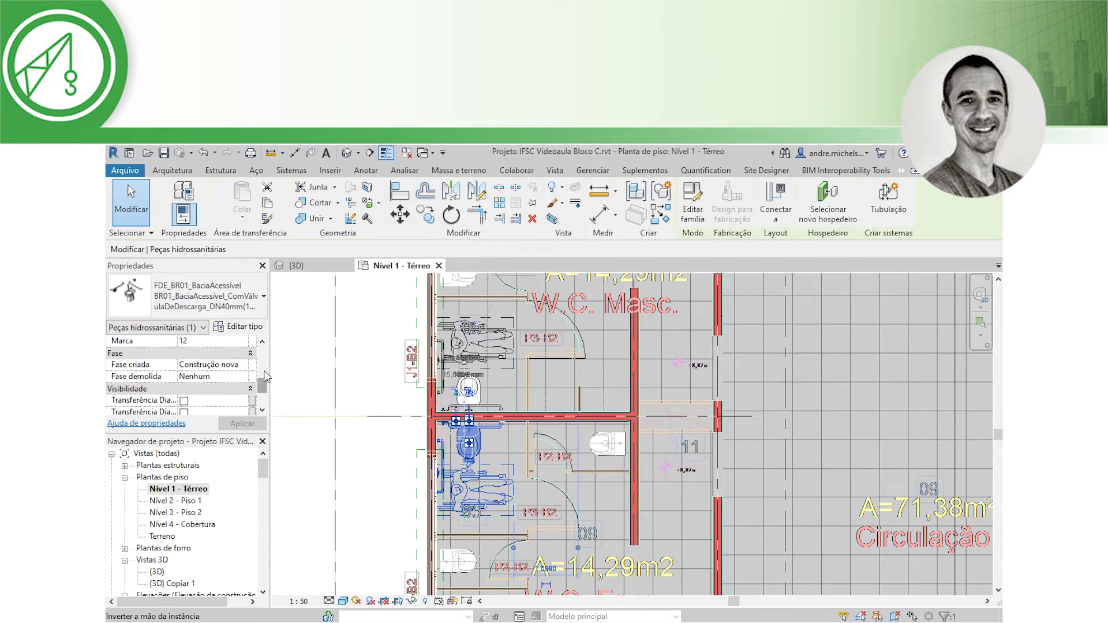
{"action": "left_click_drag", "start_coordinate": [264, 387], "coordinate": [265, 412]}
{"action": "left_click", "coordinate": [184, 376]}
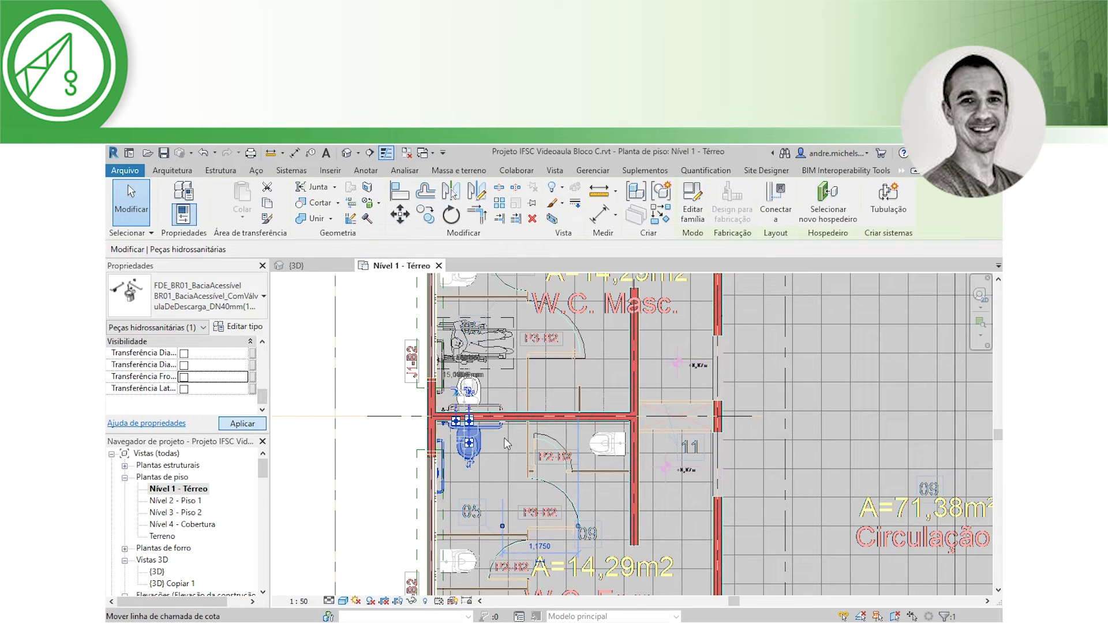
{"action": "left_click", "coordinate": [403, 393]}
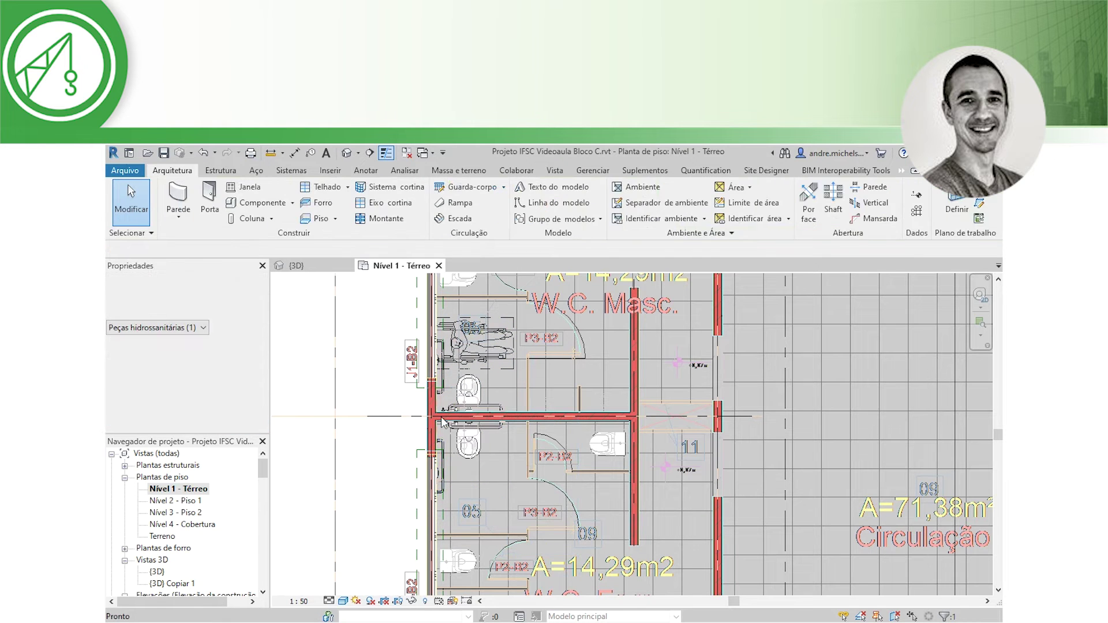
Turn off Transferência Frontal on the W.C. Masc. accessible toilet and apply
{"action": "left_click", "coordinate": [504, 329]}
{"action": "left_click", "coordinate": [487, 350]}
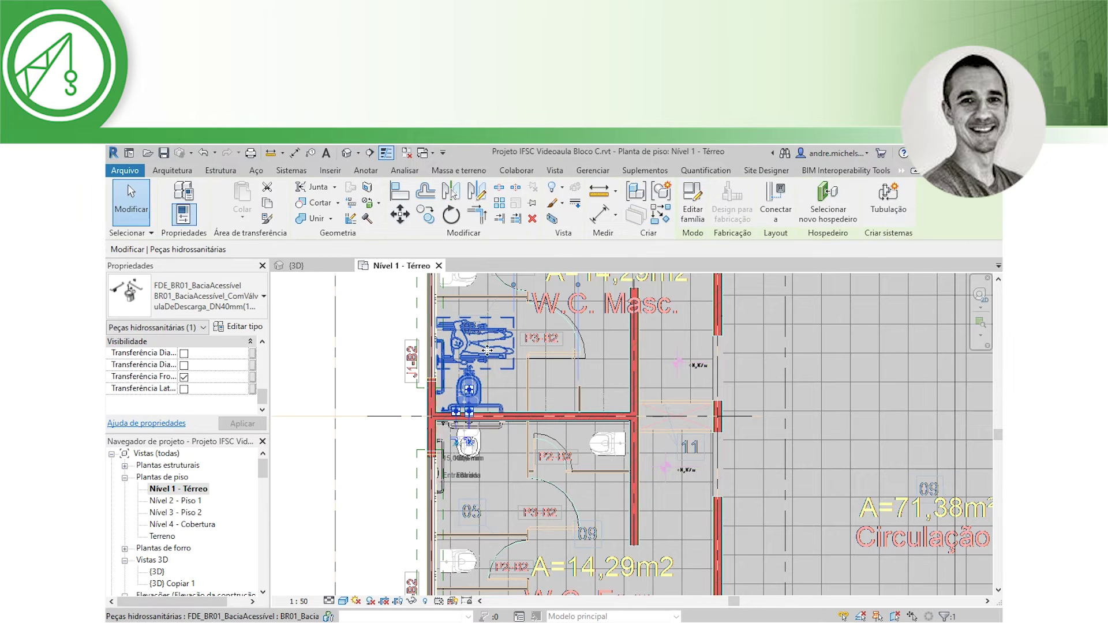
{"action": "left_click", "coordinate": [184, 378]}
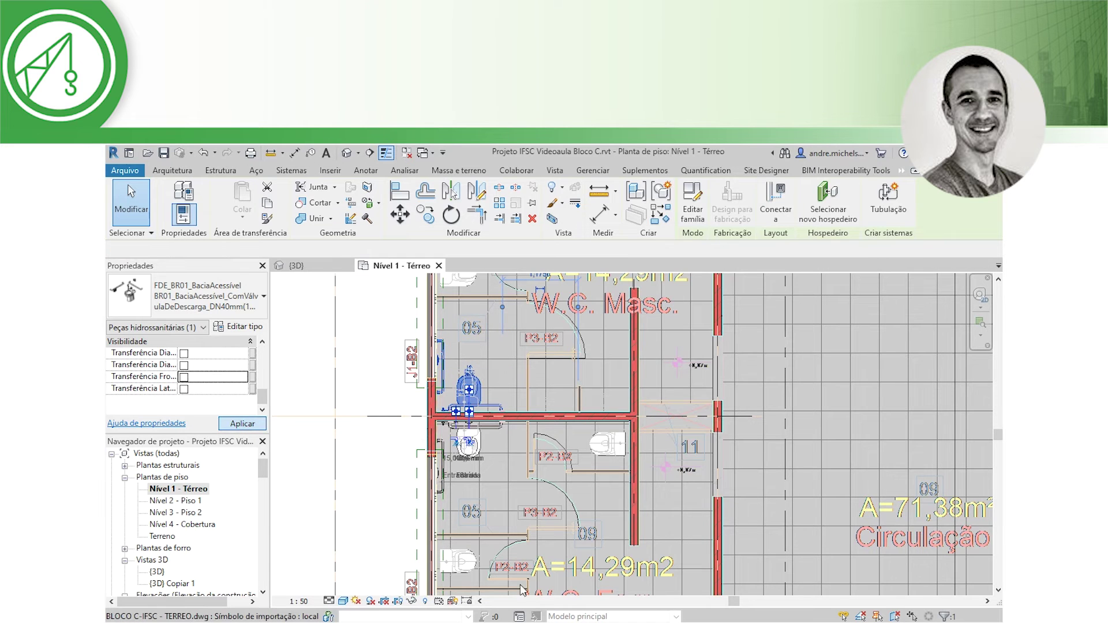
{"action": "left_click", "coordinate": [556, 417]}
{"action": "left_click", "coordinate": [375, 456]}
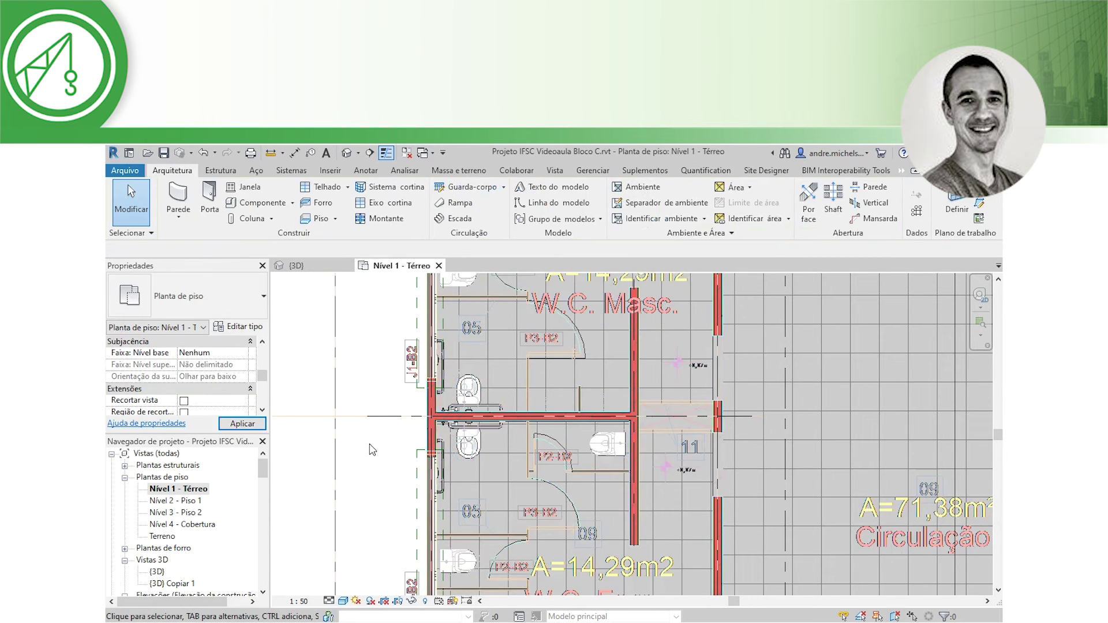
{"action": "scroll", "coordinate": [577, 421], "scroll_direction": "down", "scroll_amount": 2}
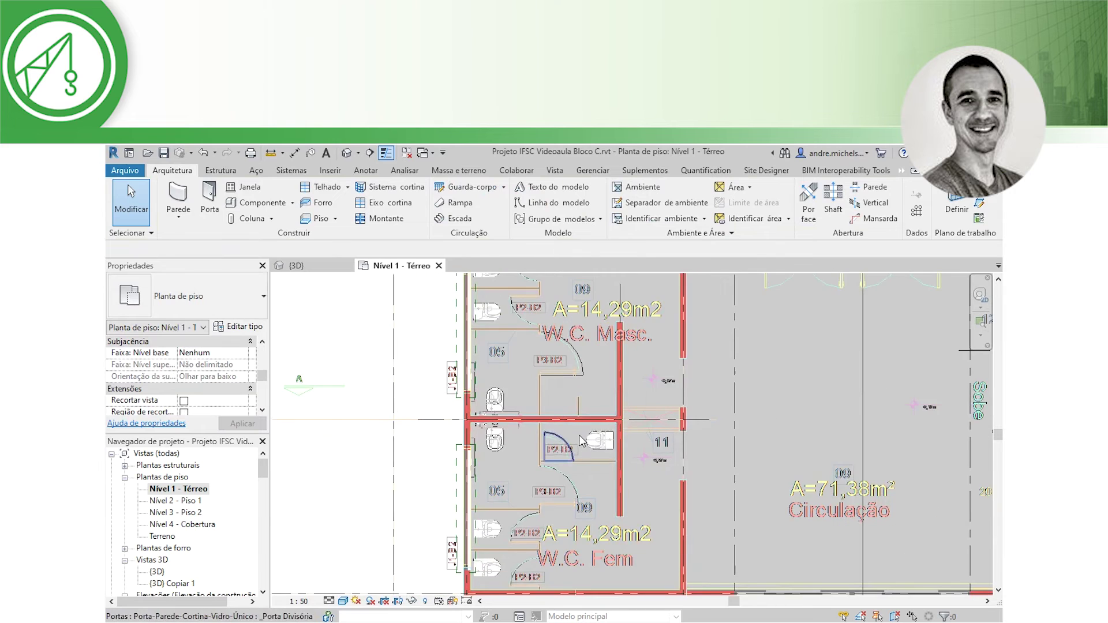
{"action": "middle_click_drag", "start_coordinate": [607, 428], "coordinate": [596, 485]}
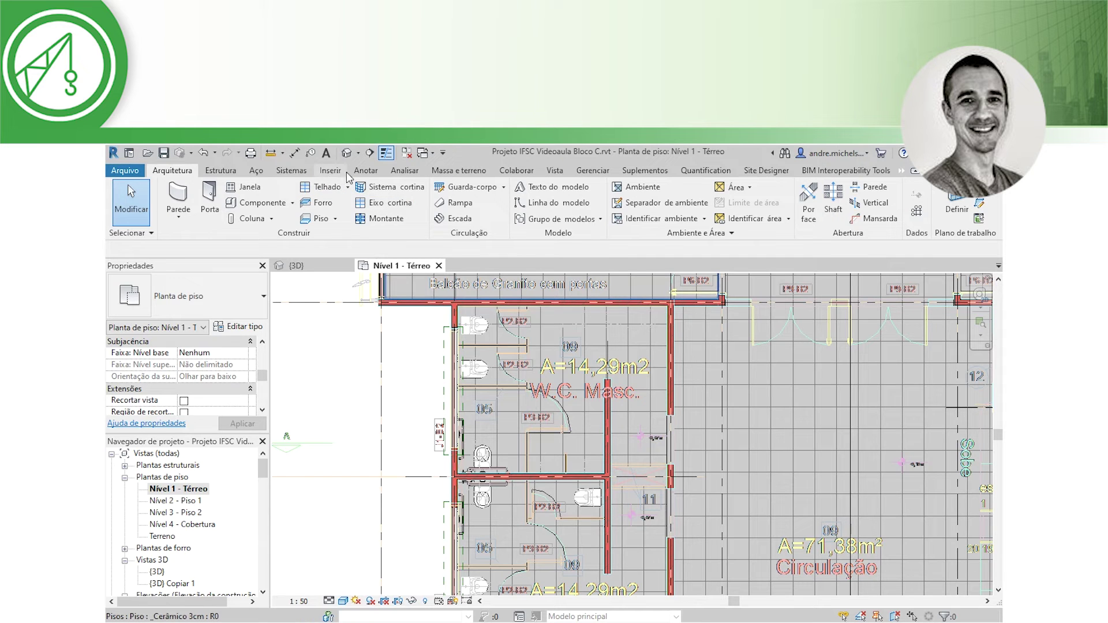
From the plumbing fixture tool, browse the Brazil library to the Mictórios folder
{"action": "left_click", "coordinate": [288, 176]}
{"action": "left_click", "coordinate": [790, 224]}
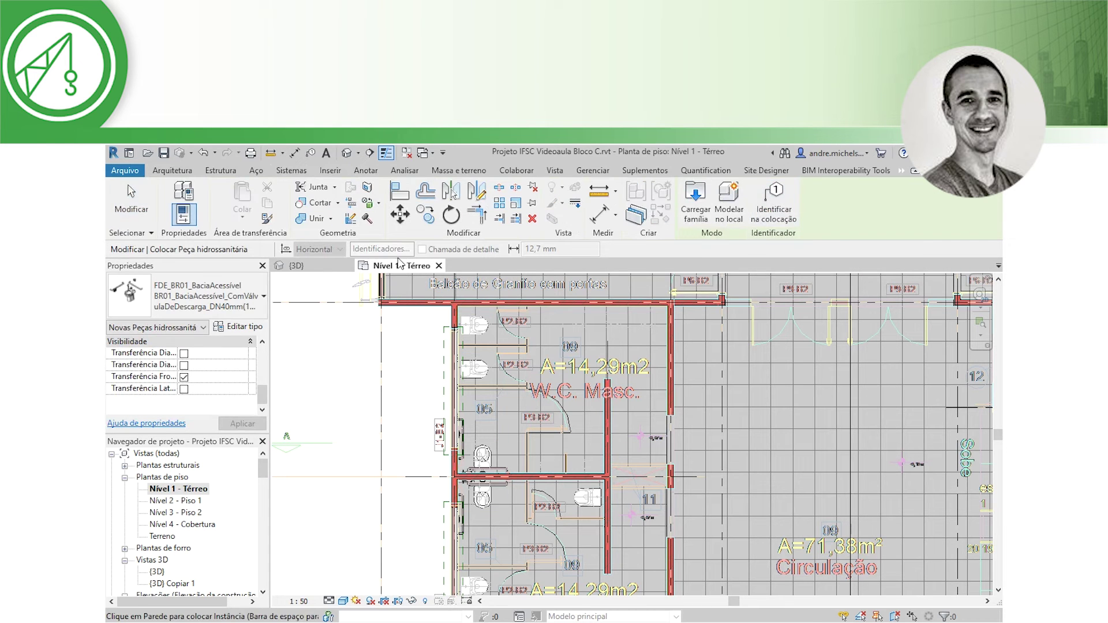
{"action": "left_click", "coordinate": [695, 202]}
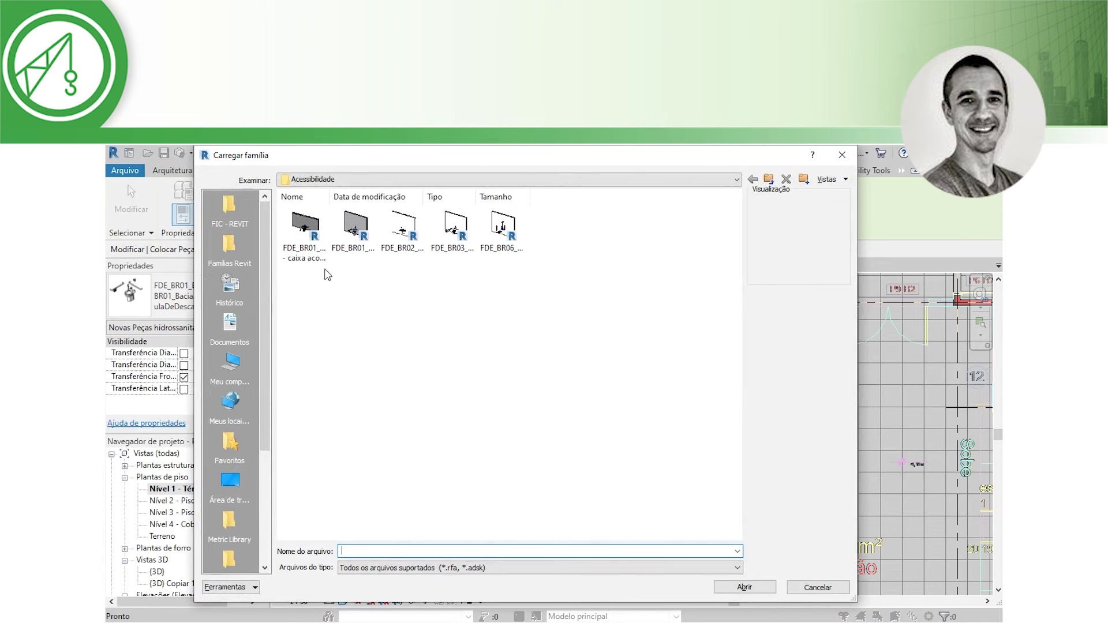
{"action": "left_click", "coordinate": [230, 520]}
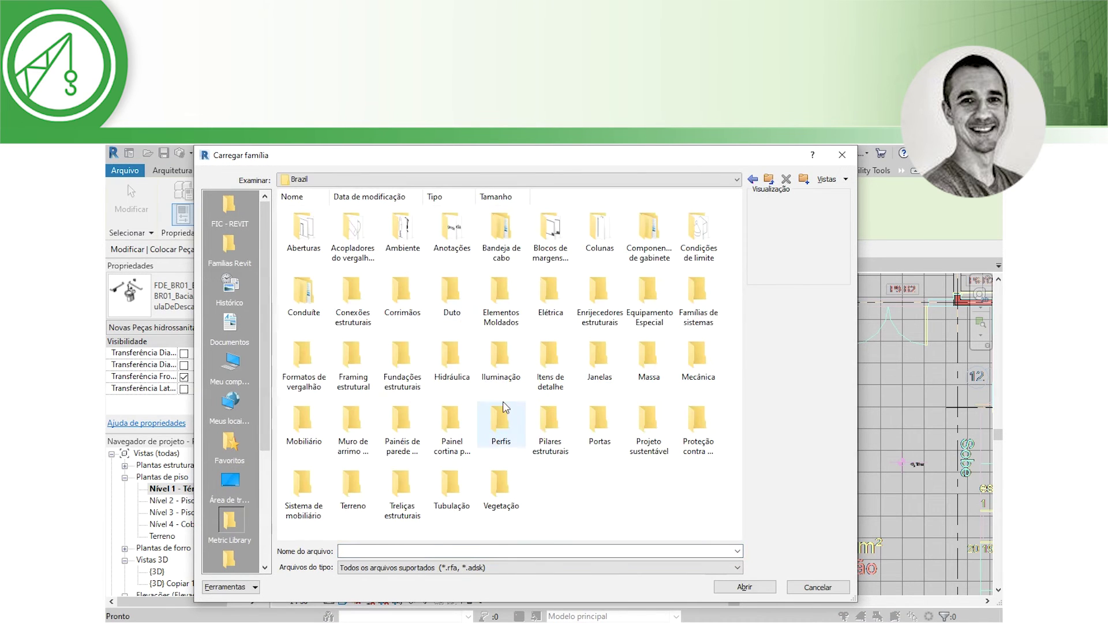
{"action": "double_click", "coordinate": [448, 360]}
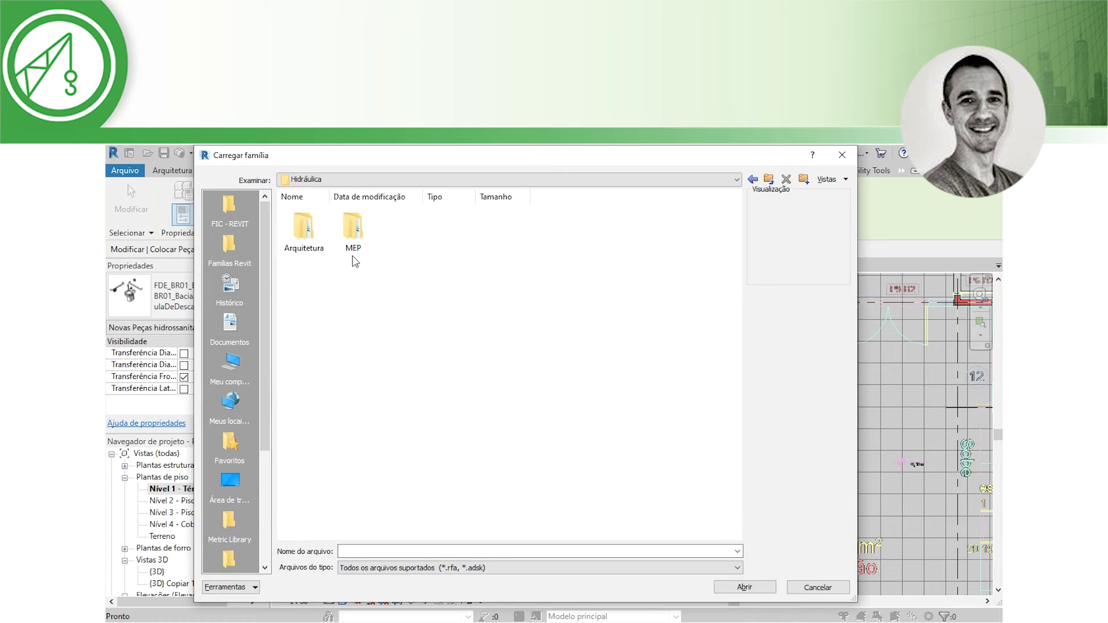
{"action": "double_click", "coordinate": [328, 253]}
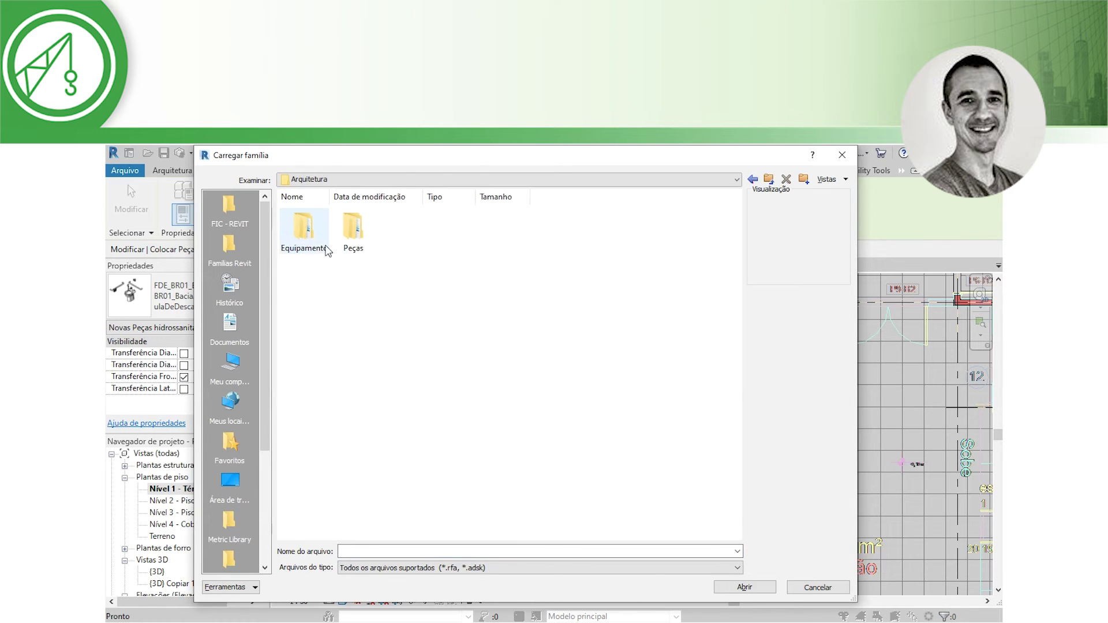
{"action": "double_click", "coordinate": [349, 228]}
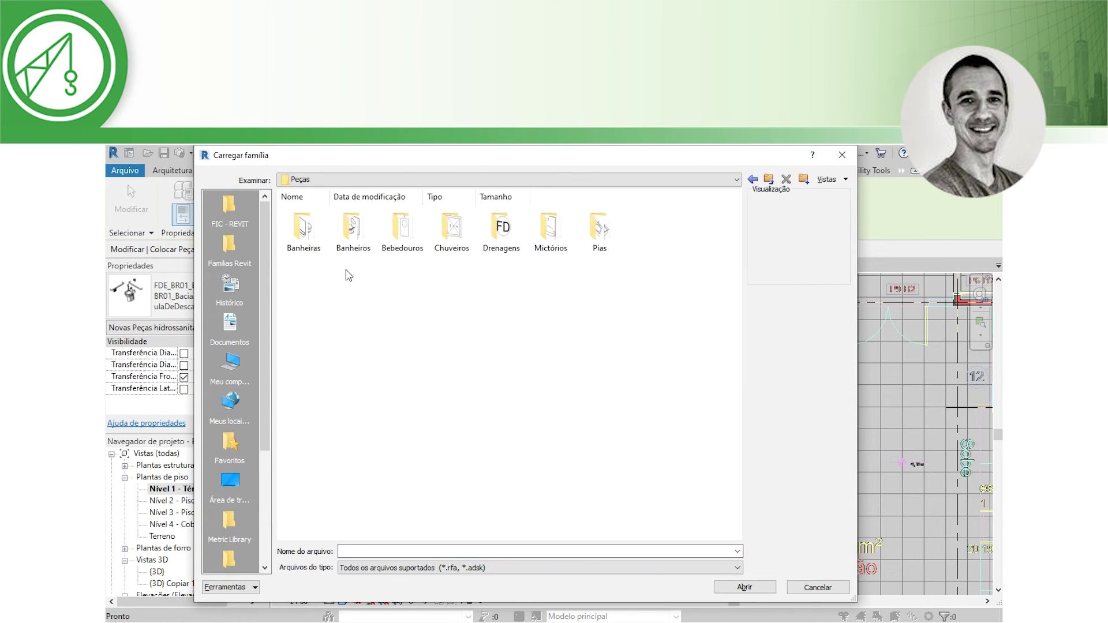
{"action": "left_click", "coordinate": [544, 240]}
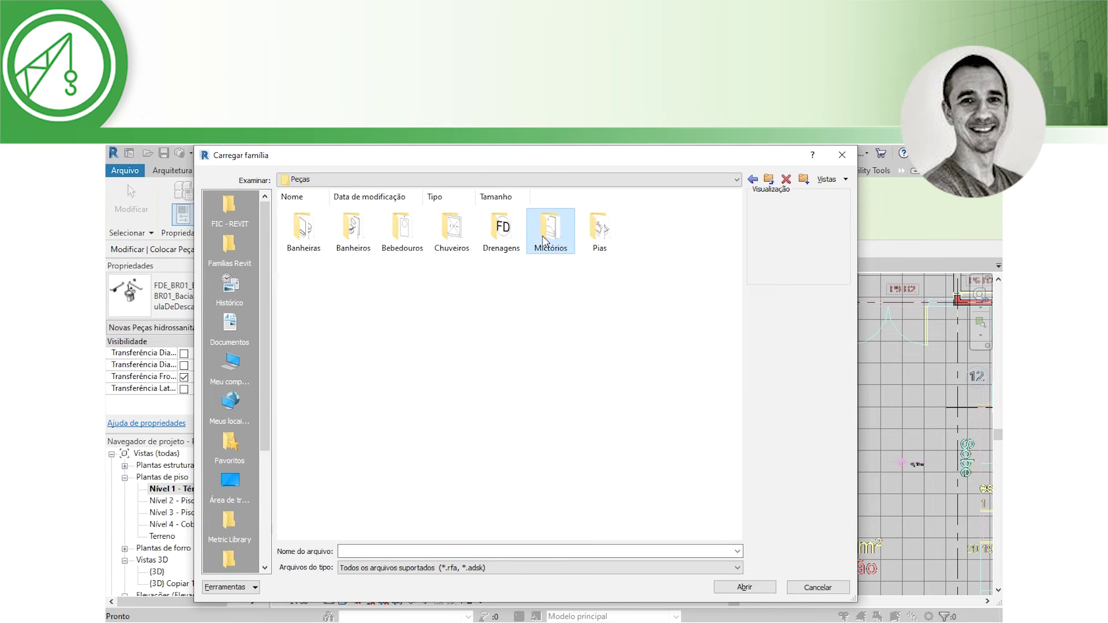
{"action": "double_click", "coordinate": [544, 240]}
Compare the 3D and 2D urinal family previews in Mictórios
{"action": "left_click", "coordinate": [362, 229]}
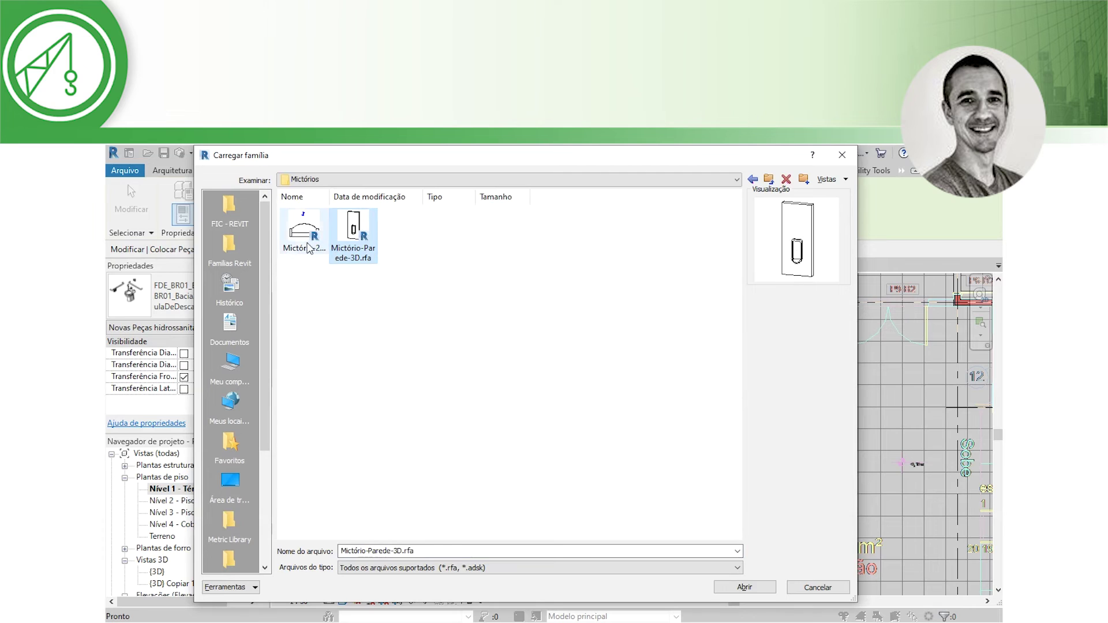
{"action": "left_click", "coordinate": [307, 248]}
{"action": "left_click", "coordinate": [351, 245]}
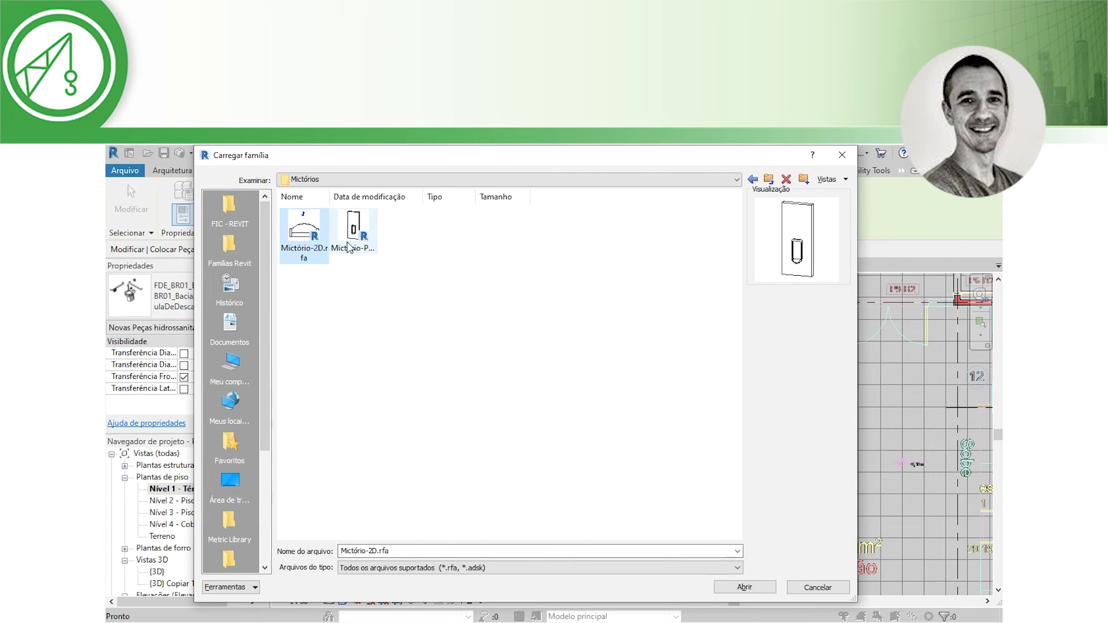
{"action": "left_click", "coordinate": [306, 233]}
{"action": "left_click", "coordinate": [349, 239]}
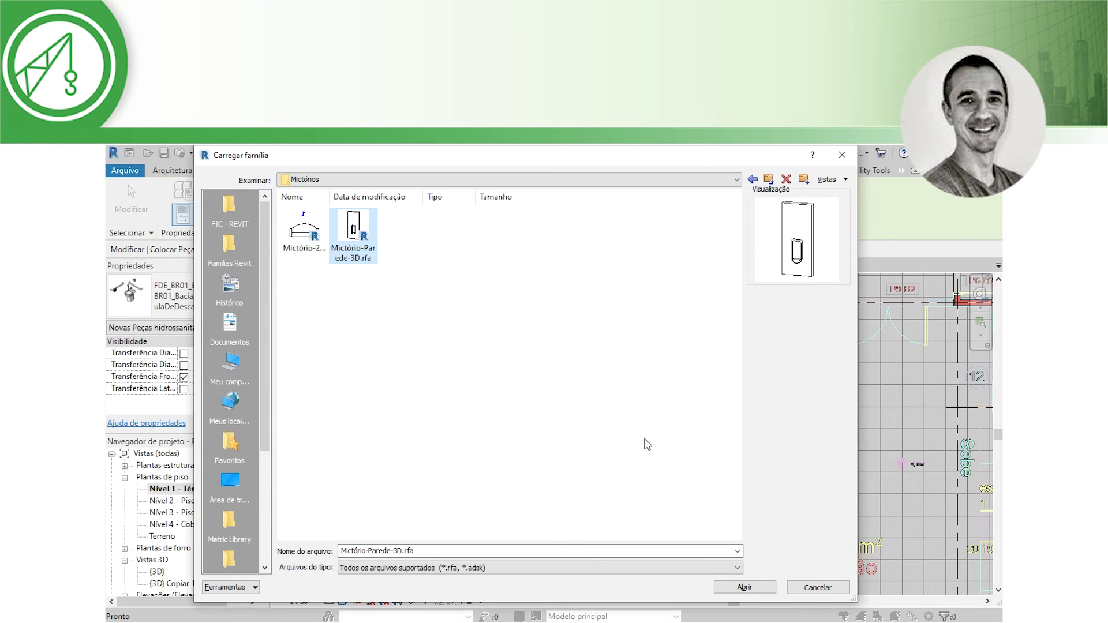
Load DECA_MICTORIO_M_711_RFA.RFA from Familias Revit > Hidráulica > Banheiro > Específicos Brasil
{"action": "left_click", "coordinate": [230, 248]}
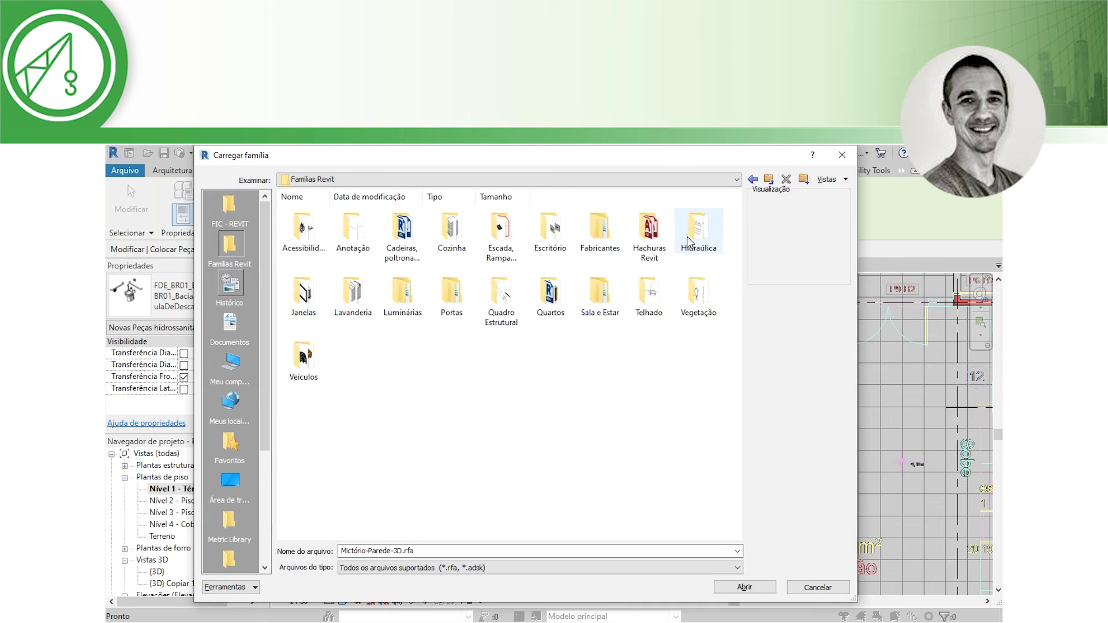
{"action": "mouse_move", "coordinate": [697, 230]}
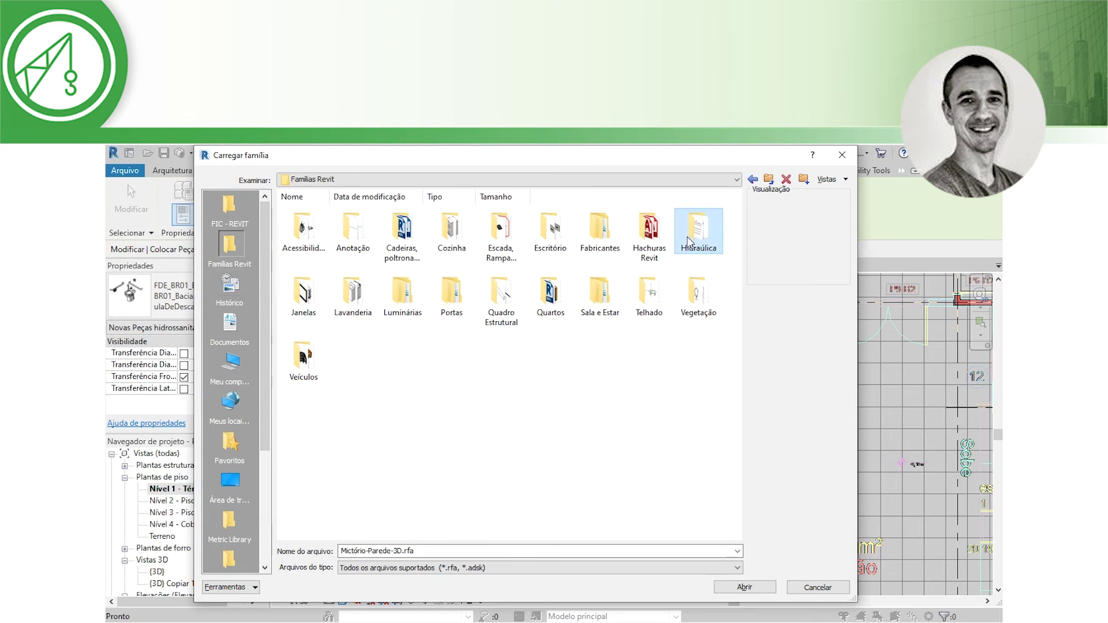
{"action": "double_click", "coordinate": [689, 237]}
{"action": "double_click", "coordinate": [304, 233]}
{"action": "double_click", "coordinate": [304, 234]}
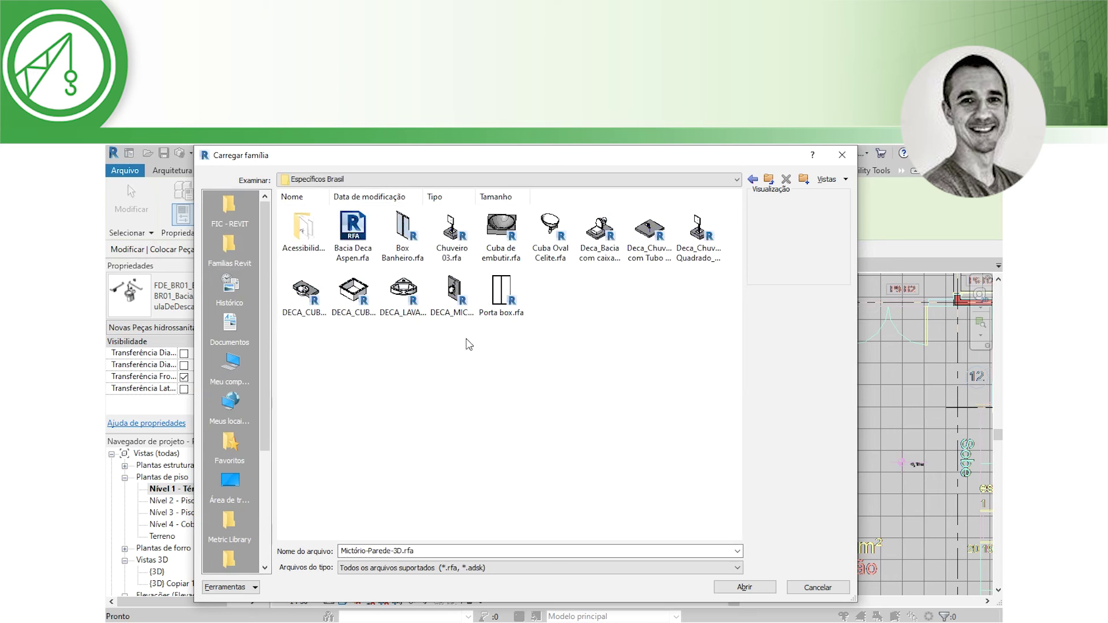
{"action": "left_click", "coordinate": [453, 294]}
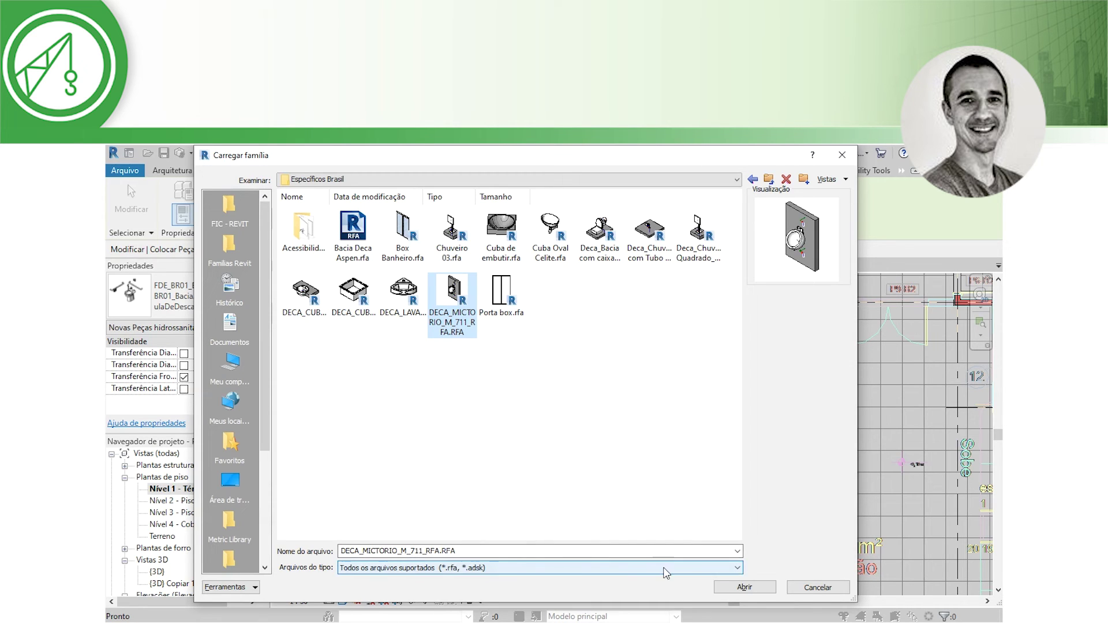
{"action": "left_click", "coordinate": [725, 589]}
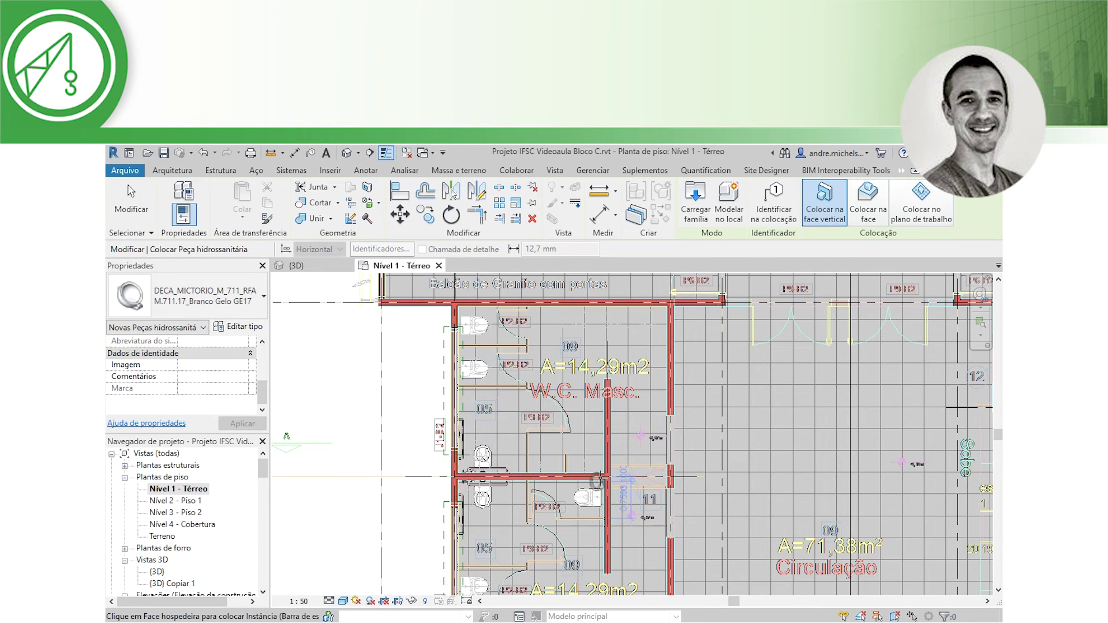
Place two DECA_MICTORIO_M_711 urinals on the W.C. Masc. wall
{"action": "scroll", "coordinate": [596, 482], "scroll_direction": "up", "scroll_amount": 4}
{"action": "scroll", "coordinate": [589, 479], "scroll_direction": "up", "scroll_amount": 2}
{"action": "scroll", "coordinate": [577, 474], "scroll_direction": "up", "scroll_amount": 2}
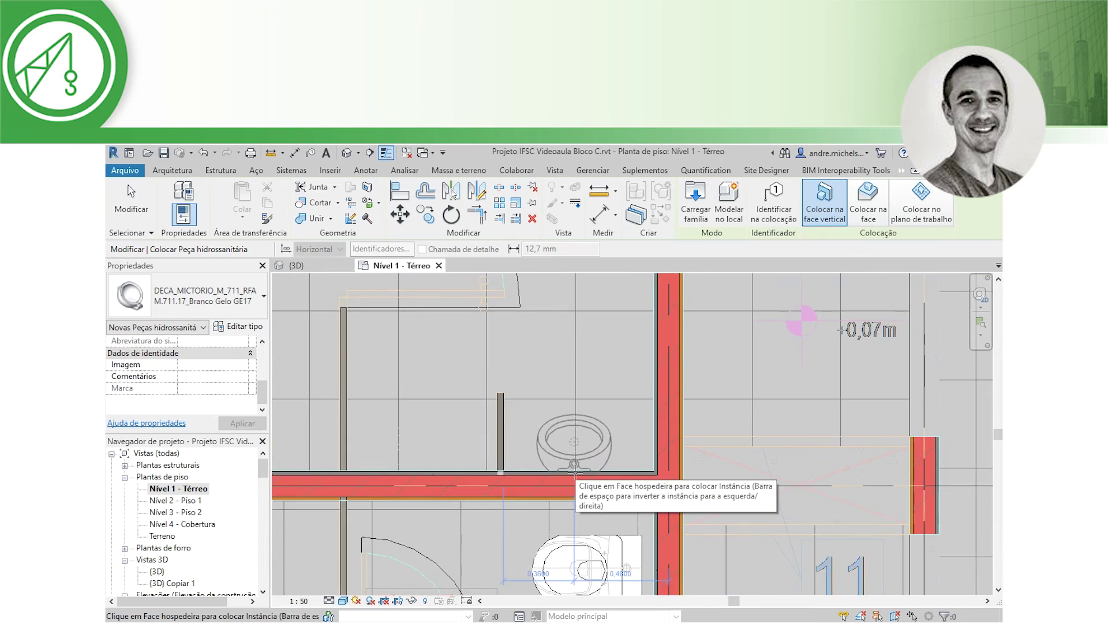
{"action": "left_click", "coordinate": [574, 471]}
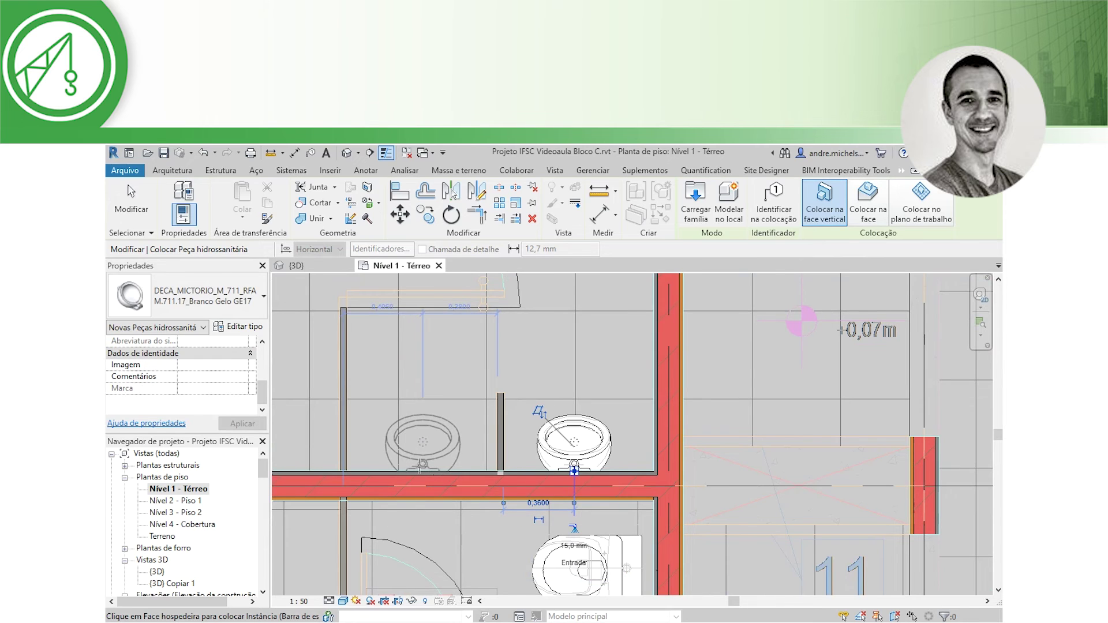
{"action": "left_click", "coordinate": [574, 470]}
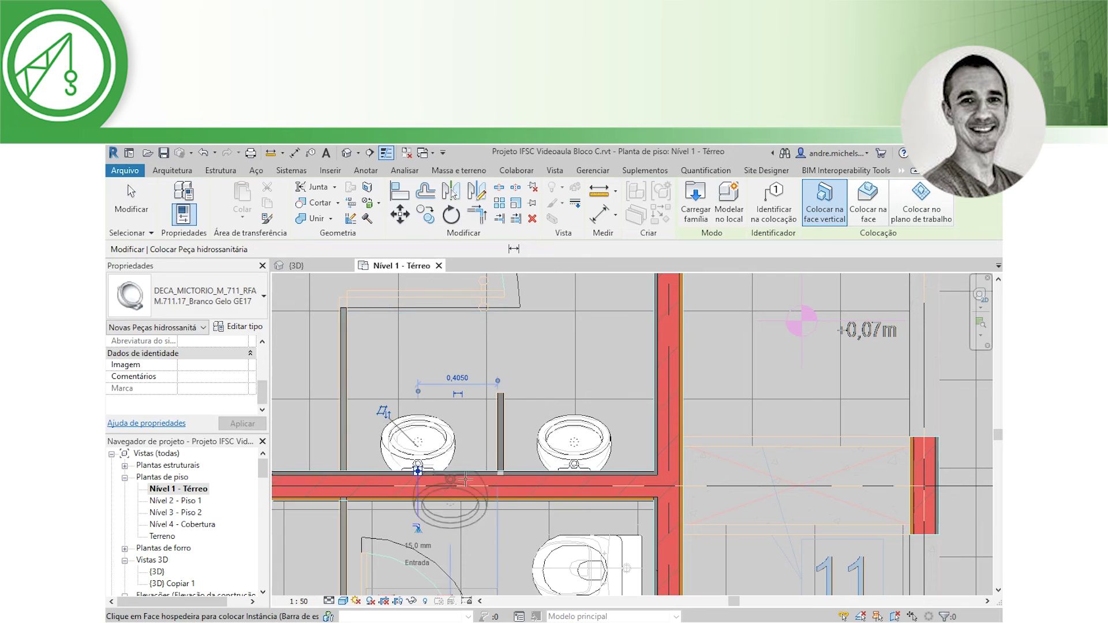
{"action": "key", "text": "Escape"}
{"action": "scroll", "coordinate": [510, 463], "scroll_direction": "down", "scroll_amount": 2}
{"action": "scroll", "coordinate": [510, 463], "scroll_direction": "down", "scroll_amount": 2}
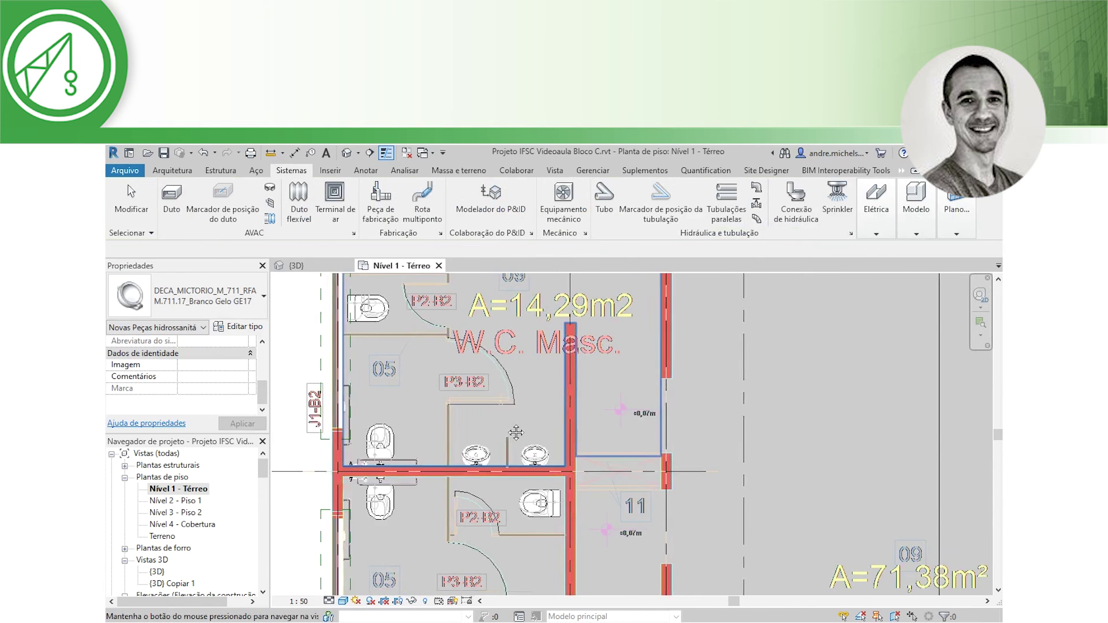
{"action": "middle_click_drag", "start_coordinate": [510, 462], "coordinate": [545, 508]}
{"action": "left_click", "coordinate": [412, 371]}
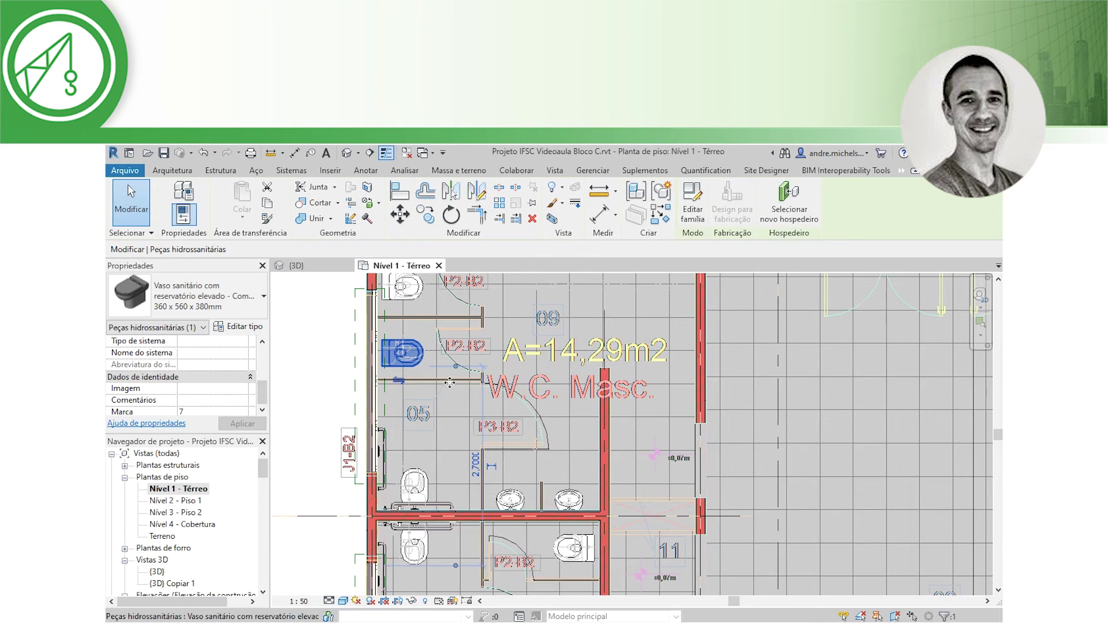
{"action": "scroll", "coordinate": [411, 361], "scroll_direction": "up", "scroll_amount": 1}
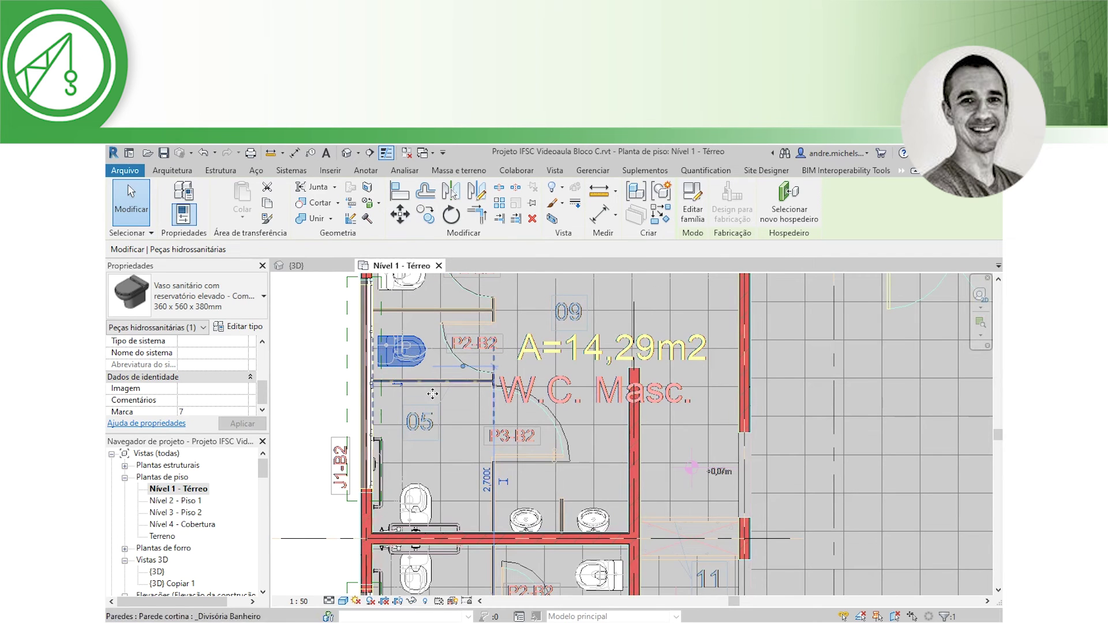
{"action": "left_click", "coordinate": [531, 525]}
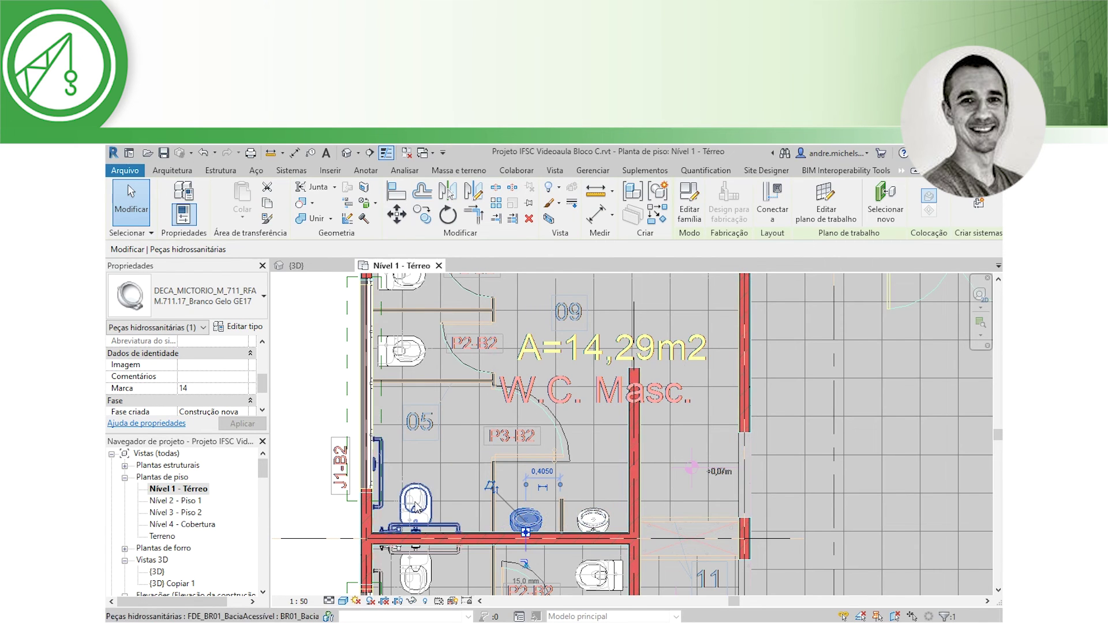
{"action": "left_click", "coordinate": [397, 366]}
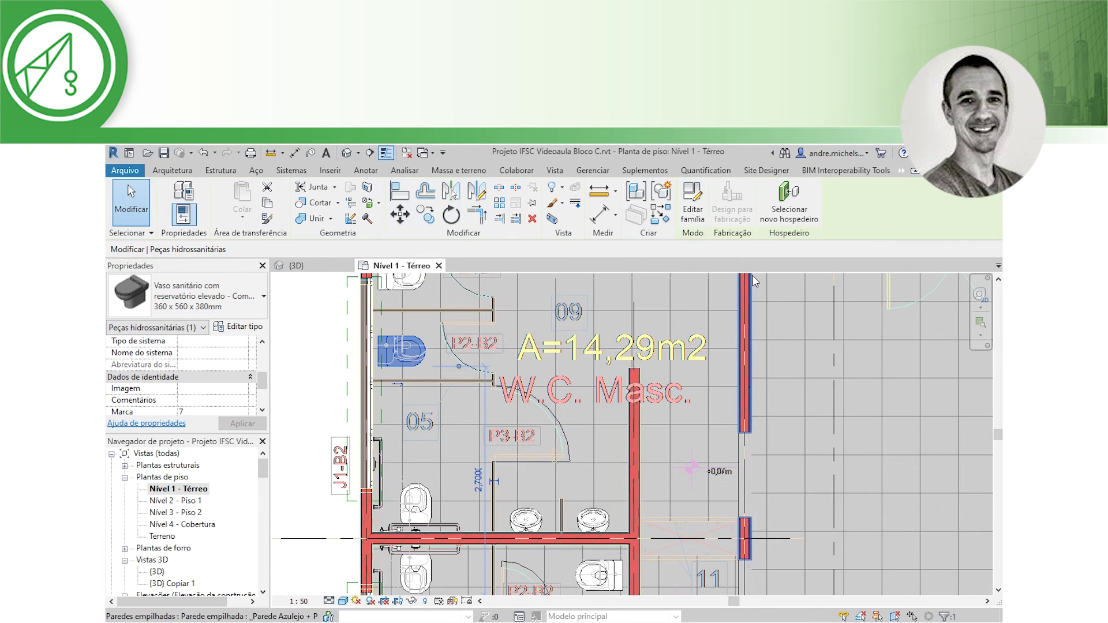
{"action": "scroll", "coordinate": [539, 413], "scroll_direction": "down", "scroll_amount": 2}
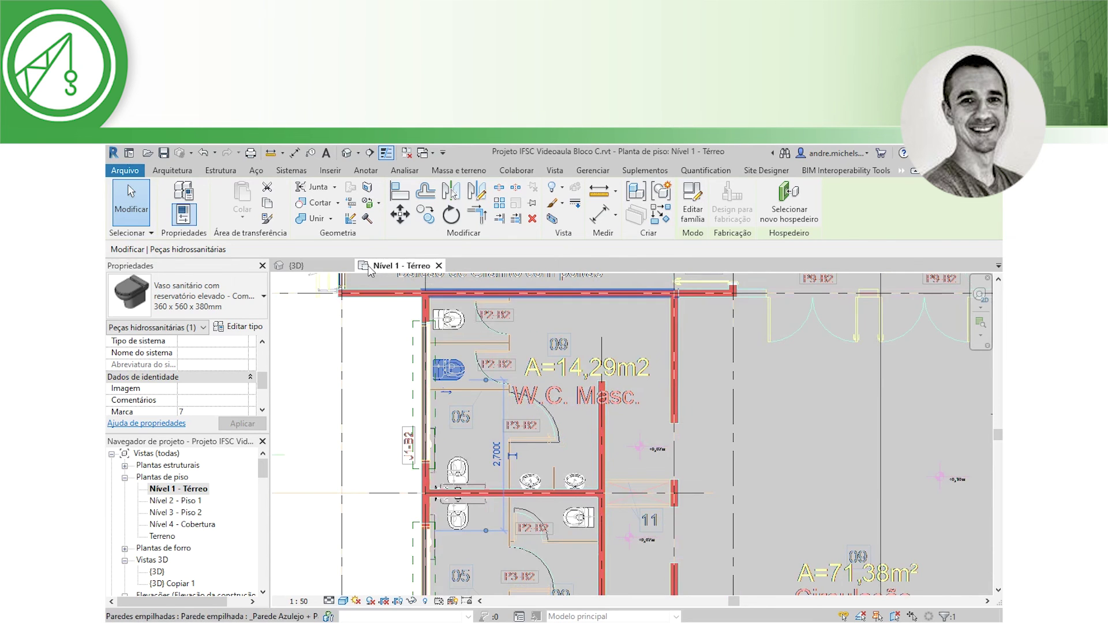
Switch to the {3D} view and orbit to inspect the urinals and accessible stall
{"action": "left_click", "coordinate": [296, 265]}
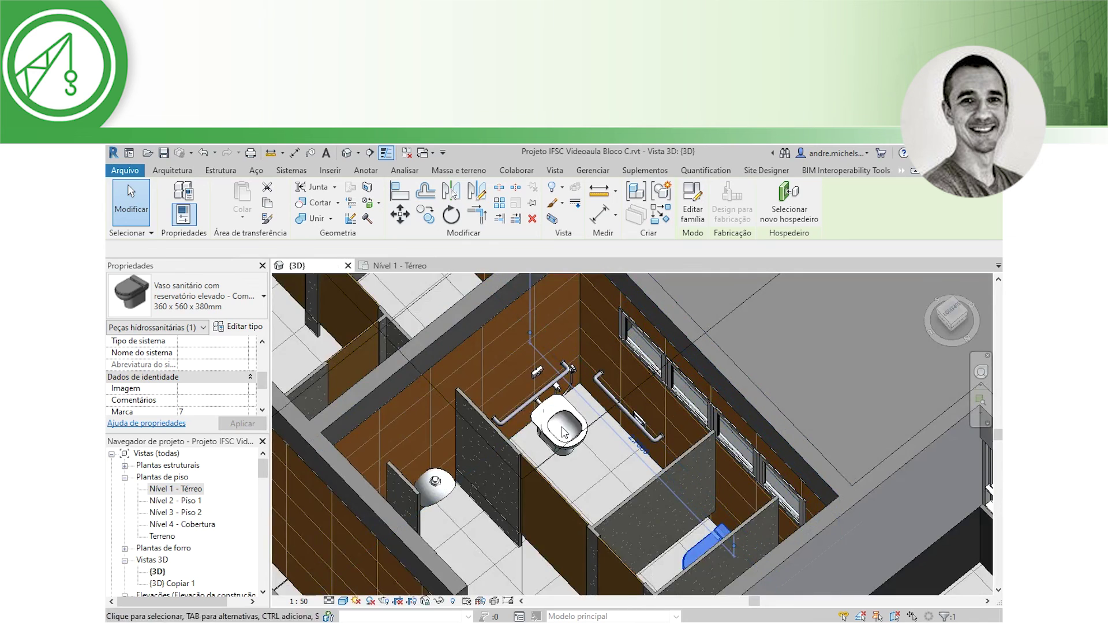
{"action": "scroll", "coordinate": [482, 496], "scroll_direction": "down", "scroll_amount": 2}
{"action": "mouse_move", "coordinate": [482, 496]}
{"action": "middle_mouse_down", "text": "shift"}
{"action": "mouse_move", "coordinate": [489, 447]}
{"action": "mouse_move", "coordinate": [580, 378]}
{"action": "middle_mouse_up", "text": "shift"}
{"action": "scroll", "coordinate": [580, 377], "scroll_direction": "up", "scroll_amount": 2}
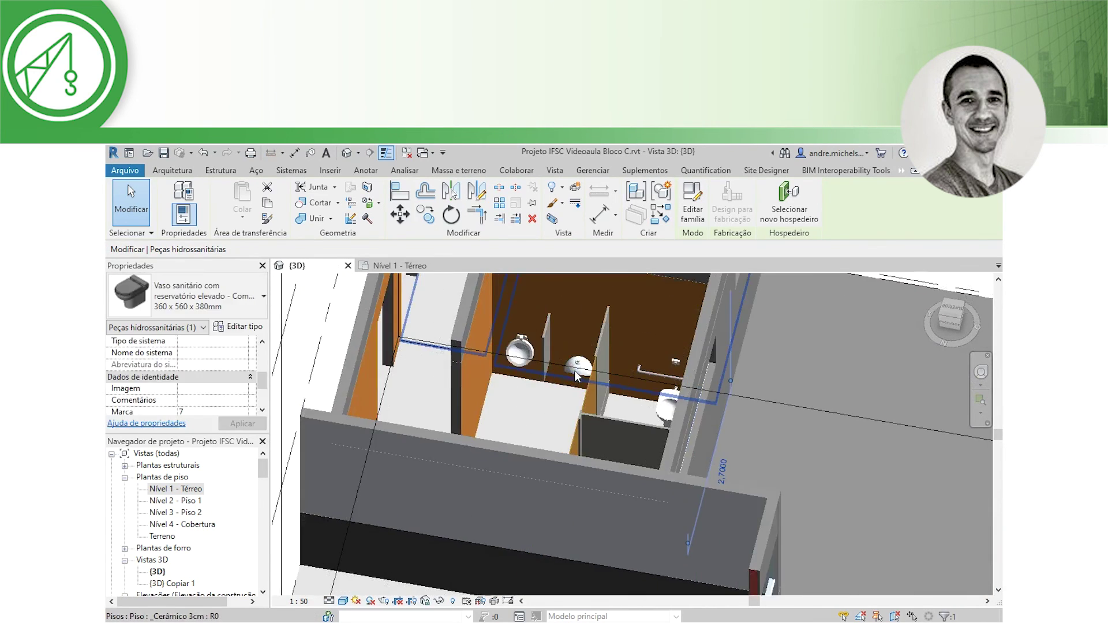
{"action": "scroll", "coordinate": [580, 378], "scroll_direction": "up", "scroll_amount": 2}
{"action": "scroll", "coordinate": [580, 378], "scroll_direction": "up", "scroll_amount": 2}
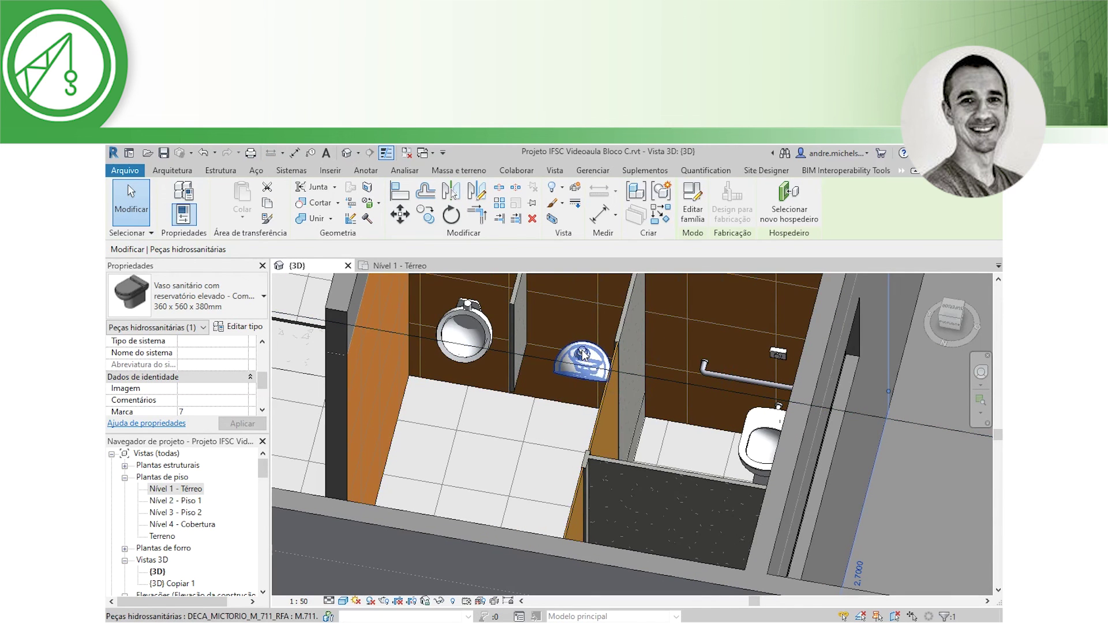
{"action": "left_click", "coordinate": [583, 360]}
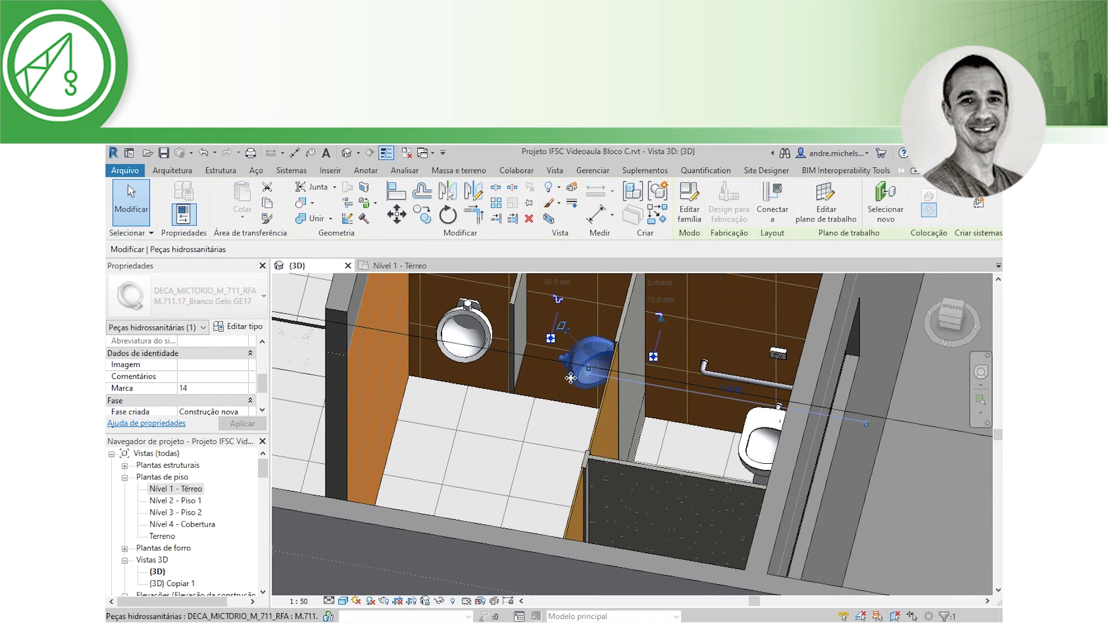
{"action": "key", "text": "Escape"}
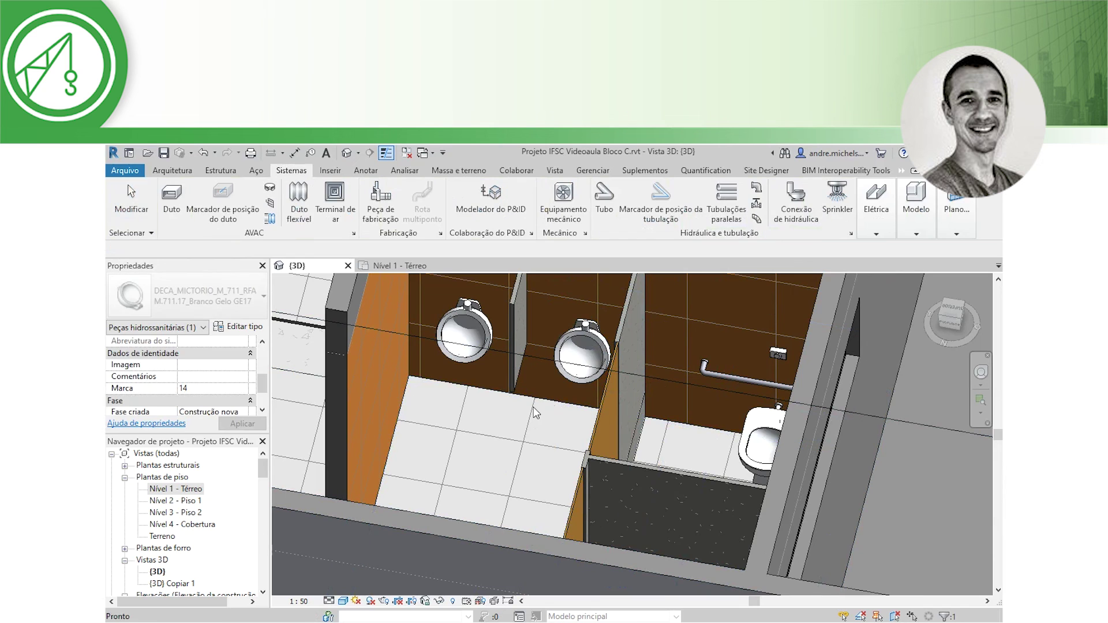
{"action": "middle_click_drag", "start_coordinate": [532, 431], "coordinate": [483, 488], "text": "shift"}
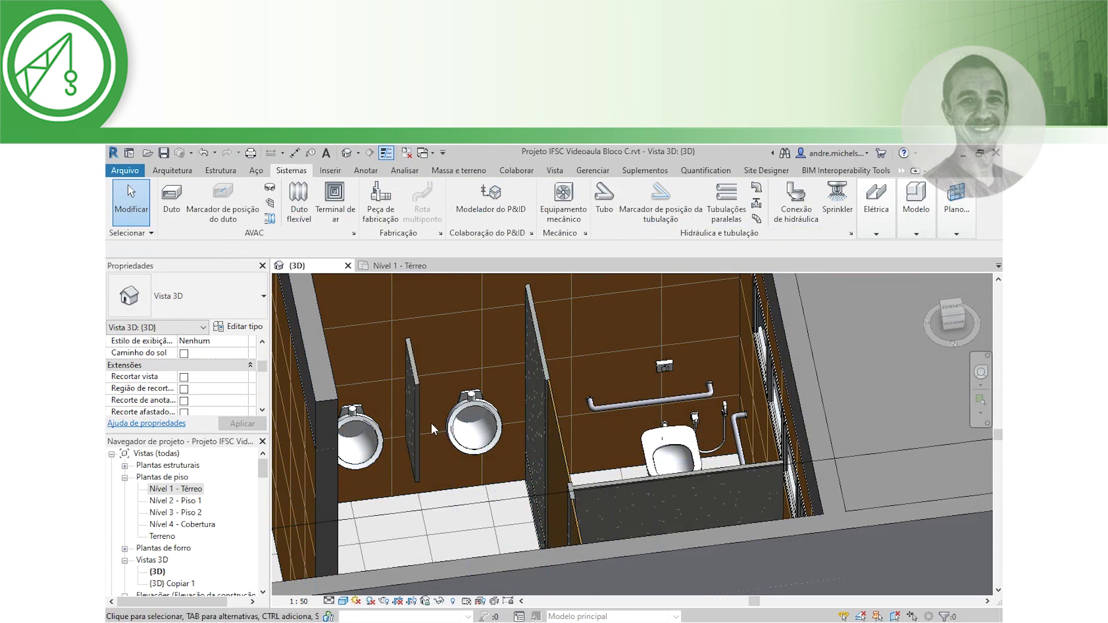
{"action": "middle_click_drag", "start_coordinate": [500, 504], "coordinate": [665, 475], "text": "shift"}
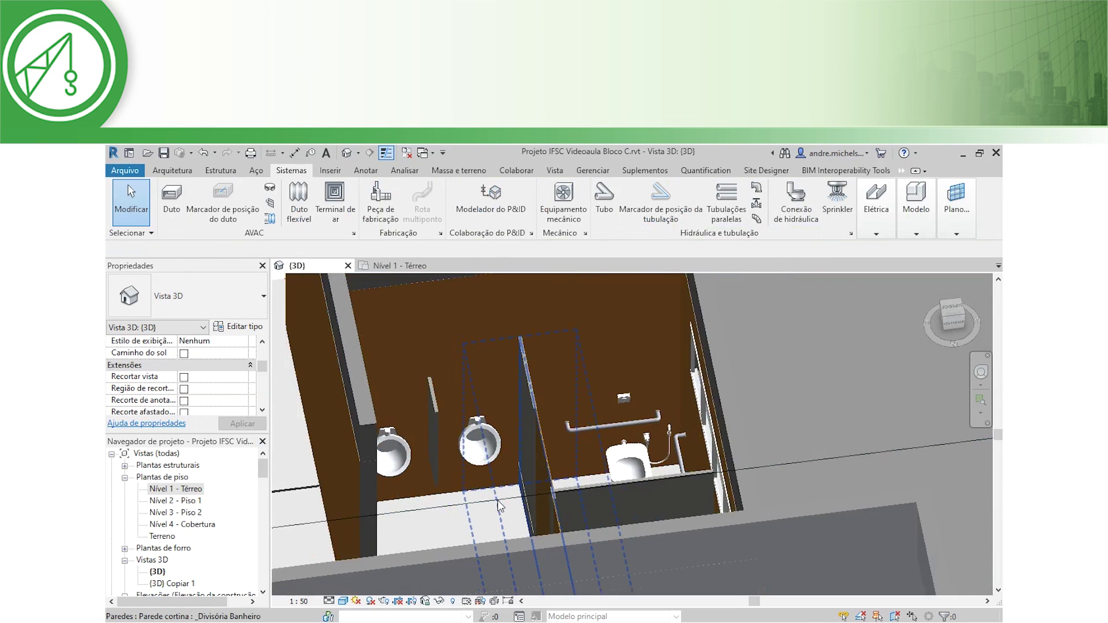